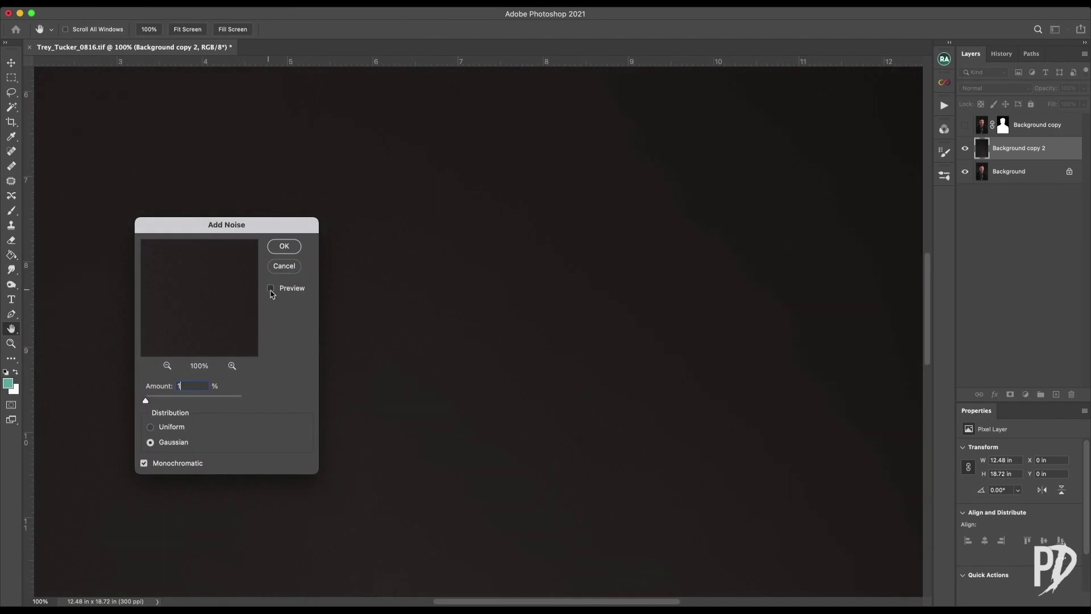
Apply 1% monochromatic Gaussian noise to Background copy 2 and open Layer 1 for free transform
key("Return")
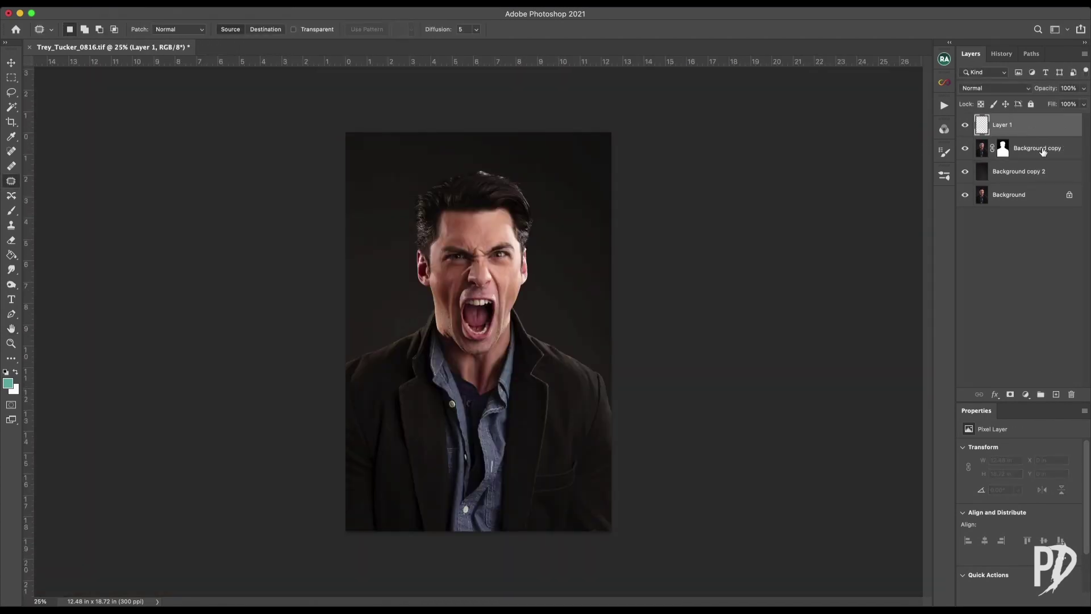
key("super+t")
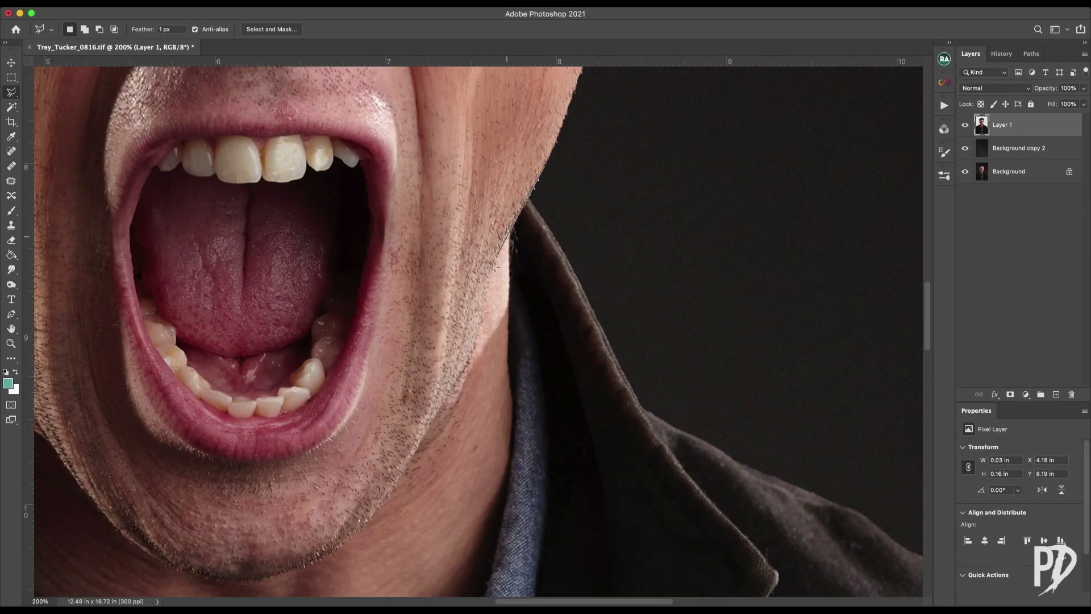
Trace the man's jawline with the Polygonal Lasso from one cheek around the chin to the opposite cheek
left_click(393, 489)
left_click_drag(393, 490, 479, 316)
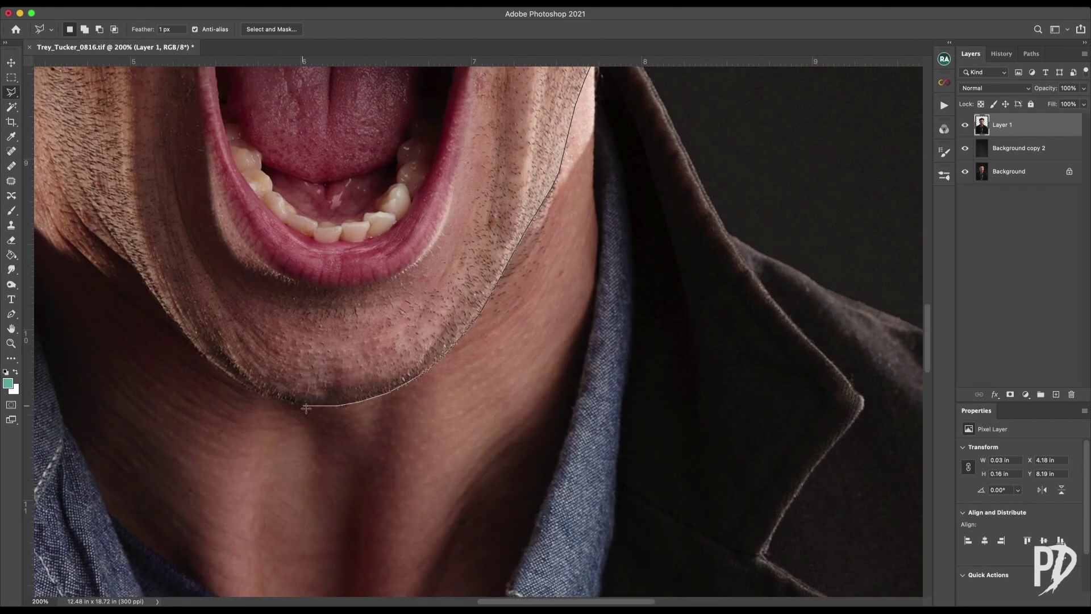
scroll(319, 295, "up", 5)
scroll(319, 295, "left", 4)
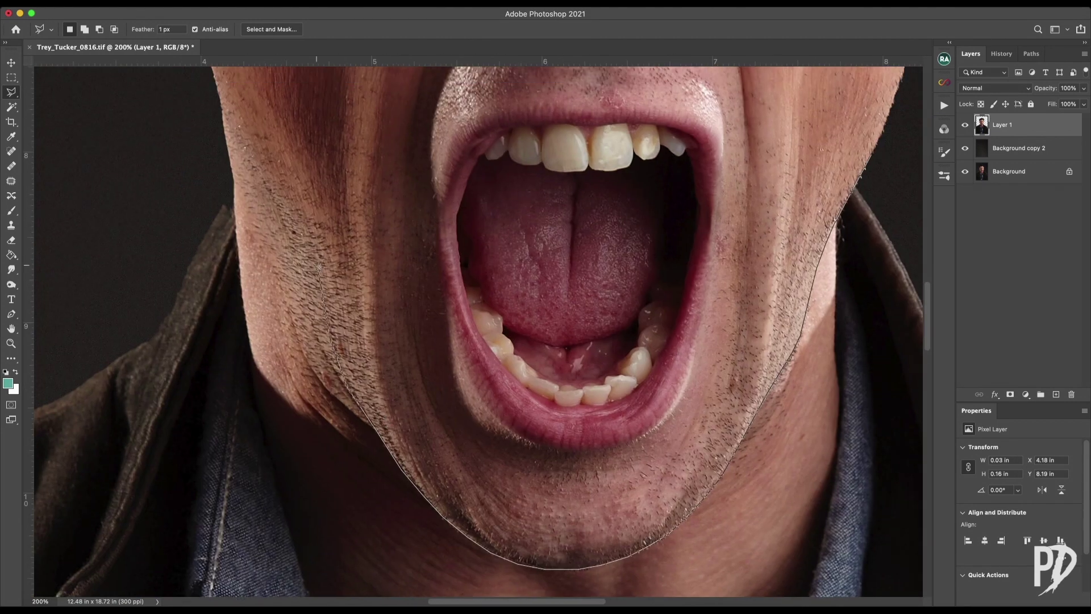
left_click(318, 266)
left_click_drag(278, 161, 314, 264)
Continue the lasso outline loosely around the ears and hair and close the head selection at the jaw
key("super+minus")
key("super+minus")
key("super+minus")
key("super+minus")
key("super+minus")
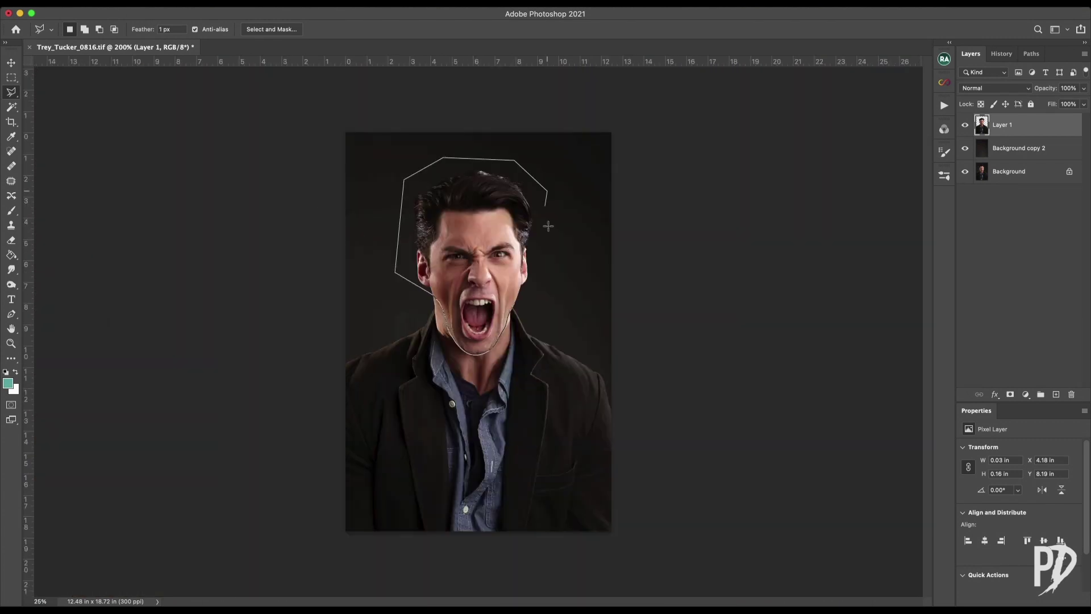
left_click(530, 297)
left_click(515, 301)
Copy the selected head from Layer 1 onto its own layer
key("super+plus")
key("super+plus")
key("super+plus")
key("super+plus")
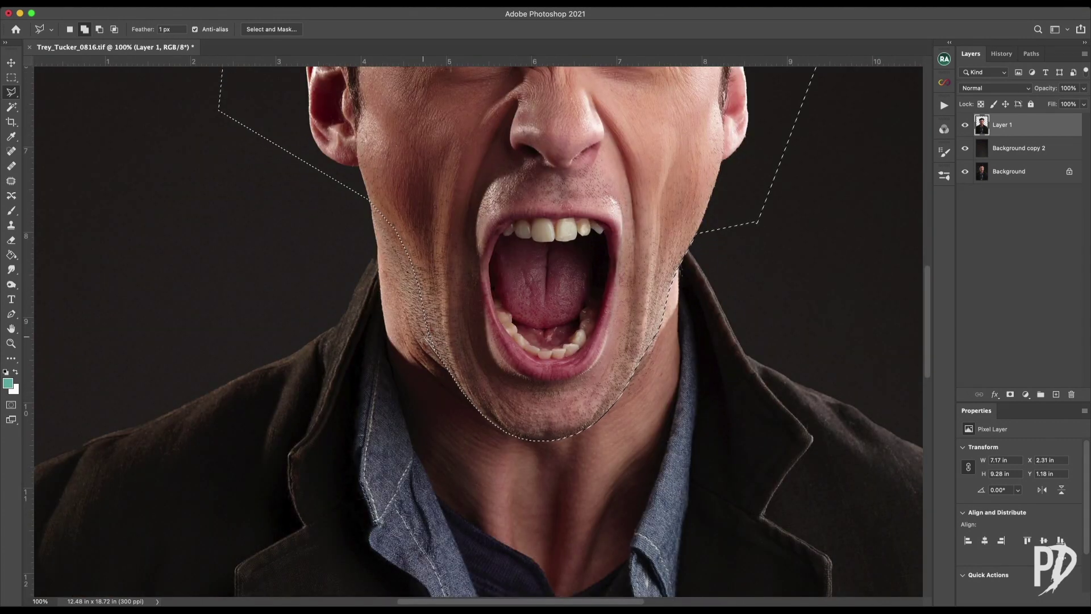
right_click(546, 221)
left_click(586, 312)
Free-transform the head on Layer 2, rotating it slightly clockwise over the neck
key("v")
key("super+0")
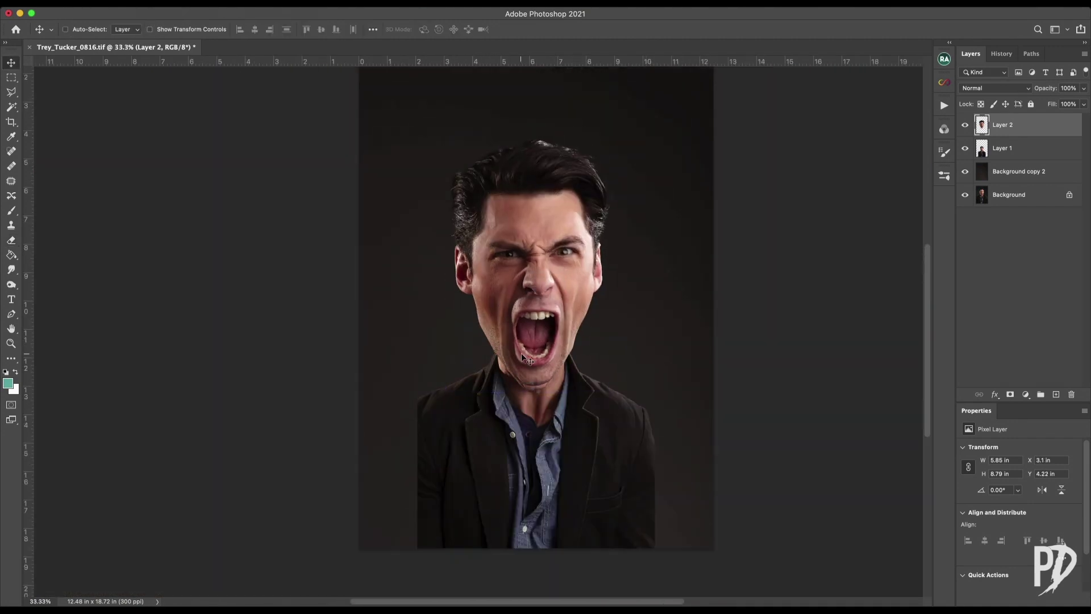
key("super+t")
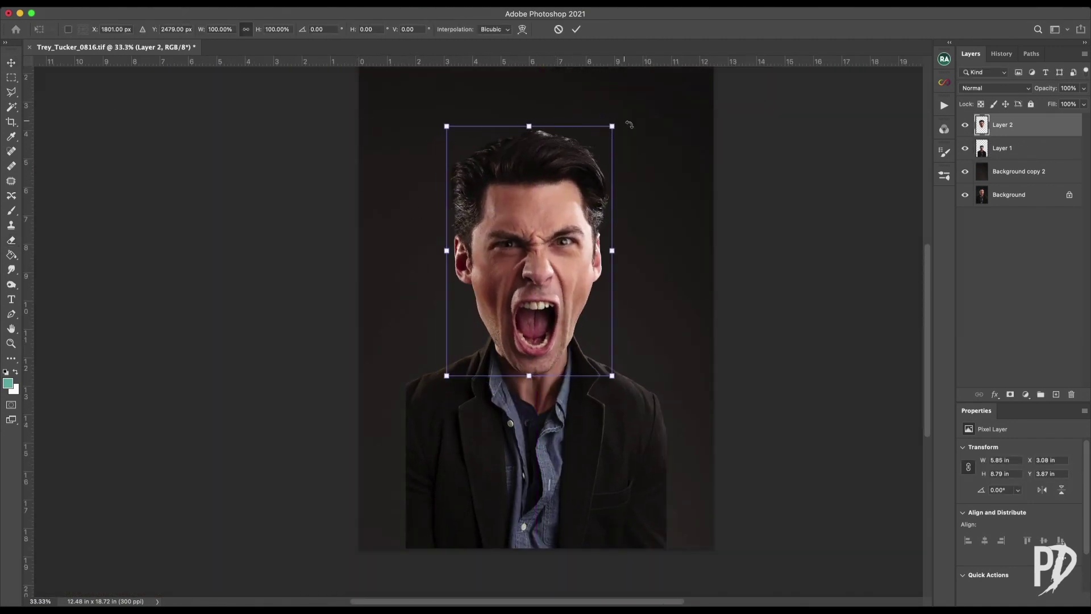
left_click_drag(629, 121, 640, 131)
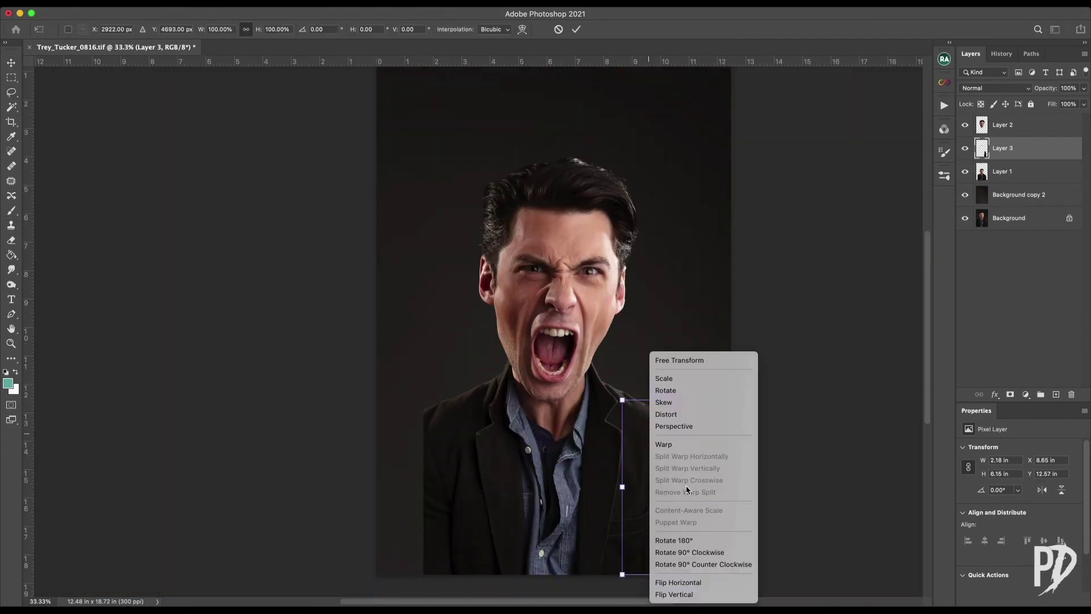
Flip the copied jacket section horizontally and fit it over the opposite shoulder, blending it into the jacket
left_click(694, 580)
mouse_move(671, 477)
left_mouse_down()
mouse_move(462, 463)
mouse_move(453, 475)
left_mouse_up()
left_click_drag(445, 566, 462, 560)
left_click_drag(476, 392, 500, 378)
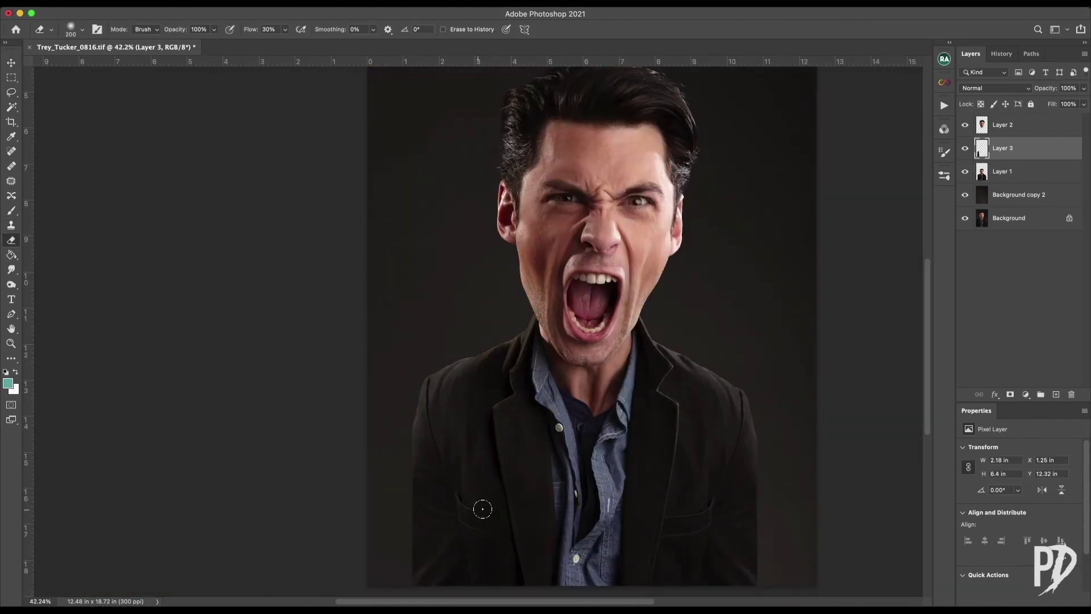
left_click_drag(730, 291, 683, 289)
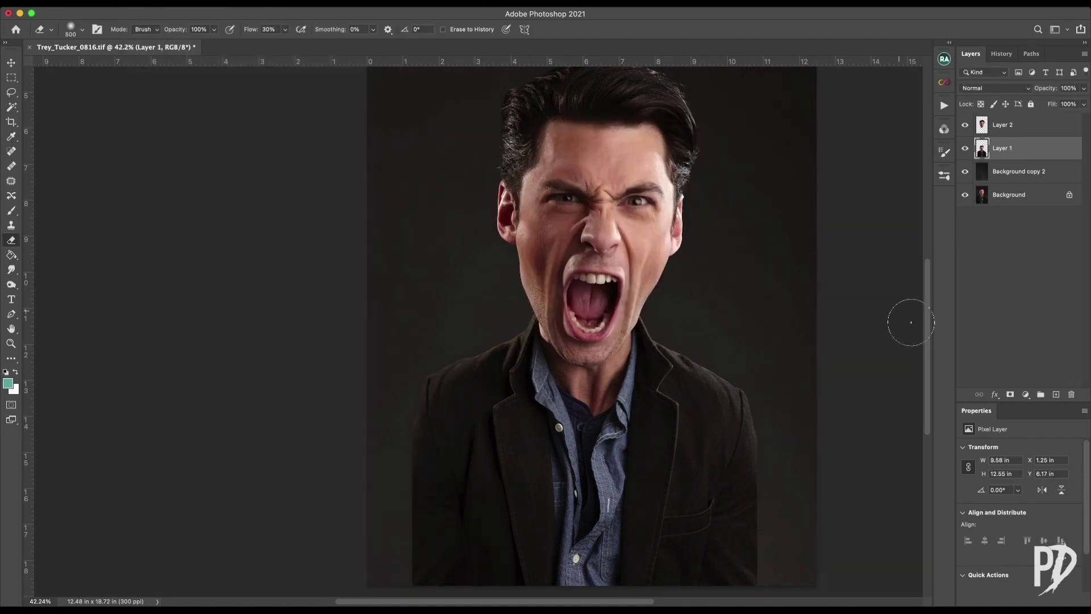
Open Liquify on Layer 1 and push both jacket sleeves inward with the Push Left tool, enlarging the brush to 2800
left_click(295, 105)
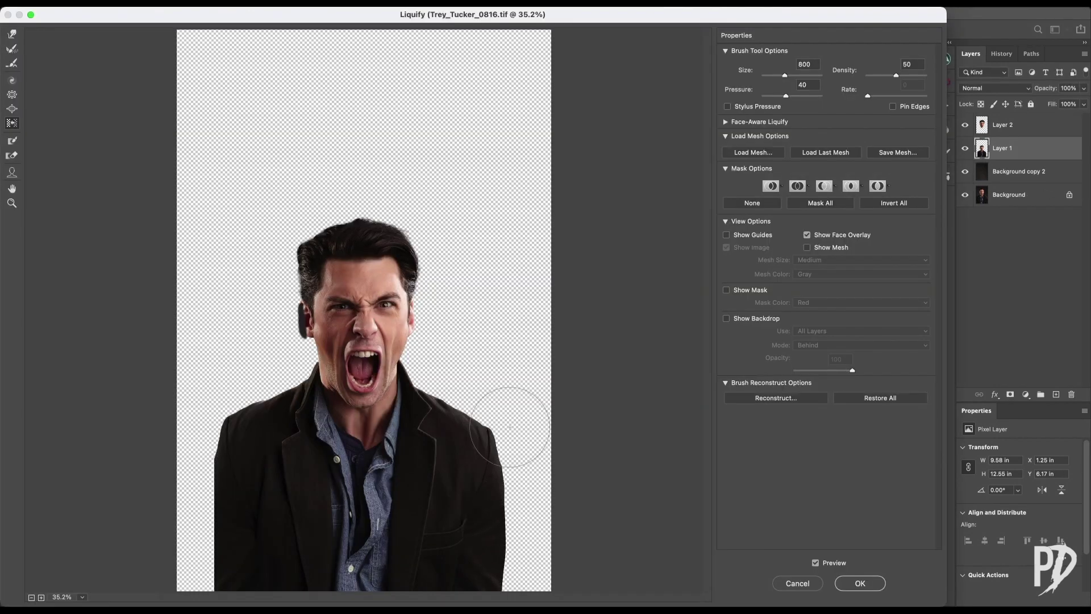
left_click_drag(510, 427, 514, 455)
key("bracketright")
key("bracketright")
key("bracketright")
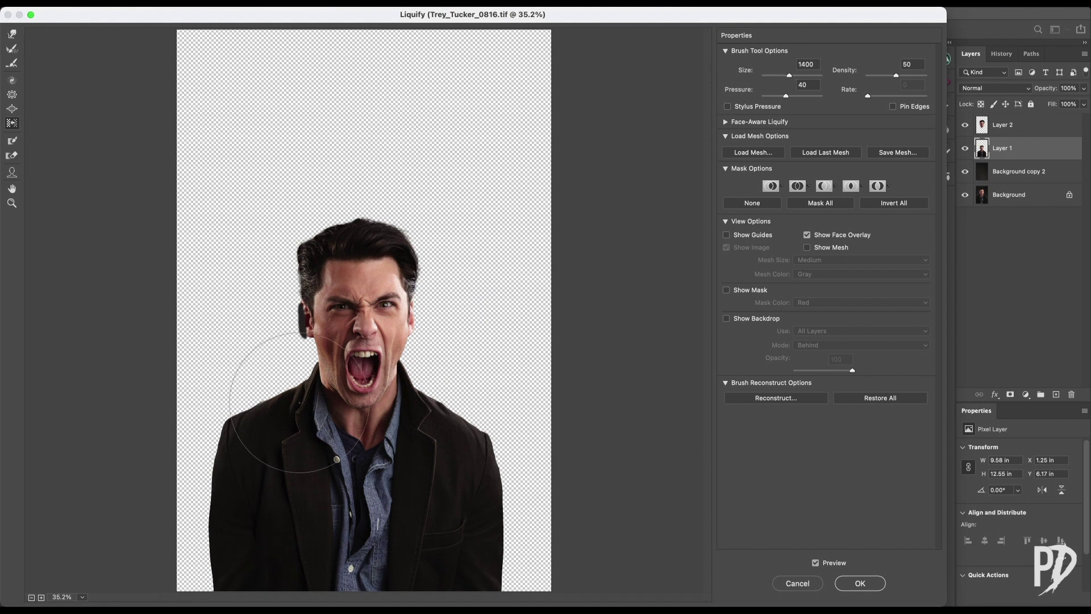
key("bracketright")
key("bracketright")
key("bracketright")
key("bracketright")
key("bracketright")
key("bracketright")
key("bracketright")
key("bracketright")
key("bracketright")
key("bracketright")
key("bracketright")
key("bracketright")
key("bracketright")
key("bracketright")
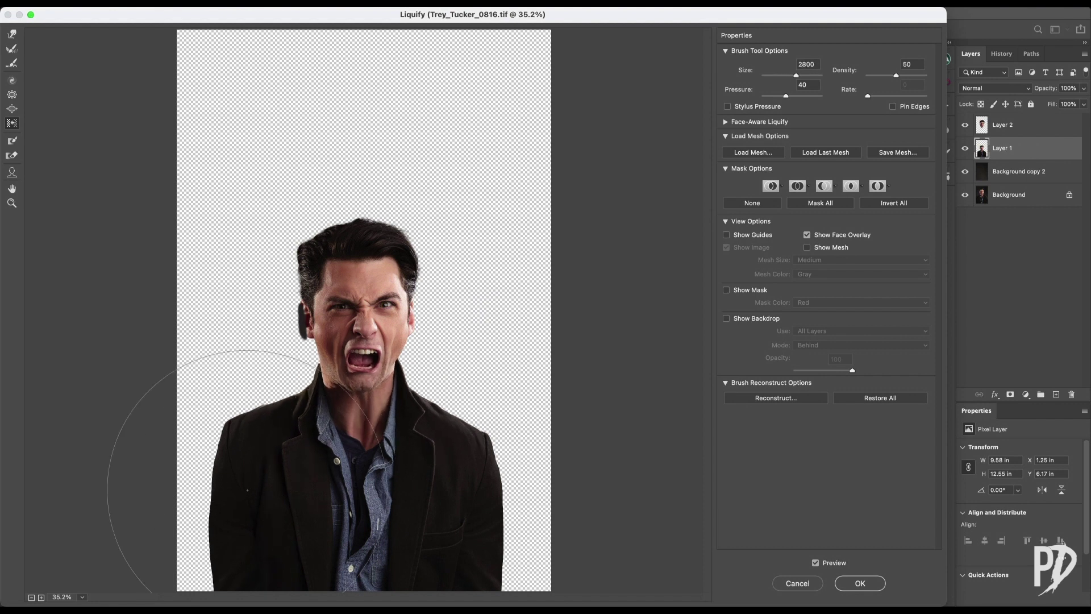
left_click_drag(247, 490, 250, 540)
left_click_drag(484, 518, 505, 560)
Reduce the Liquify brush to 2000, push both lower sleeves further inward, and apply the filter
key("bracketleft")
key("bracketleft")
key("bracketleft")
key("bracketleft")
key("bracketleft")
key("bracketleft")
key("bracketleft")
key("bracketleft")
key("bracketleft")
key("bracketleft")
key("bracketleft")
key("bracketleft")
key("bracketleft")
key("bracketleft")
key("bracketleft")
key("bracketleft")
key("bracketleft")
key("bracketleft")
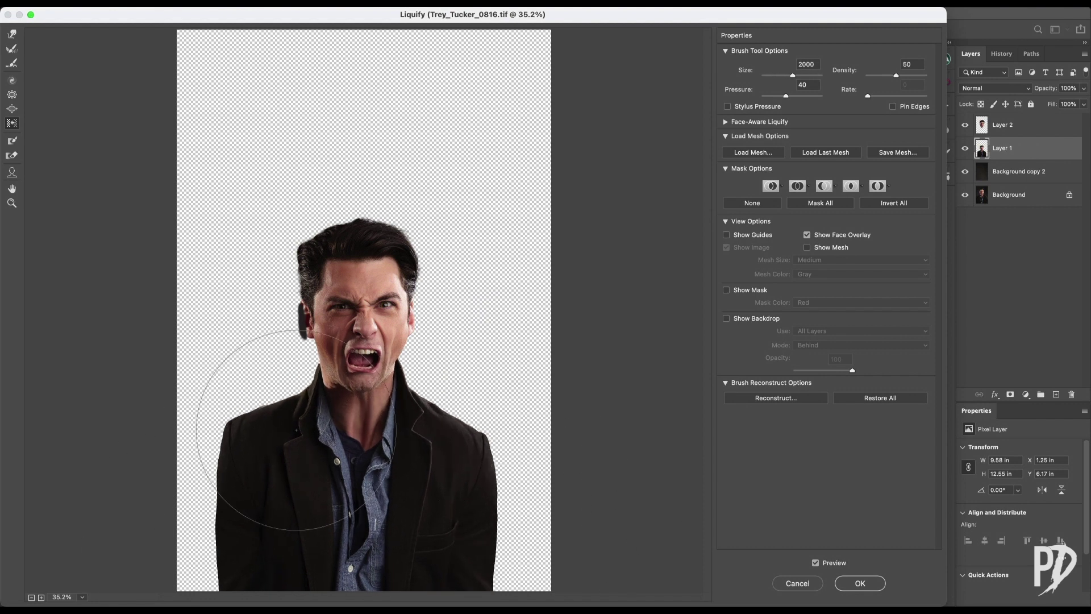
left_click_drag(256, 547, 289, 563)
left_click_drag(488, 534, 469, 540)
left_click(860, 583)
Move the head on Layer 2 slightly upward from the collar
left_click(1012, 124)
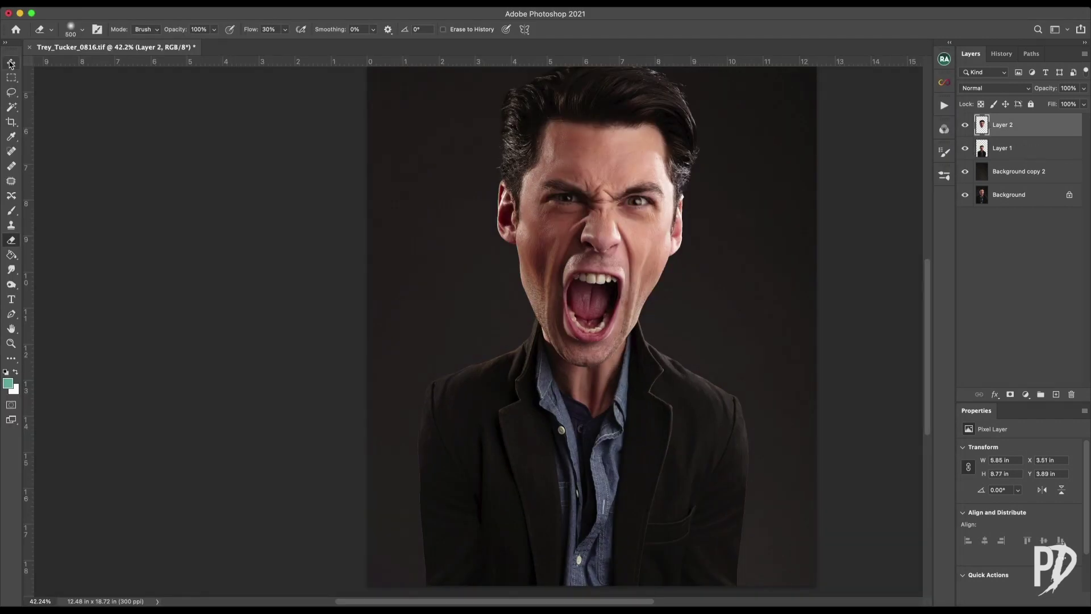
left_click(11, 63)
left_click_drag(619, 327, 622, 316)
Clone background over the leftover ear edge beside the jaw on Layer 1
left_click(1003, 147)
key("s")
left_click(506, 242, "alt")
left_click(520, 246)
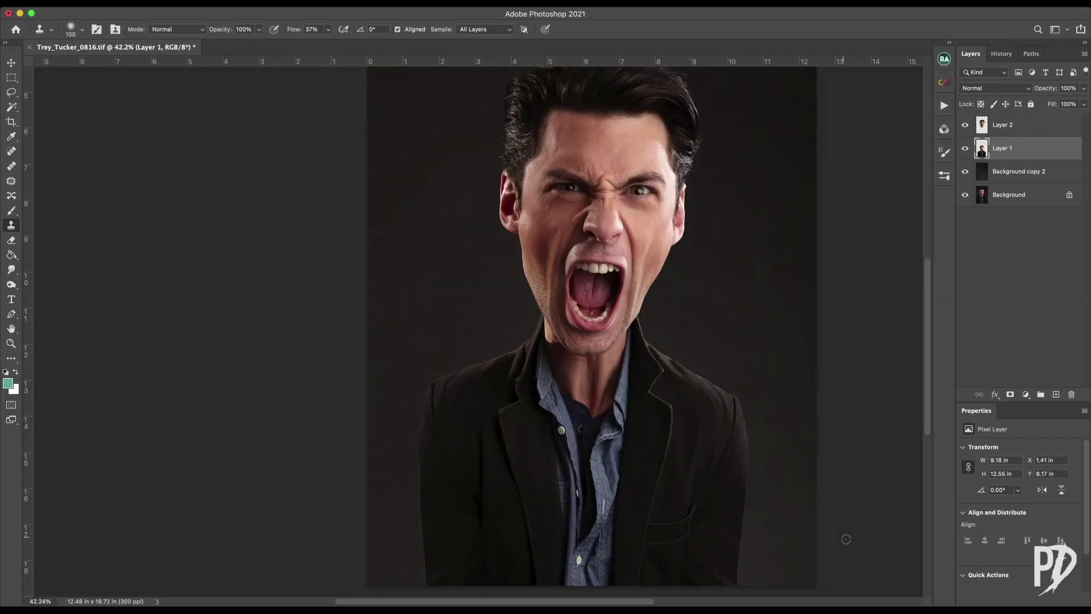
Crop the empty space above the head so the canvas is about 12.48 × 16.64 in
key("super+minus")
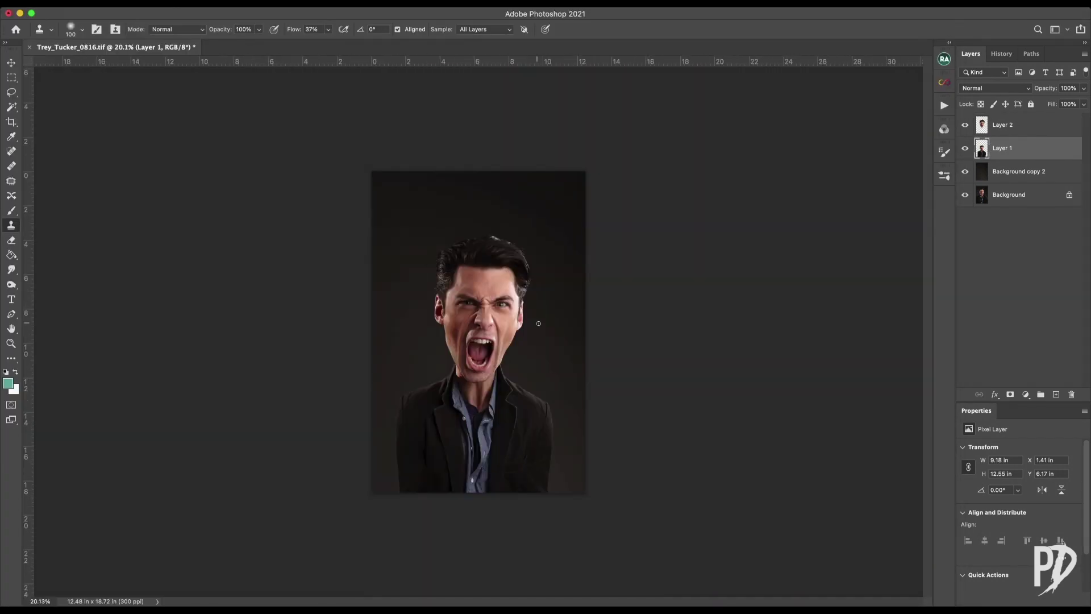
key("c")
left_click_drag(479, 341, 478, 322)
key("Return")
Add a new layer beneath Layer 1 and paint a soft white glow behind the man with a very large brush
scroll(479, 331, "up", 1)
left_click(1056, 394, "super")
key("b")
key("d")
key("x")
key("]")
left_click(541, 392)
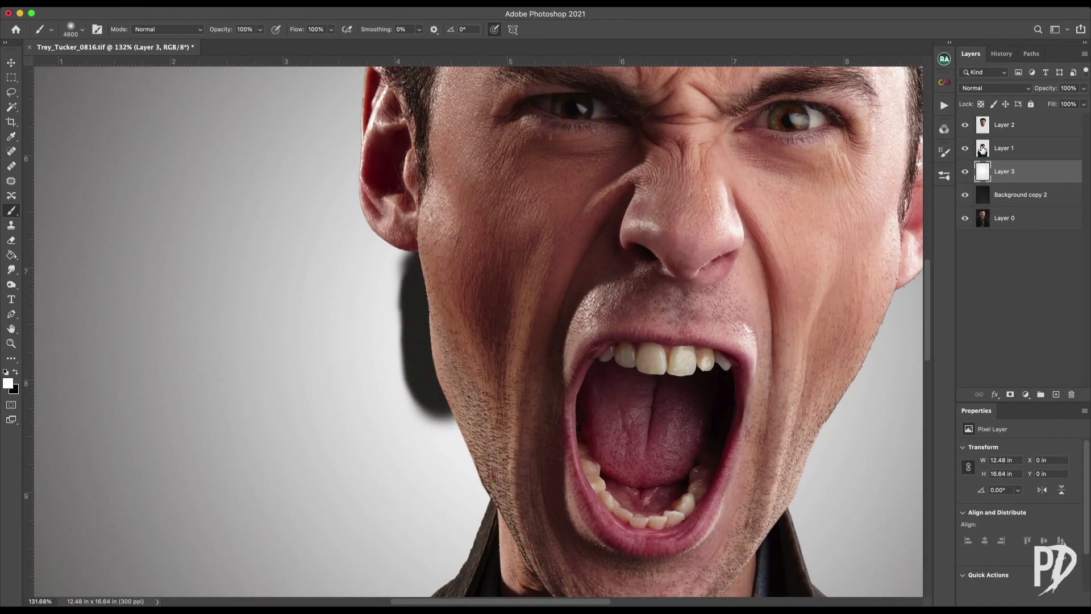
Erase the leftover dark patch between the ear and the jaw on Layer 1
scroll(412, 255, "up", 3)
left_click_drag(398, 277, 445, 356)
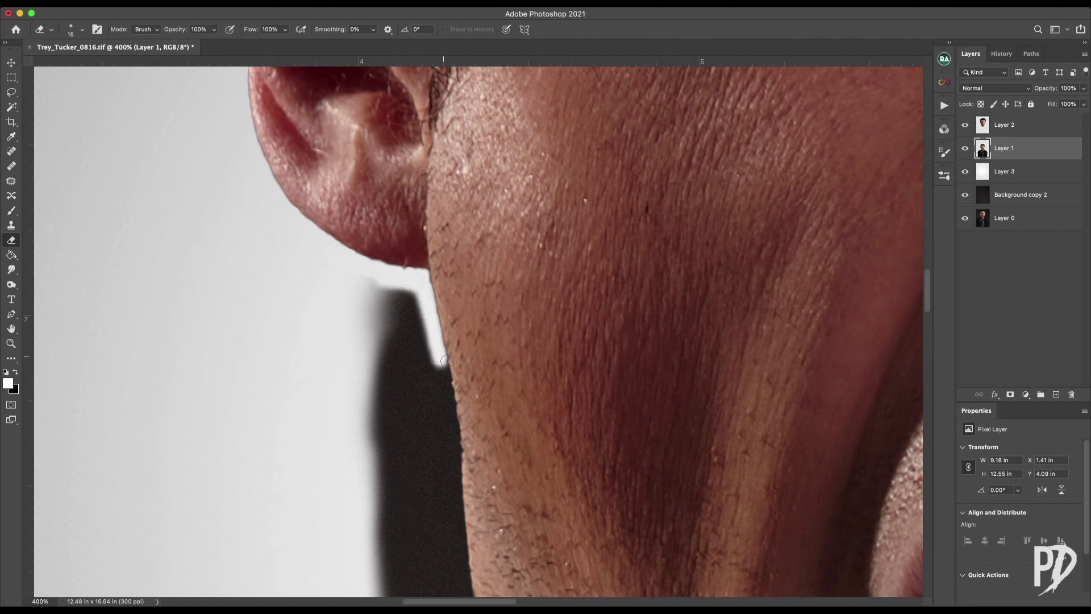
left_click_drag(413, 304, 432, 568)
scroll(432, 569, "down", 5)
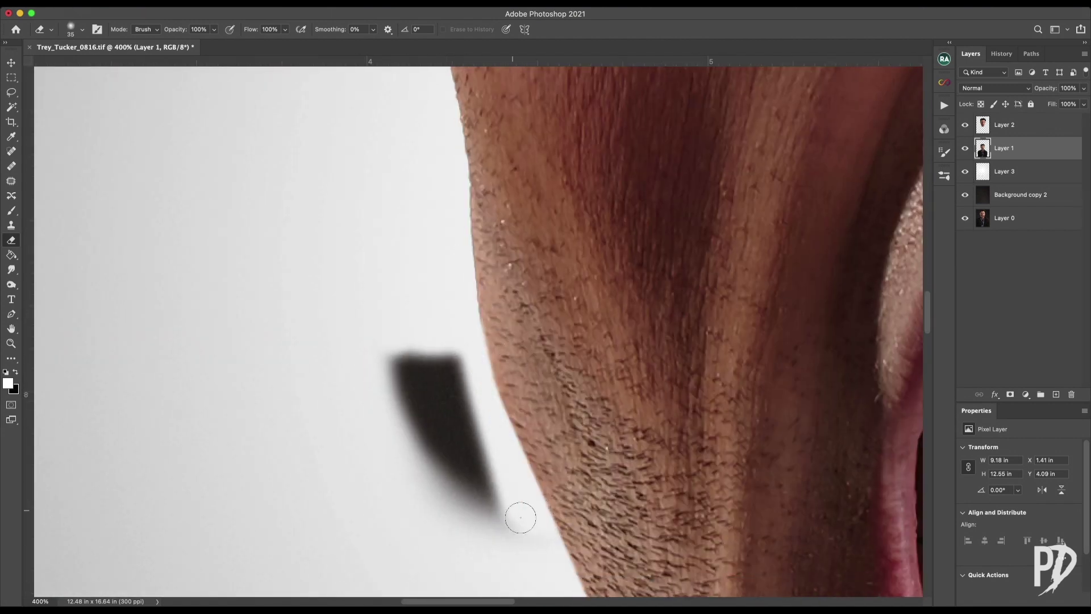
left_click_drag(409, 364, 489, 512)
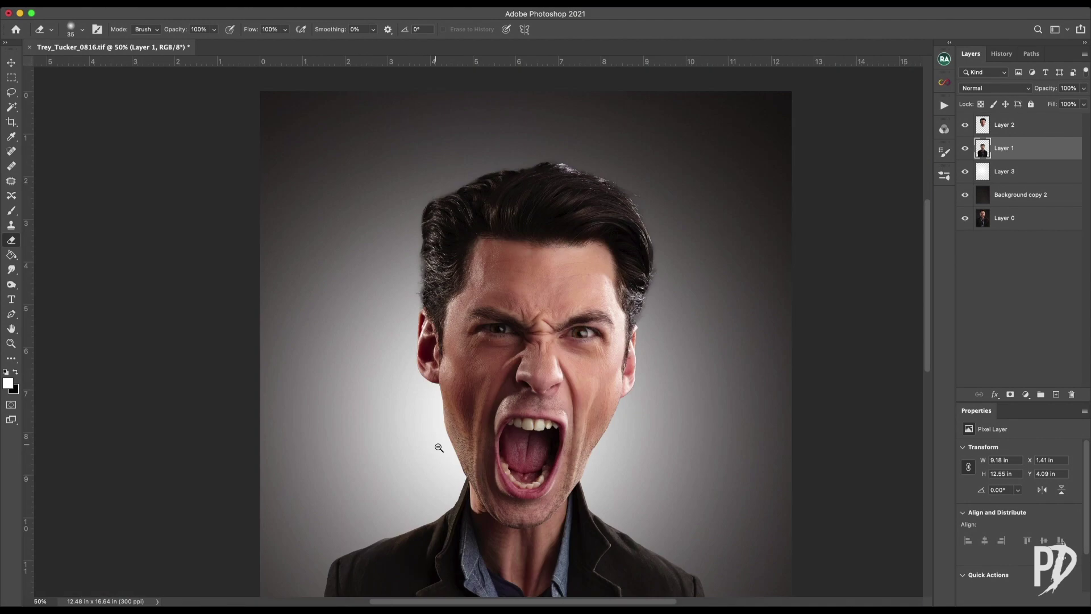
Set the white glow layer's blend mode to Overlay and stretch it upward beyond the canvas's upper edge
left_click(994, 88)
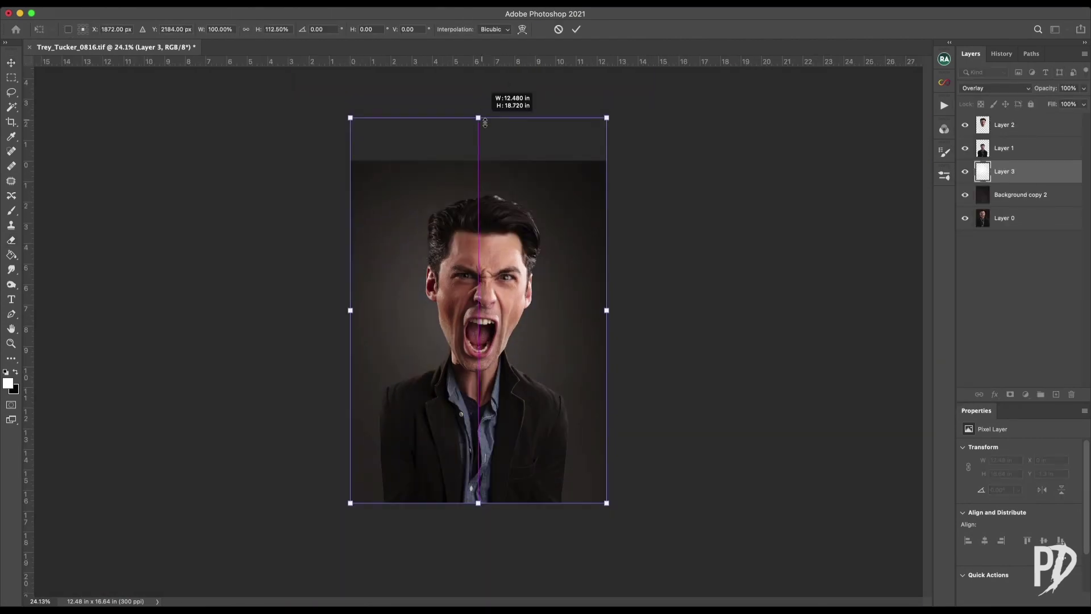
left_click_drag(479, 115, 478, 118)
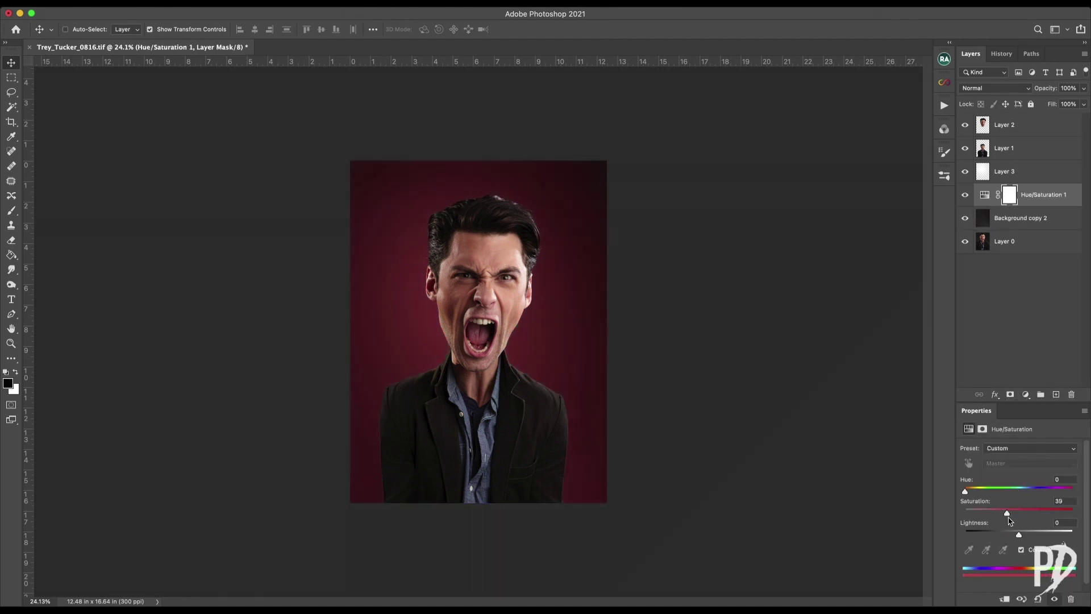
Colorize the background orange with a Hue/Saturation adjustment: hue 27, saturation 71, lightness +20
left_click_drag(989, 491, 1020, 506)
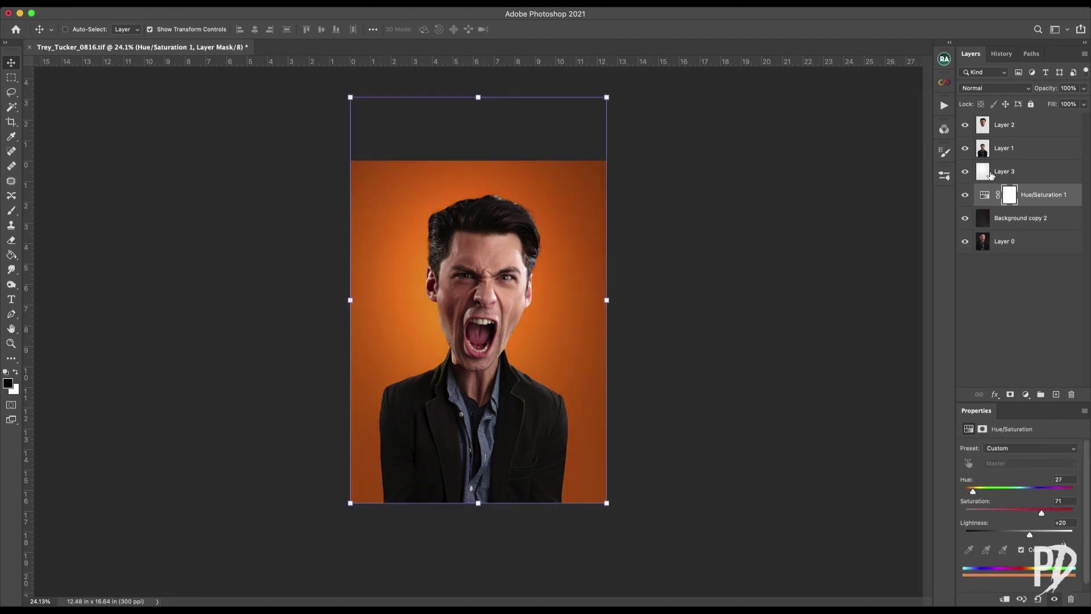
Add a Selective Color adjustment clipped to Group 1 with Reds at cyan -5, magenta +28, yellow +45
left_click(1026, 394)
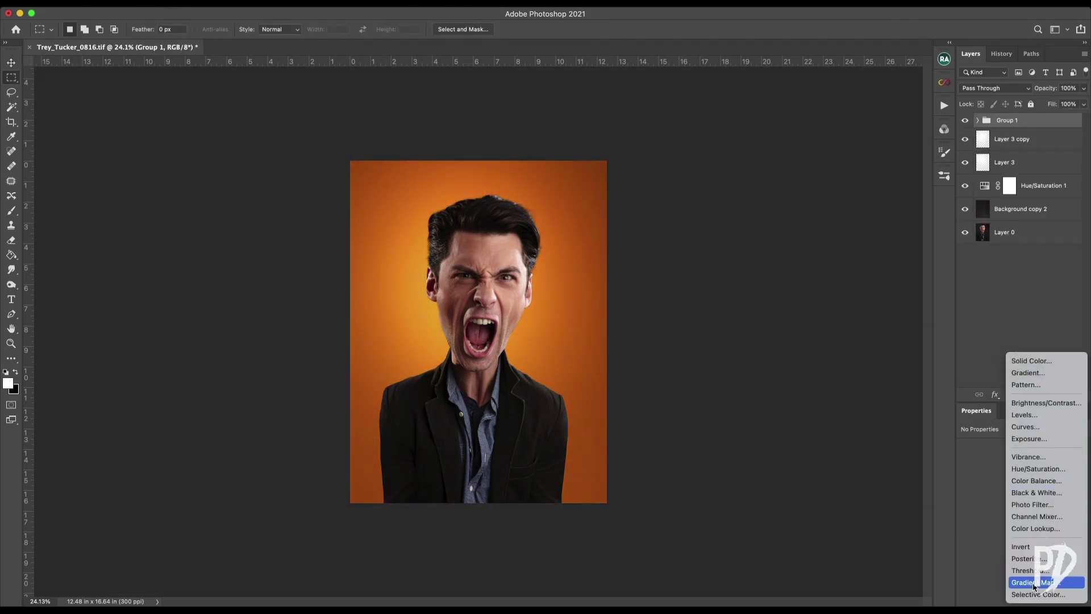
left_click(1038, 595)
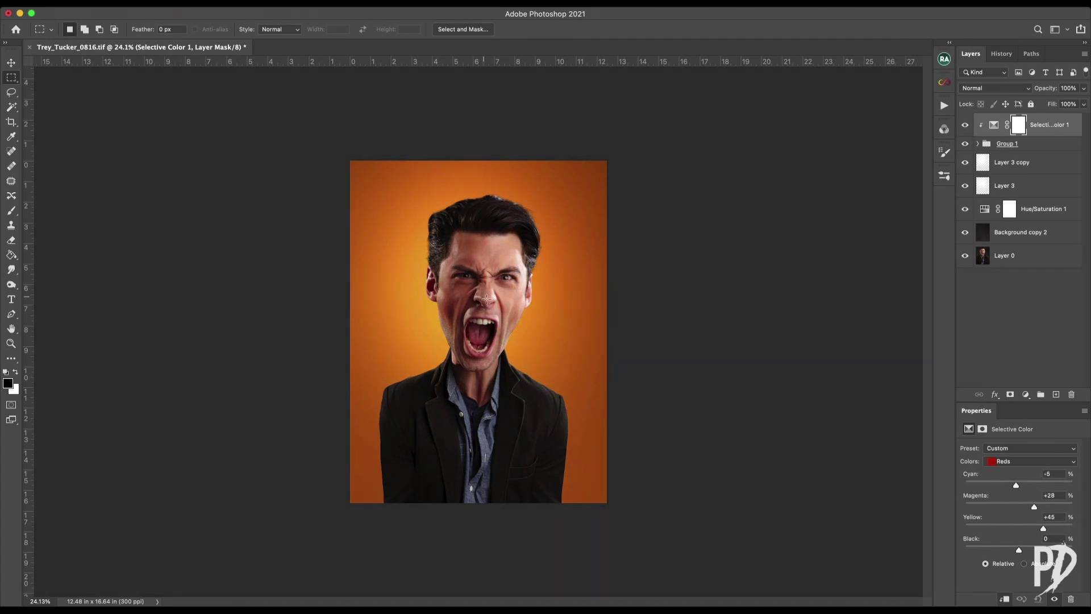
Stamp all visible layers onto a new layer above the Selective Color adjustment and open it in Liquify
scroll(487, 299, "up", 3)
key("alt+shift+super+e")
key("shift+super+x")
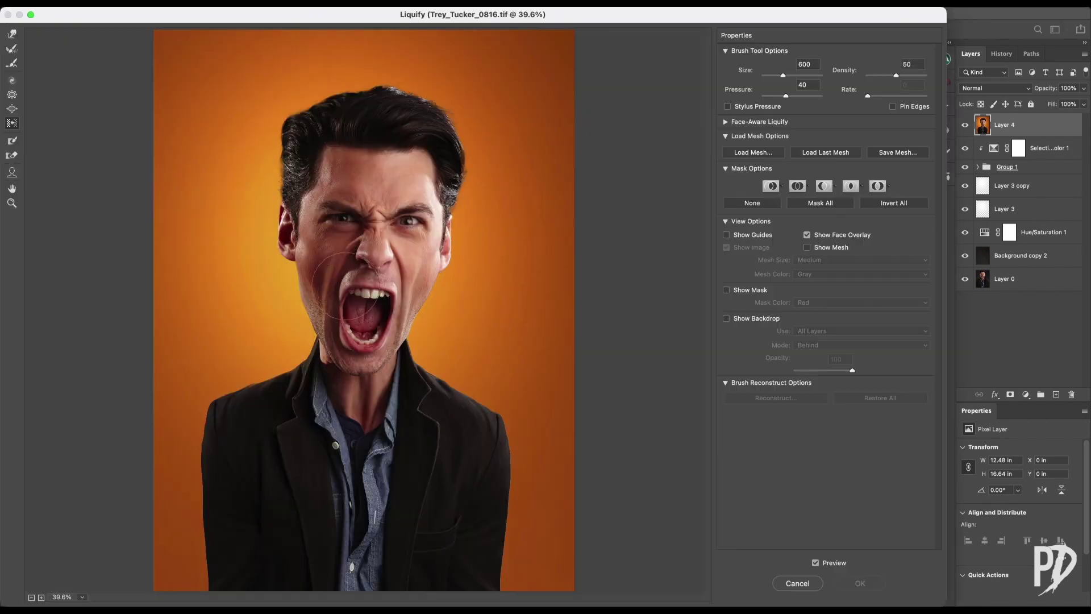
Push the edge of the jaw below the ear slightly outward with a small Liquify brush
key("bracketleft")
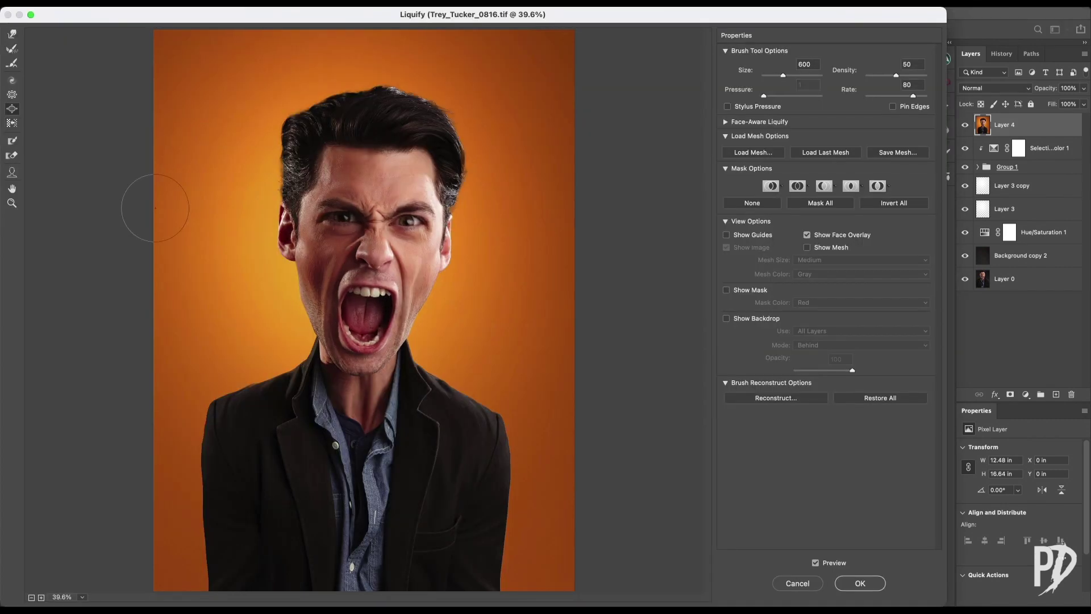
key("bracketleft")
key("bracketleft")
key("bracketleft")
left_click_drag(288, 307, 286, 285)
Enlarge the Liquify brush to 1300, push the hair and upper head outward, and apply the filter
key("bracketright")
key("bracketright")
key("bracketright")
key("bracketright")
left_click_drag(312, 222, 426, 216)
mouse_move(282, 190)
left_mouse_down()
mouse_move(304, 136)
mouse_move(475, 232)
left_mouse_up()
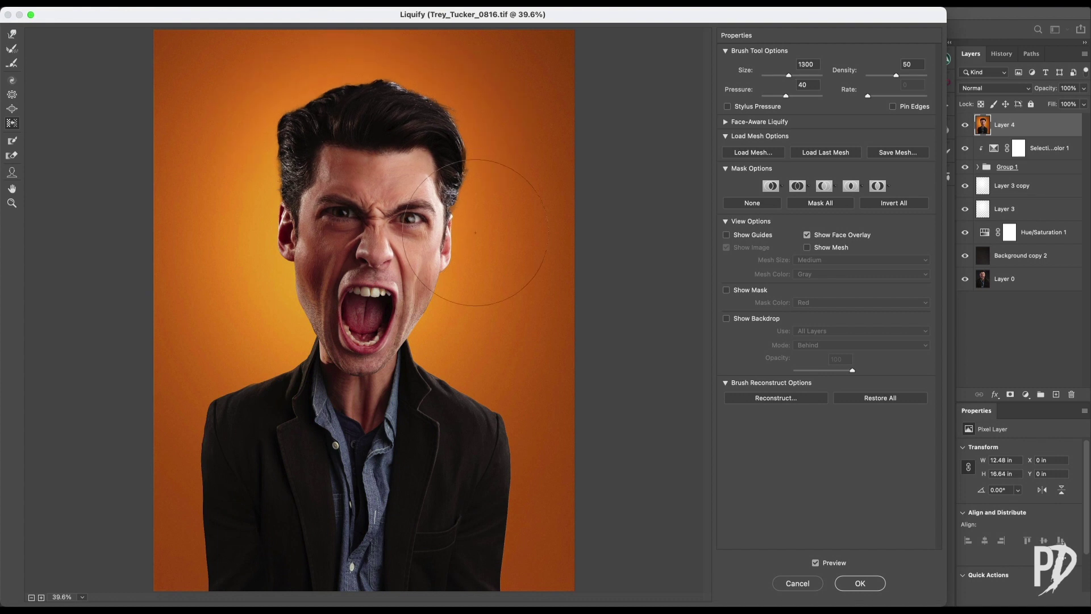
left_click(869, 585)
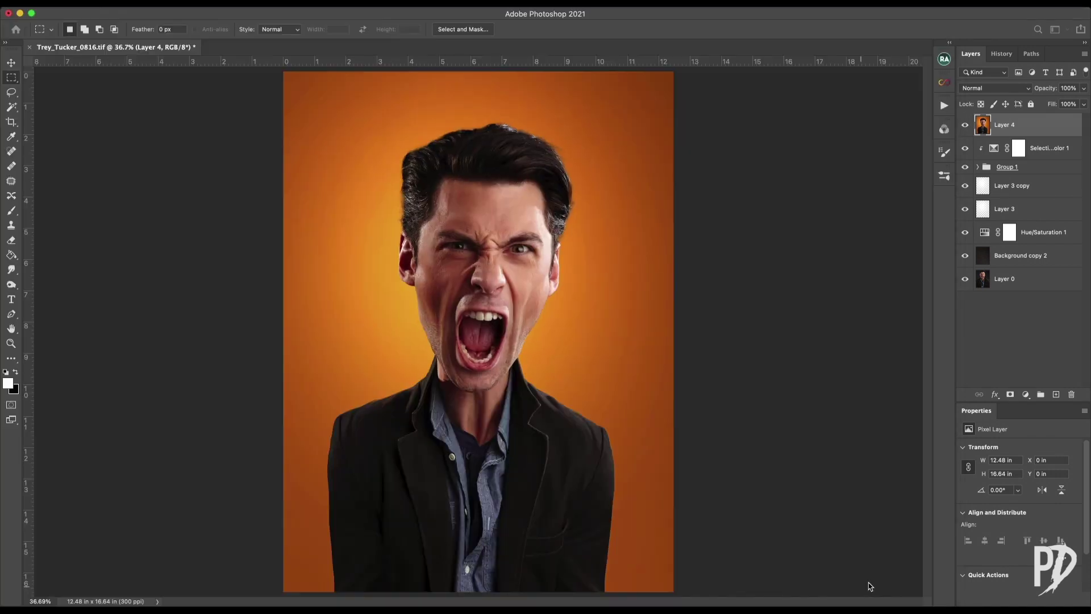
Lasso the open mouth on Layer 4 and copy it onto a new layer
key("super+1")
key("l")
mouse_move(524, 148)
left_mouse_down()
mouse_move(449, 135)
mouse_move(493, 159)
left_mouse_up()
right_click(491, 166)
left_click(526, 256)
Widen the copied mouth with Free Transform and erase its edges around the chin to blend it
key("super+t")
right_click(501, 344)
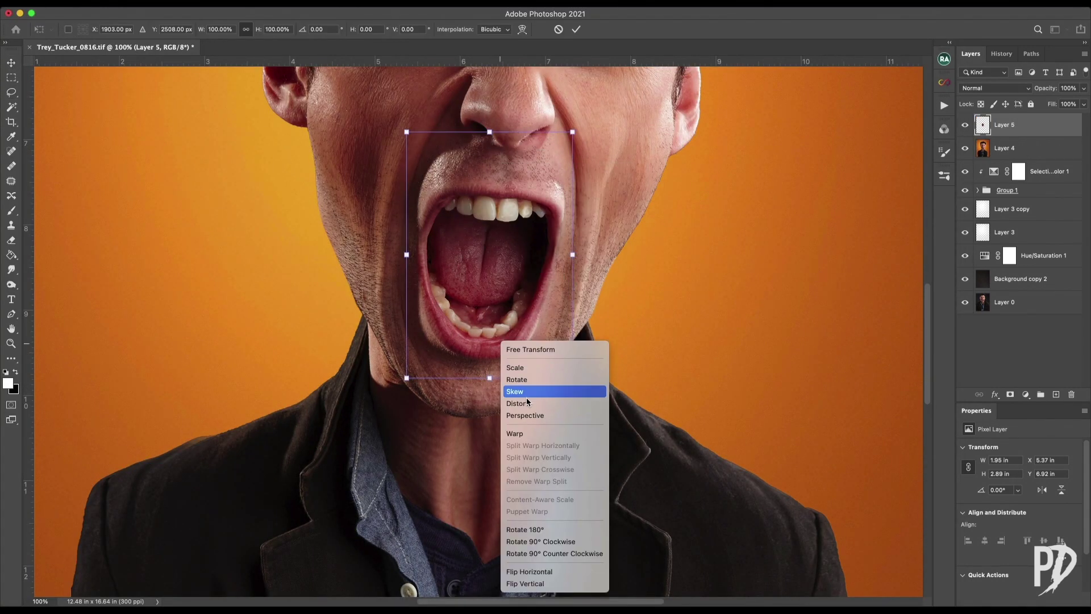
left_click_drag(405, 271, 397, 271)
left_click_drag(573, 132, 579, 132)
key("Return")
key("e")
left_click_drag(531, 388, 508, 413)
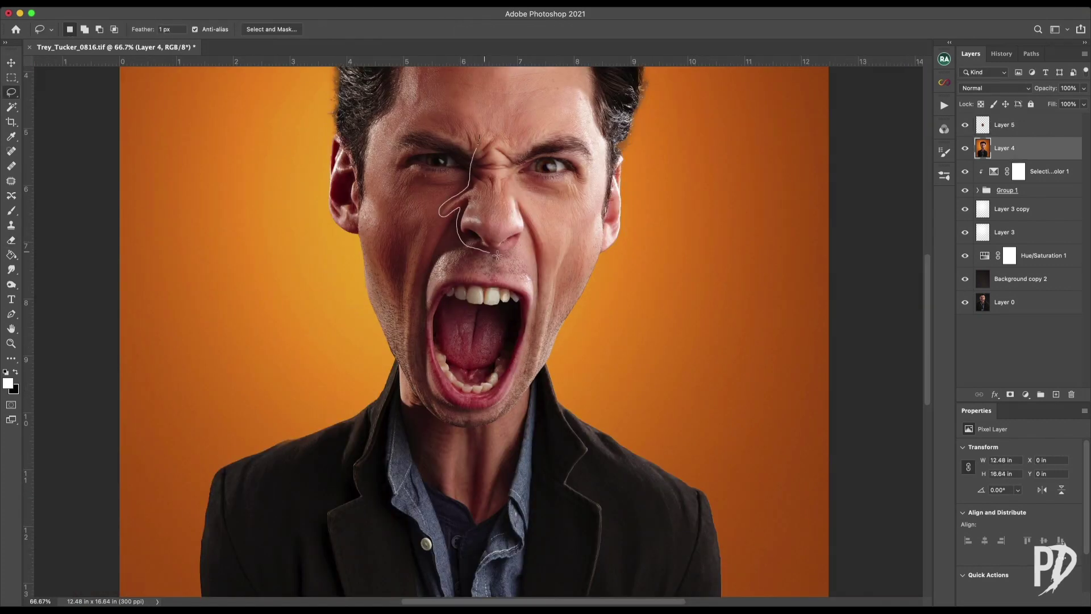
Copy the lassoed nose from Layer 4 onto a new layer above the mouth layer and transform it upward
right_click(484, 143)
left_click(520, 233)
key("super+t")
right_click(485, 241)
mouse_move(494, 122)
left_mouse_down()
mouse_move(504, 113)
mouse_move(486, 98)
left_mouse_up()
key("super+]")
Distort the nose layer by pulling its lower corners outward, and blend its edges with the Eraser
right_click(490, 213)
right_click(455, 226)
left_click(481, 287)
left_click_drag(440, 263, 415, 276)
left_click_drag(528, 263, 541, 270)
key("Return")
key("e")
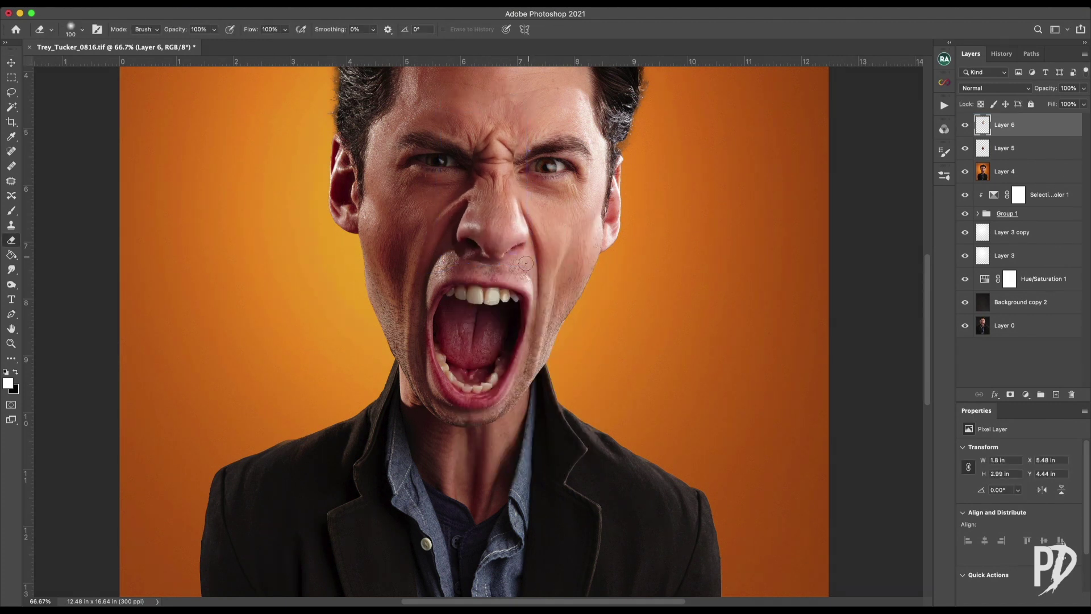
Stamp the image with the enlarged mouth and nose onto a new top layer and open it in Liquify
key("super+alt+shift+e")
key("super+shift+x")
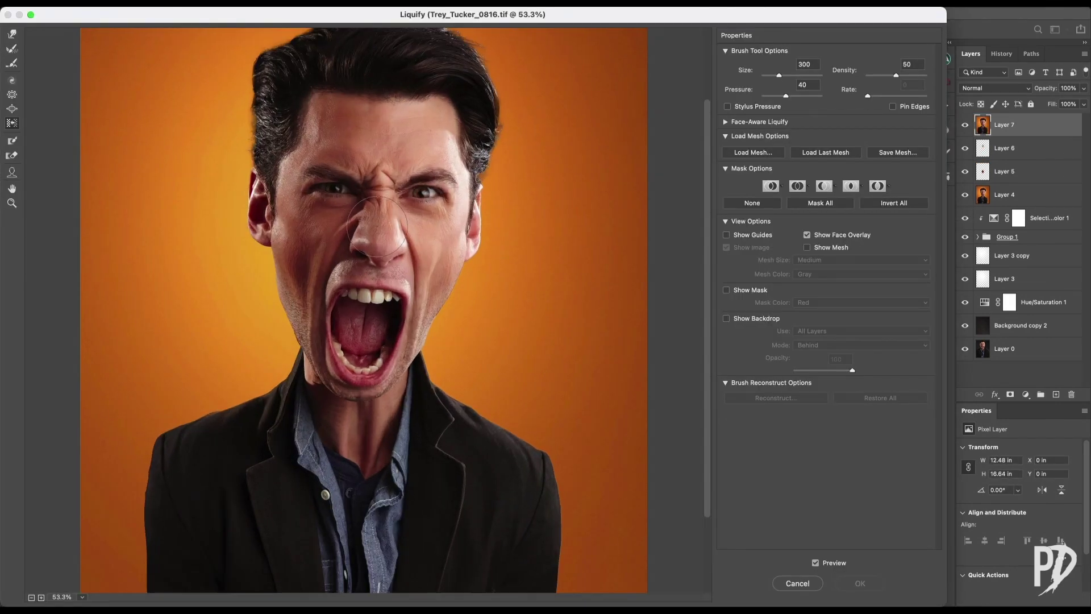
Enlarge the Liquify brush, adjust the face on Layer 7 and apply the result
key("]")
key("]")
key("]")
key("]")
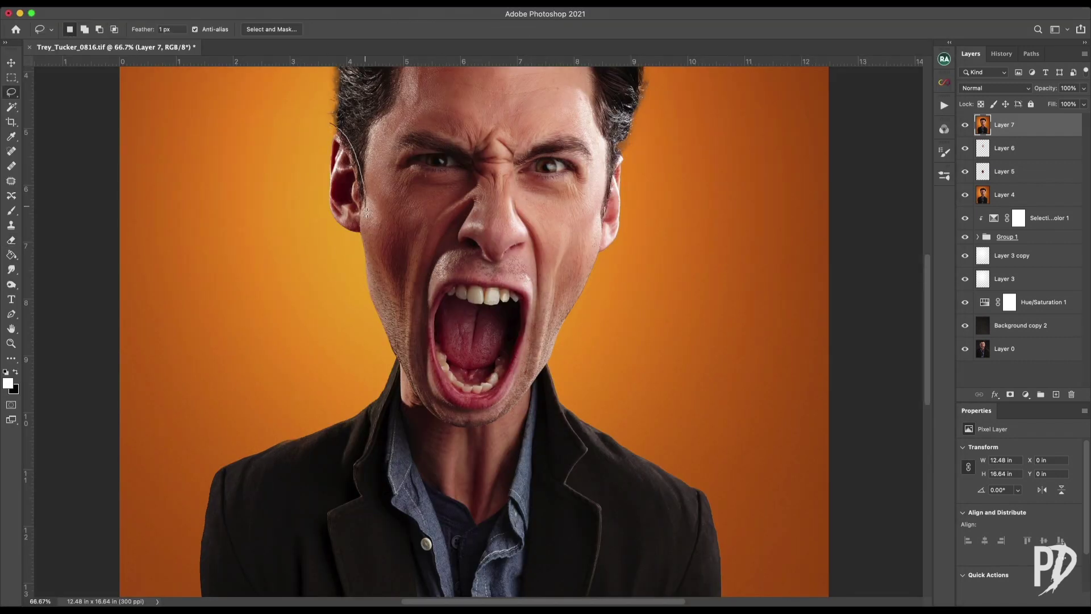
Copy the lassoed ear on his right side to a new layer and enlarge it outward with Free Transform
key("super+j")
key("super+t")
left_click_drag(323, 170, 337, 216)
right_click(343, 180)
left_click(357, 273)
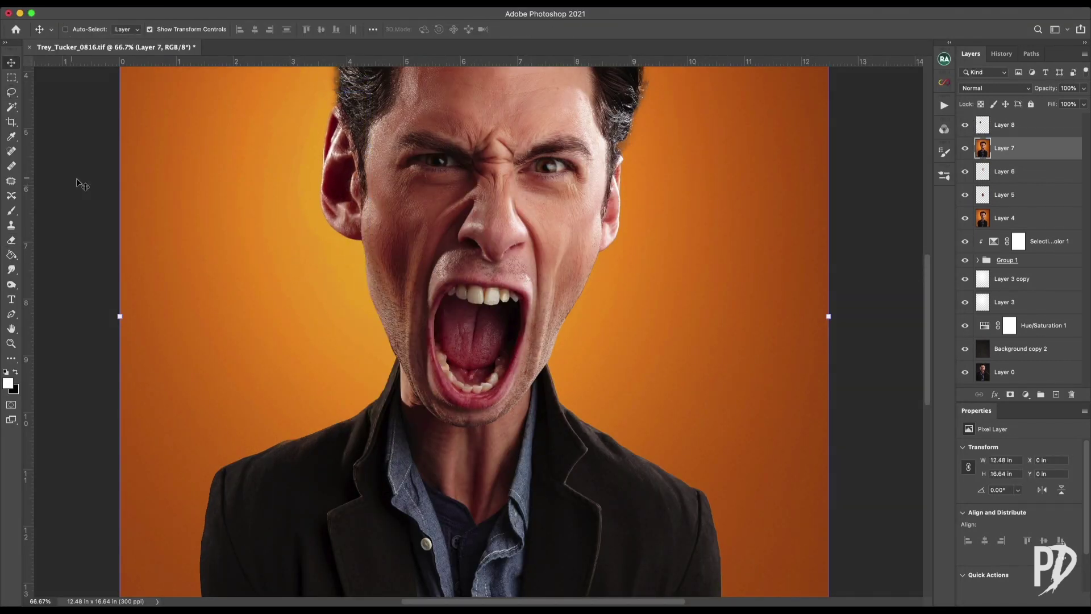
Lasso his left ear on Layer 7, copy it to a new layer and stretch it up and outward with Free Transform
left_click(11, 92)
mouse_move(597, 268)
left_mouse_down()
mouse_move(623, 145)
mouse_move(596, 267)
left_mouse_up()
key("super+j")
key("super+t")
mouse_move(647, 125)
left_mouse_down()
mouse_move(665, 120)
mouse_move(675, 94)
left_mouse_up()
left_click_drag(629, 191, 629, 193)
right_click(624, 204)
left_click(638, 298)
left_click_drag(632, 126, 640, 104)
key("Return")
key("e")
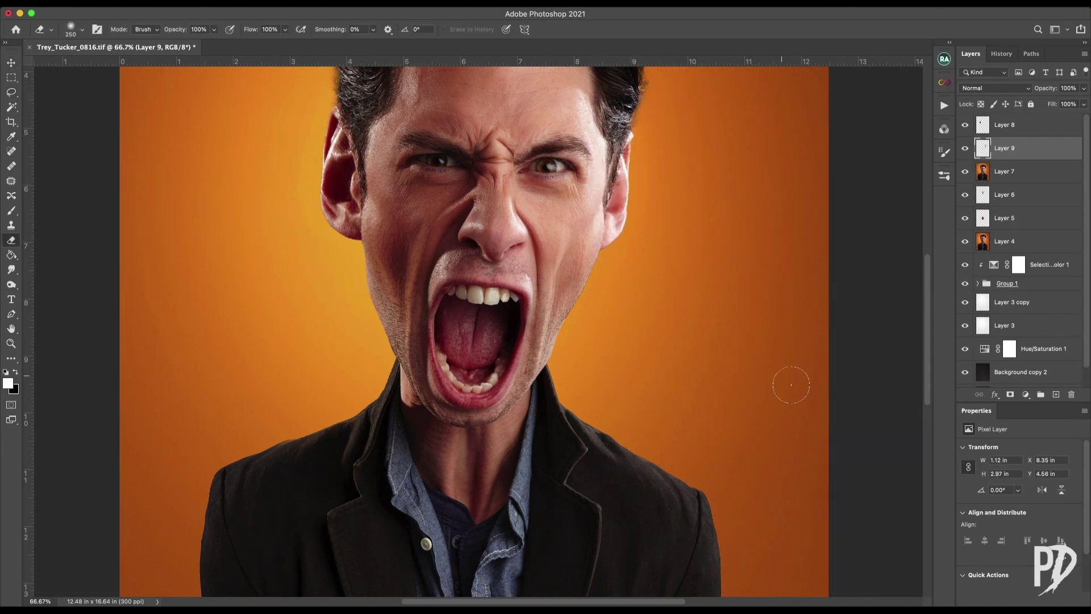
Hide Layer 7 to expose the separate mouth and nose layers beneath the enlarged ears
scroll(659, 413, "down", 5)
scroll(472, 370, "up", 5)
left_click(965, 172)
scroll(748, 338, "down", 4)
scroll(748, 339, "up", 1)
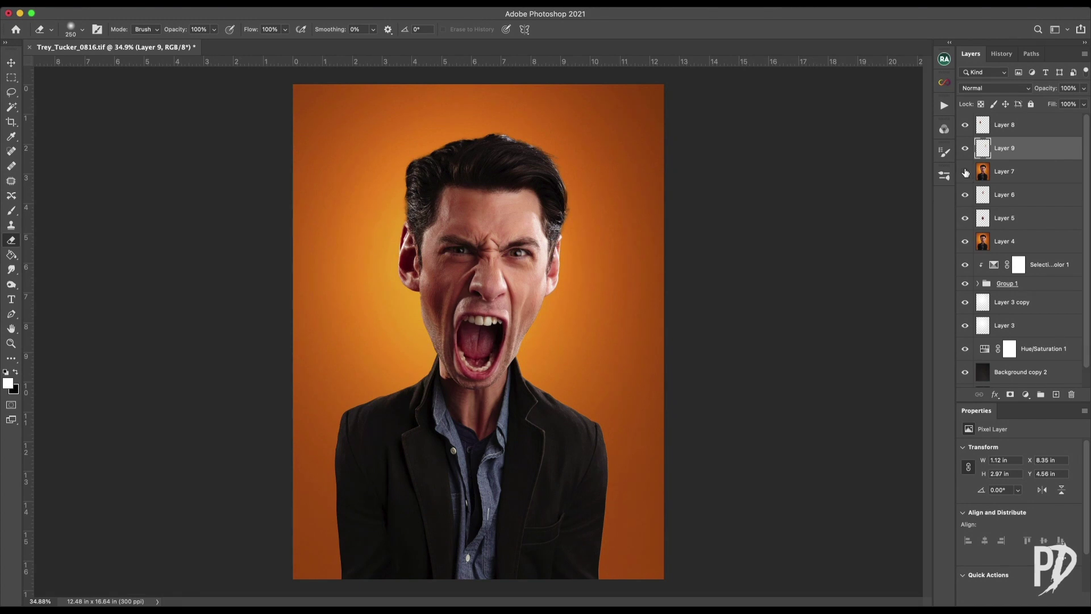
Try to reposition and slightly resize the mouth on Layer 5
left_click(983, 241)
key("v")
left_click(977, 217)
left_click_drag(477, 367, 482, 366)
scroll(448, 373, "up", 5)
scroll(472, 398, "down", 5)
scroll(471, 397, "up", 2)
left_click_drag(495, 314, 492, 307)
left_click_drag(508, 403, 508, 396)
key("Return")
key("m")
scroll(500, 341, "down", 3)
left_click(965, 218)
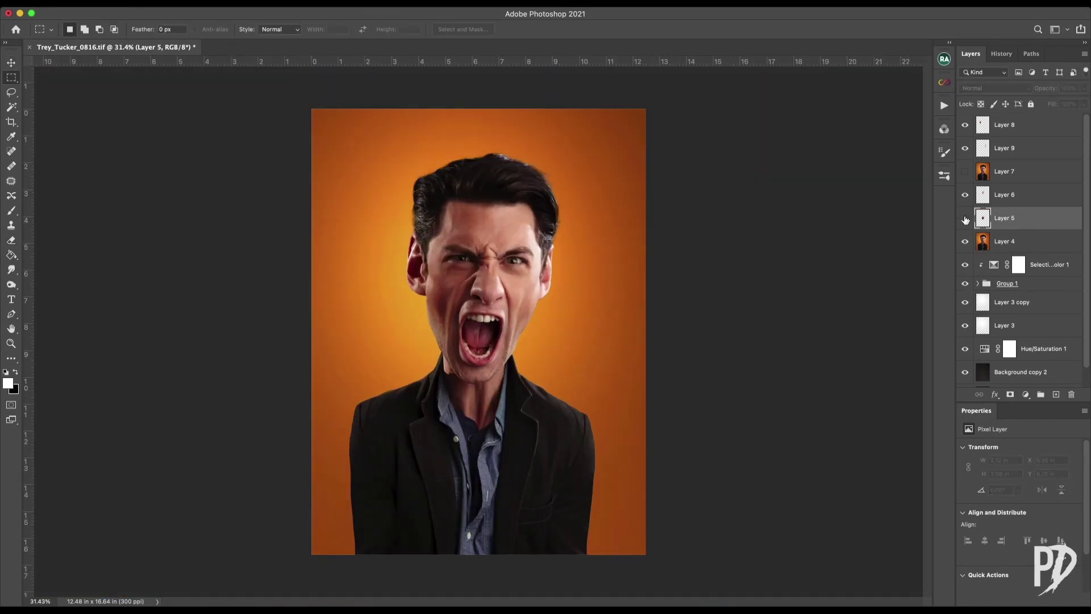
Undo the last mouth layer changes and return to an earlier history state
left_click(112, 4)
left_click(118, 35)
key("alt+super+z")
key("alt+super+z")
key("alt+super+z")
key("alt+super+z")
key("alt+super+z")
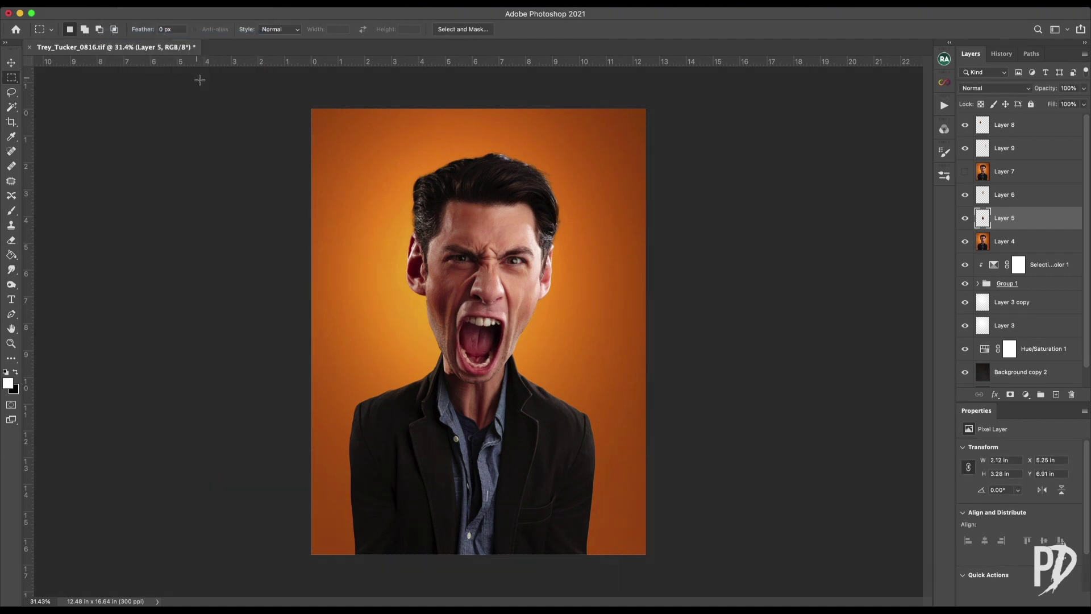
left_click(1002, 54)
left_click(999, 160)
Merge the two ear layers into Layer 8 and hide Layer 4
left_click(971, 53)
left_click_drag(965, 124, 965, 148)
scroll(966, 171, "down", 1)
left_click(965, 171)
left_click(965, 194)
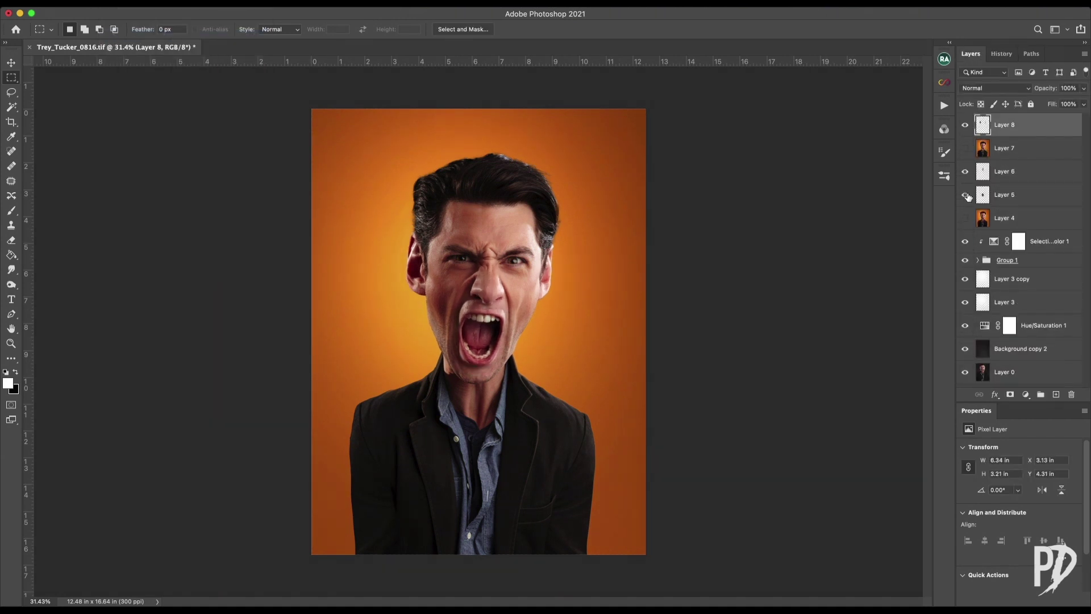
Slightly shrink the mouth on Layer 5 with Free Transform and show Layer 7 again
left_click(983, 195)
key("super+t")
left_click_drag(452, 380, 455, 376)
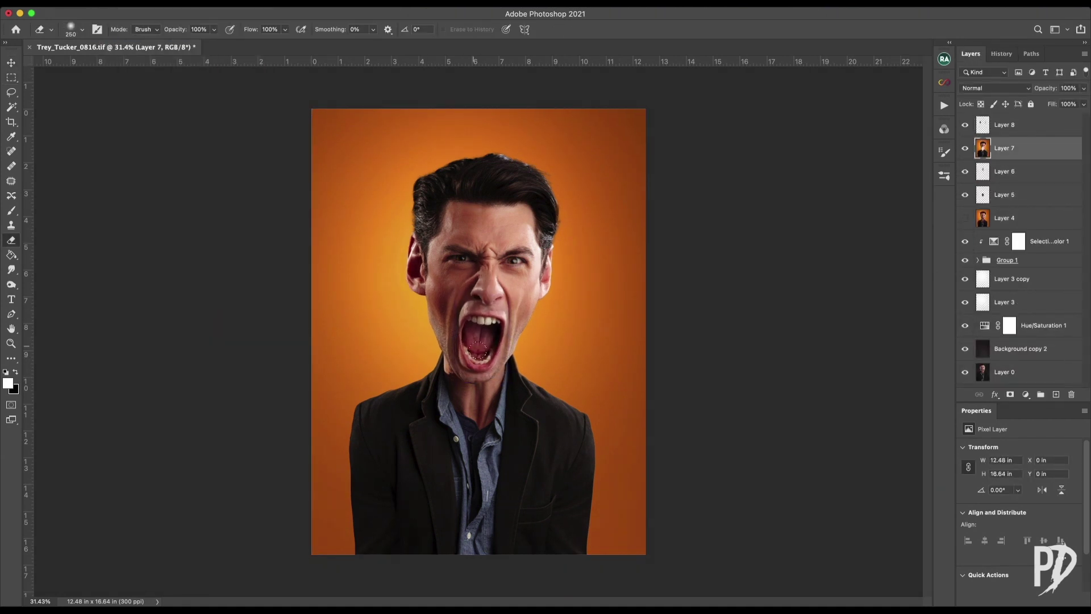
Stamp the visible image onto a new top layer and make the hair taller in Liquify
left_click(1004, 124)
key("shift+alt+super+e")
key("shift+super+x")
mouse_move(370, 74)
left_mouse_down()
mouse_move(454, 97)
mouse_move(214, 251)
left_mouse_up()
left_click(874, 583)
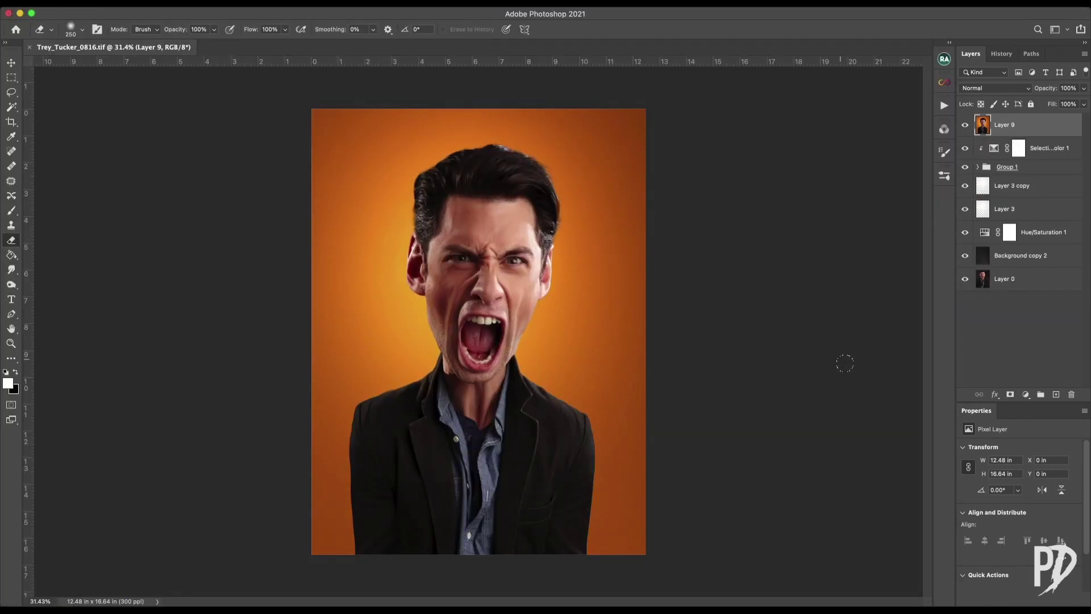
Duplicate Layer 9 and smooth the skin around the nose, brow and his left eye with the Smudge tool at 50% strength
key("ctrl+j")
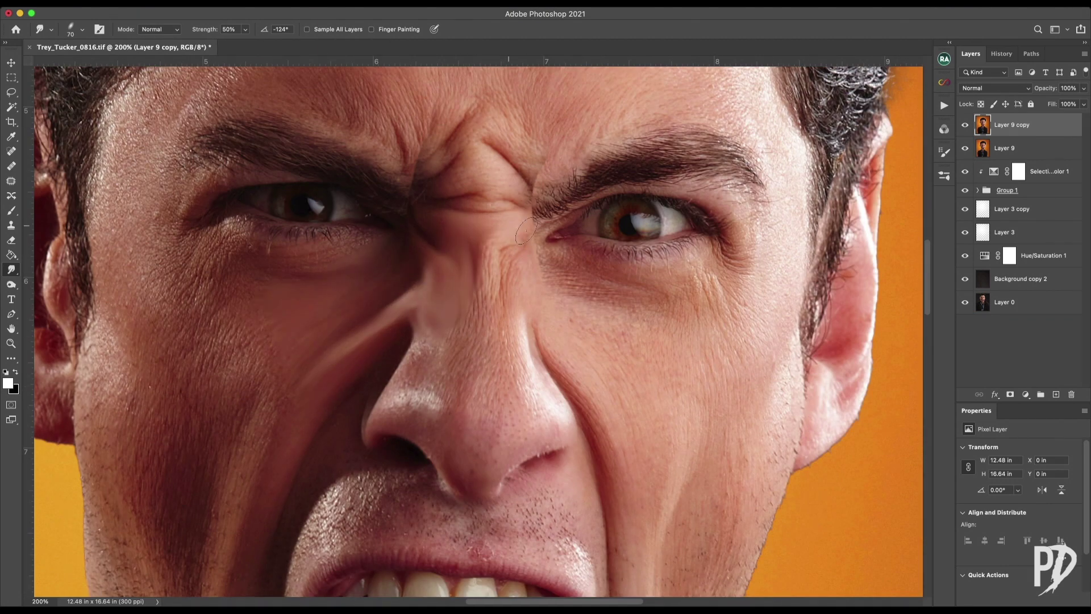
left_click_drag(544, 387, 560, 429)
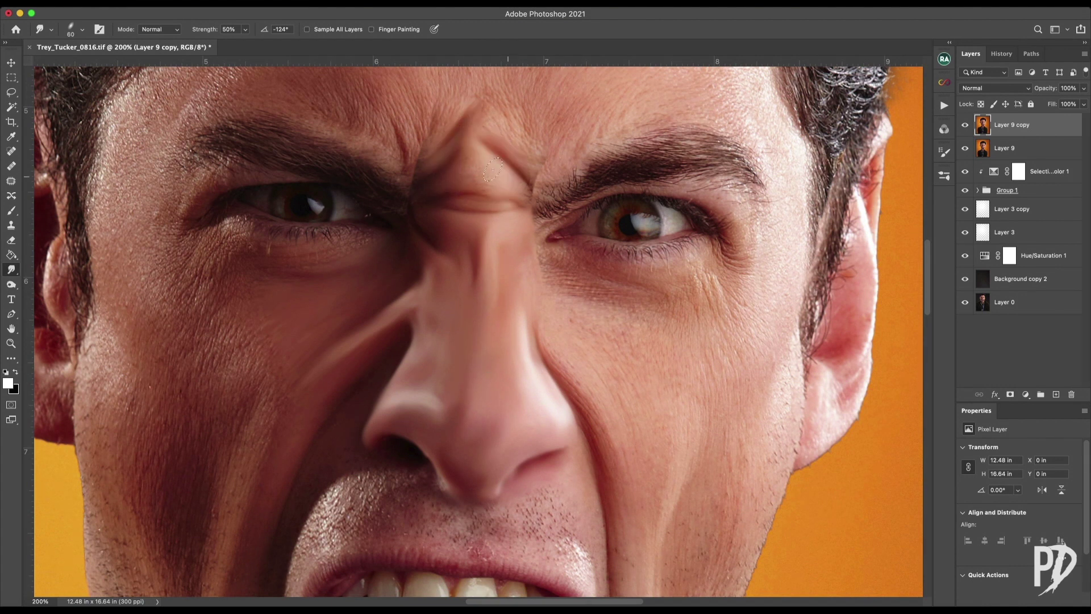
scroll(527, 146, "up", 3)
mouse_move(568, 273)
left_mouse_down()
mouse_move(653, 250)
mouse_move(716, 277)
left_mouse_up()
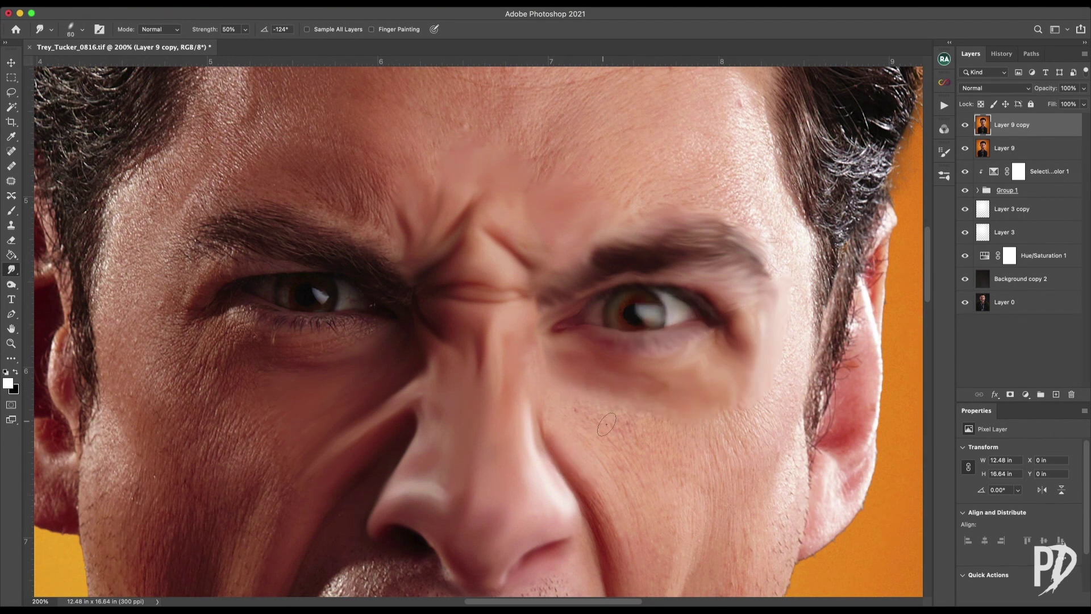
Smudge the upper lip and the cheek skin beside the mouth into smooth, painterly strokes
scroll(555, 434, "down", 5)
scroll(555, 434, "right", 3)
mouse_move(199, 523)
left_mouse_down()
mouse_move(261, 432)
mouse_move(199, 535)
left_mouse_up()
key("[")
left_click_drag(446, 519, 411, 355)
left_click_drag(560, 441, 534, 530)
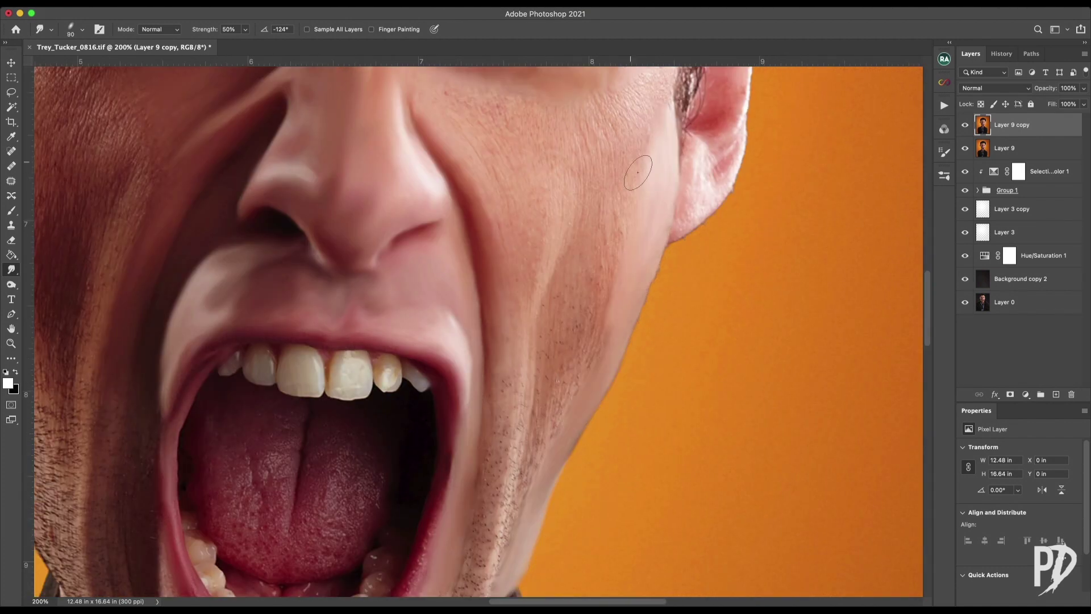
Smudge the lower lip and chin smooth, removing the stubble texture around the jaw
scroll(508, 518, "down", 8)
scroll(508, 518, "left", 1)
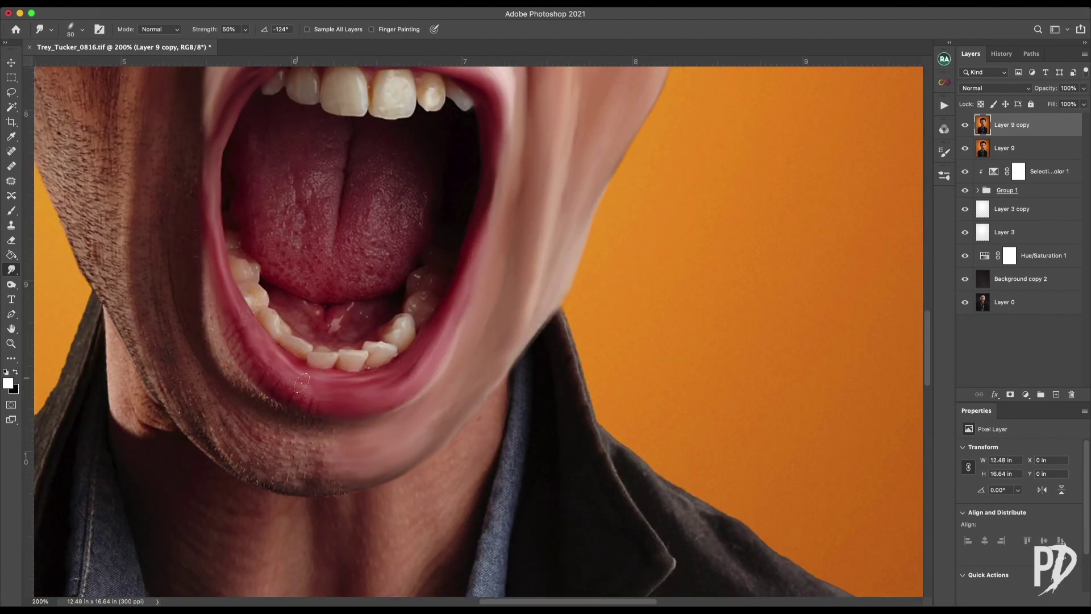
key("bracketright")
key("bracketright")
left_click_drag(228, 432, 284, 482)
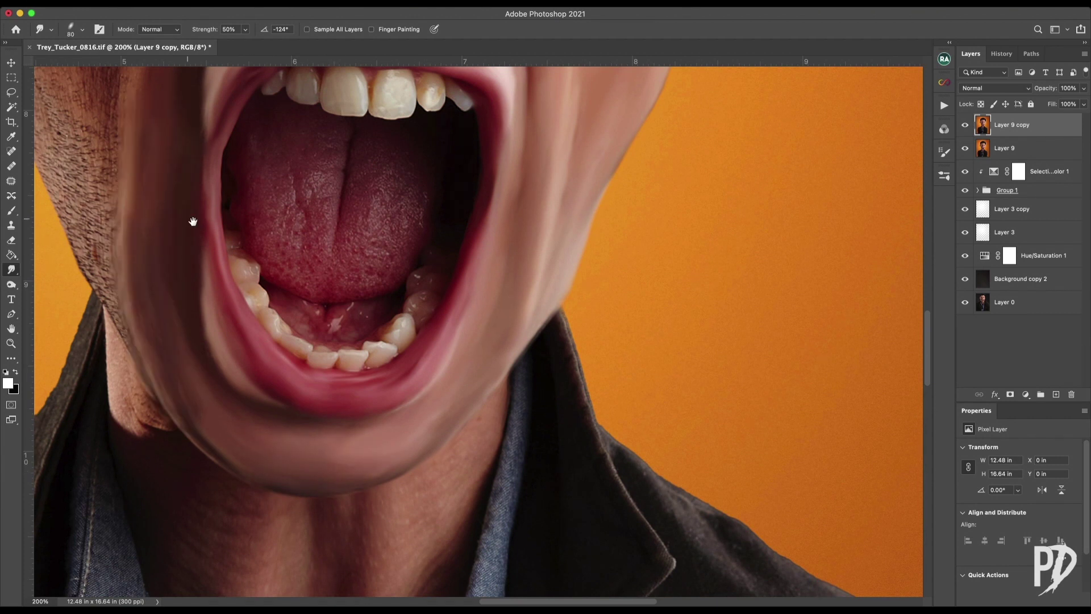
Smooth the shadowed cheek, eyebrow and eye area on his right side, using a smaller Smudge brush around the eye
scroll(153, 375, "up", 7)
scroll(153, 375, "left", 2)
scroll(139, 361, "up", 6)
scroll(139, 361, "left", 6)
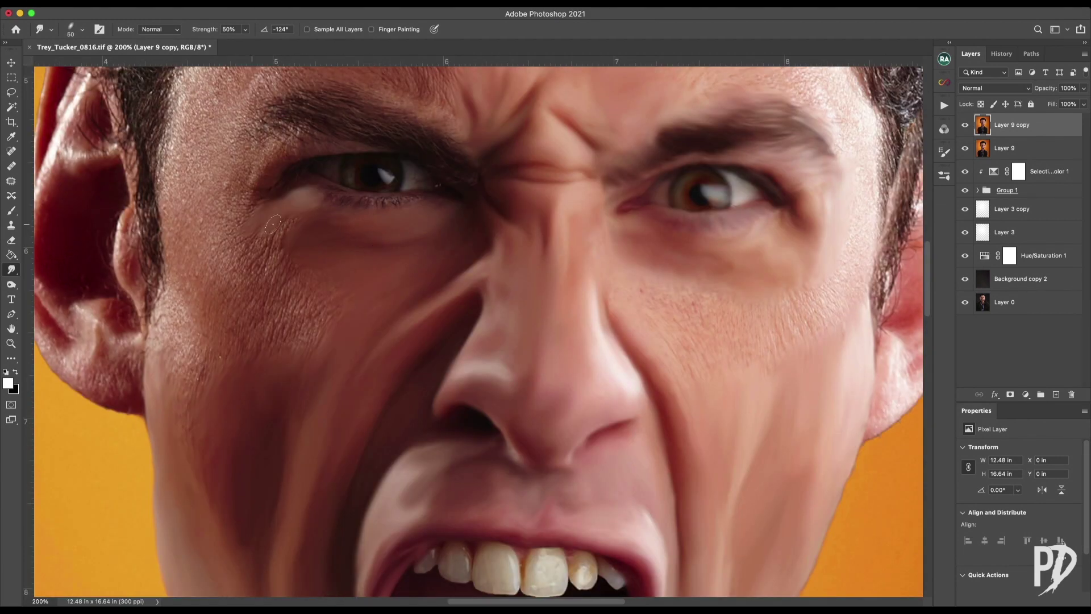
key("bracketleft")
key("bracketleft")
key("bracketleft")
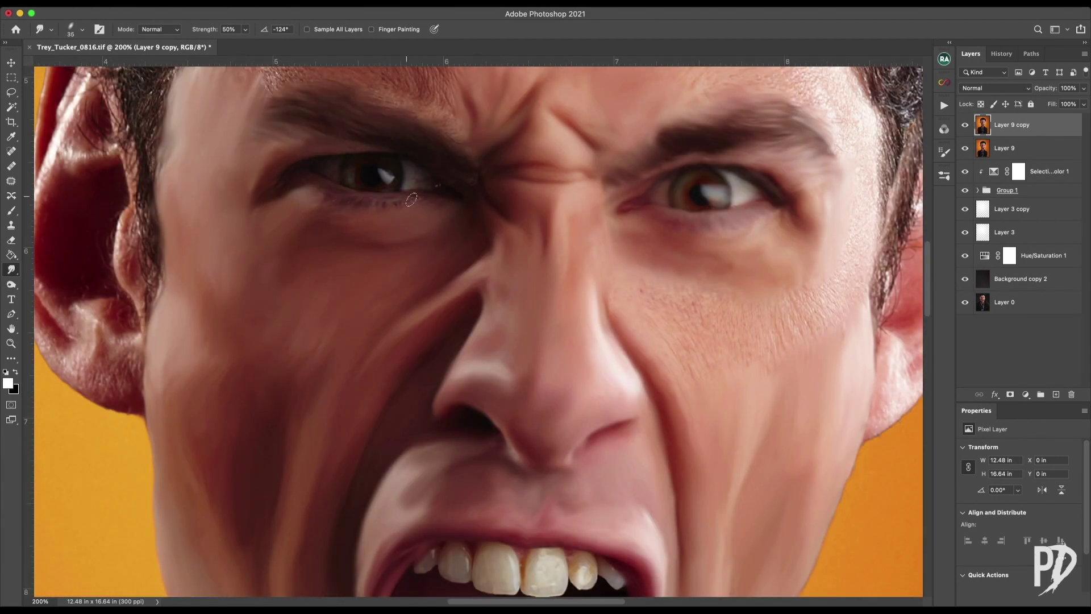
Smudge the lower forehead and his left cheek smooth with a larger brush
scroll(370, 172, "up", 4)
scroll(370, 173, "left", 1)
key("bracketright")
key("bracketright")
key("bracketright")
key("bracketright")
key("bracketright")
scroll(314, 216, "right", 4)
scroll(314, 217, "down", 2)
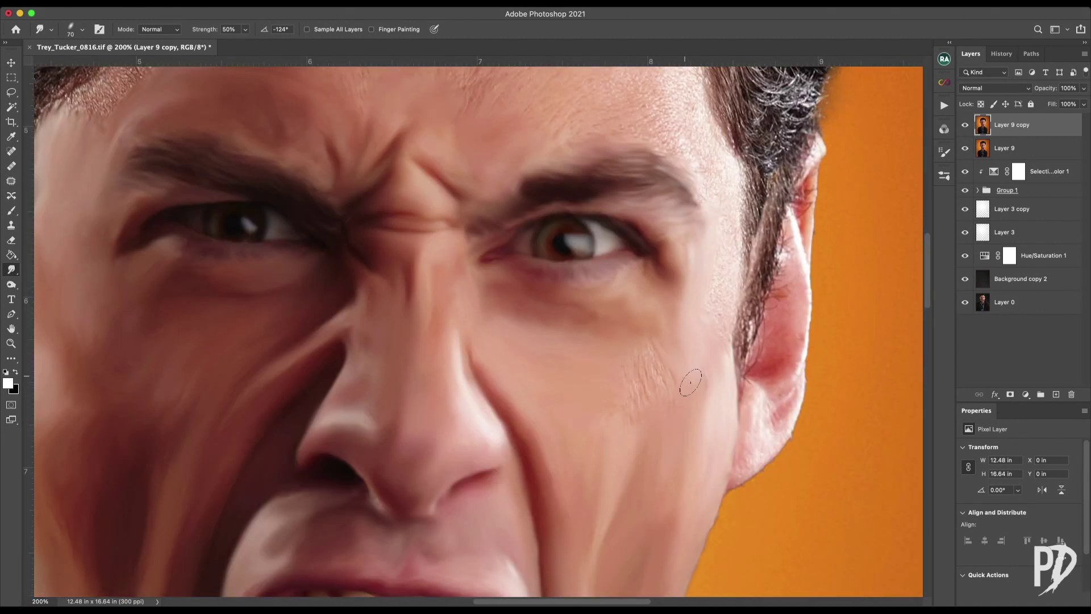
Smudge both ears and blend the sideburn and temple on his right side
mouse_move(746, 462)
left_mouse_down()
mouse_move(810, 205)
mouse_move(802, 113)
left_mouse_up()
scroll(720, 164, "up", 5)
scroll(721, 163, "left", 7)
scroll(332, 377, "down", 5)
scroll(332, 376, "left", 3)
key("bracketright")
key("bracketright")
mouse_move(332, 376)
left_mouse_down()
mouse_move(339, 235)
mouse_move(297, 227)
mouse_move(277, 132)
mouse_move(324, 122)
left_mouse_up()
scroll(324, 122, "up", 4)
left_click_drag(409, 239, 460, 137)
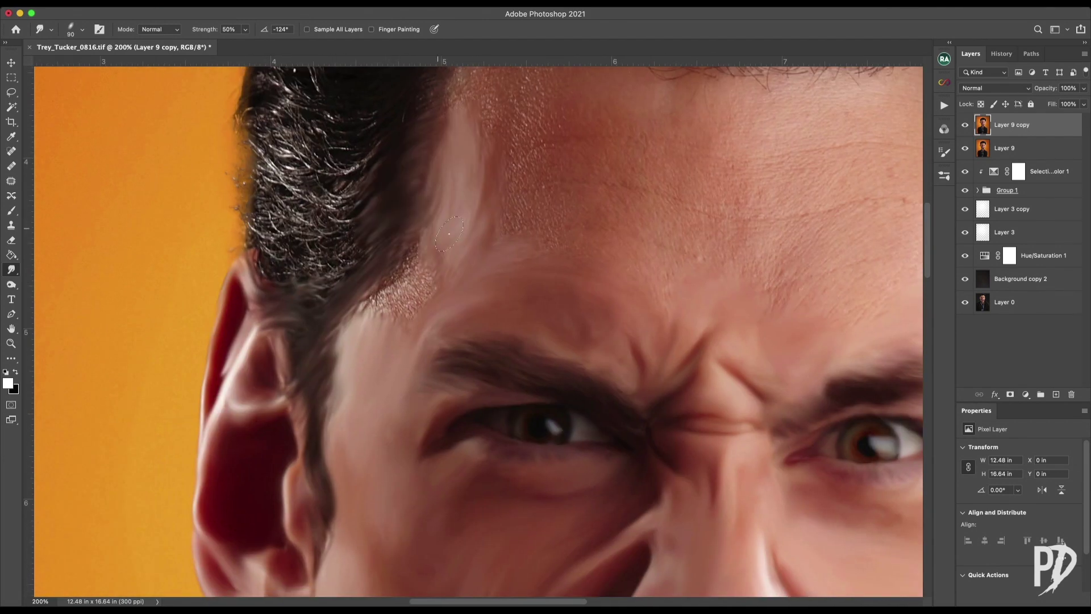
Smooth the forehead edge and smudge the hair on his right side along its strands
scroll(460, 136, "up", 3)
key("bracketright")
key("bracketright")
left_click_drag(503, 256, 526, 193)
key("bracketleft")
scroll(455, 282, "up", 5)
scroll(454, 282, "right", 2)
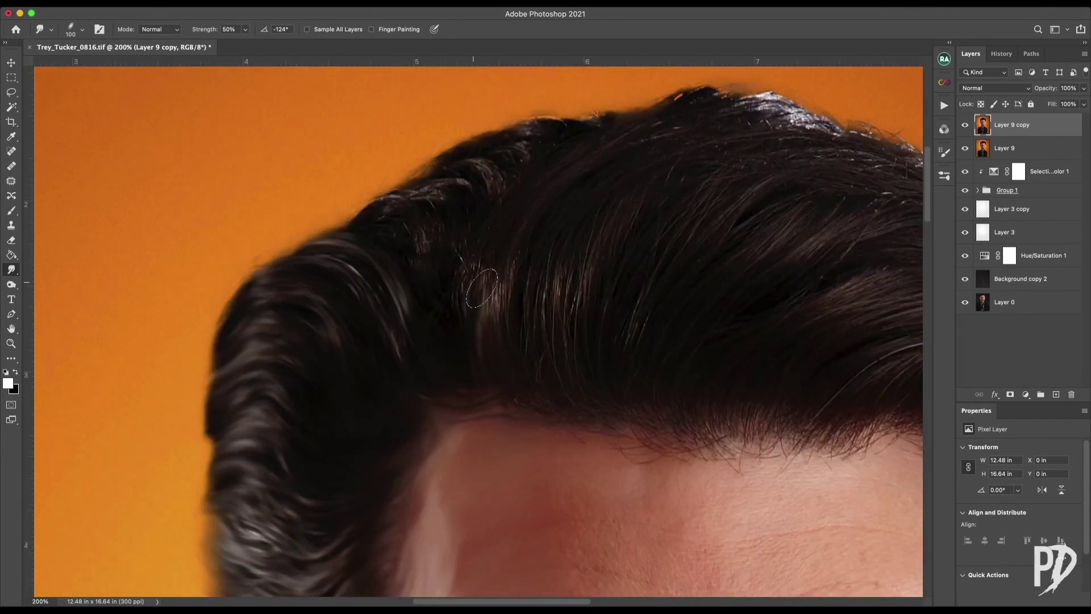
Smudge the top hair along its flow and soften the hairline above the forehead
key("bracketright")
scroll(373, 358, "right", 5)
scroll(373, 358, "down", 1)
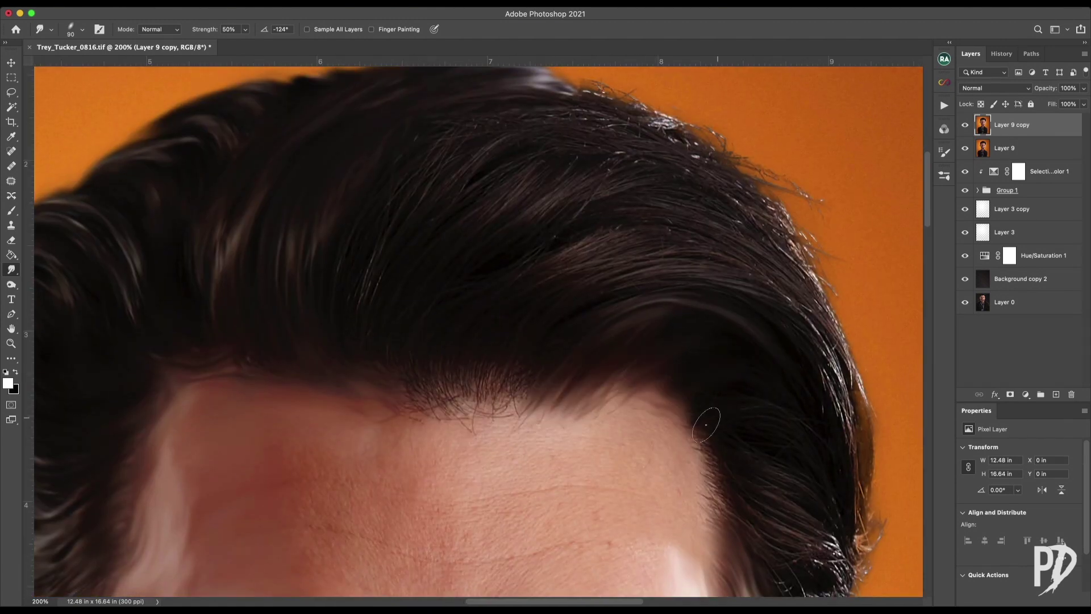
key("bracketleft")
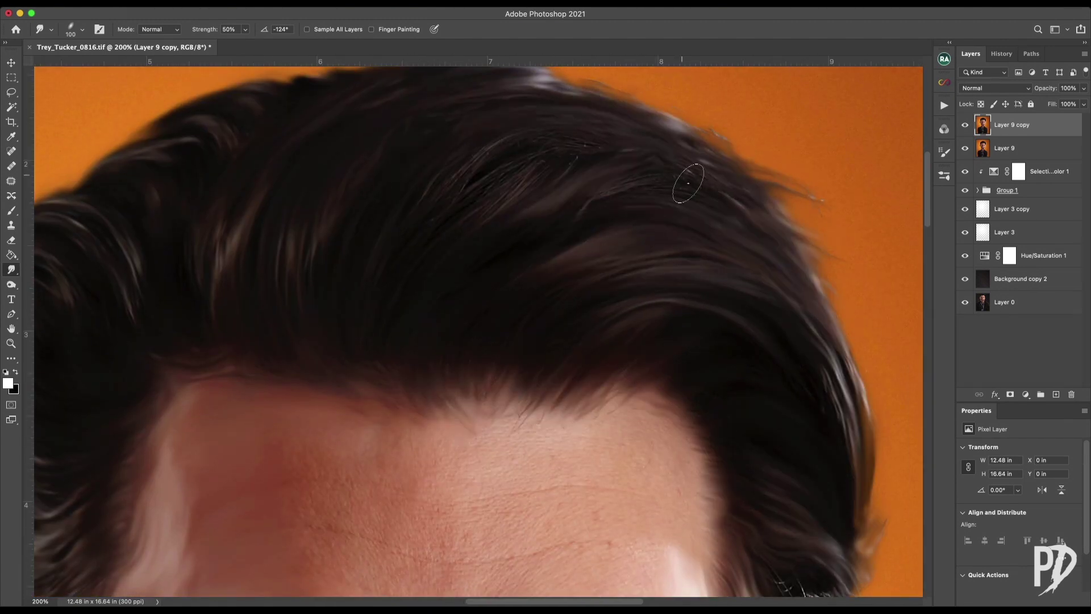
Smudge the hair on his left side and smooth the remaining forehead texture
scroll(554, 323, "down", 5)
scroll(555, 323, "right", 5)
left_click_drag(554, 323, 779, 360)
left_click_drag(423, 362, 256, 300)
left_click_drag(431, 238, 233, 220)
mouse_move(528, 390)
left_mouse_down()
mouse_move(555, 284)
mouse_move(642, 200)
left_mouse_up()
Smooth the teeth and tongue inside the open mouth with a small Smudge brush
key("bracketleft")
key("bracketleft")
key("bracketleft")
key("bracketleft")
scroll(523, 262, "down", 8)
scroll(523, 262, "left", 2)
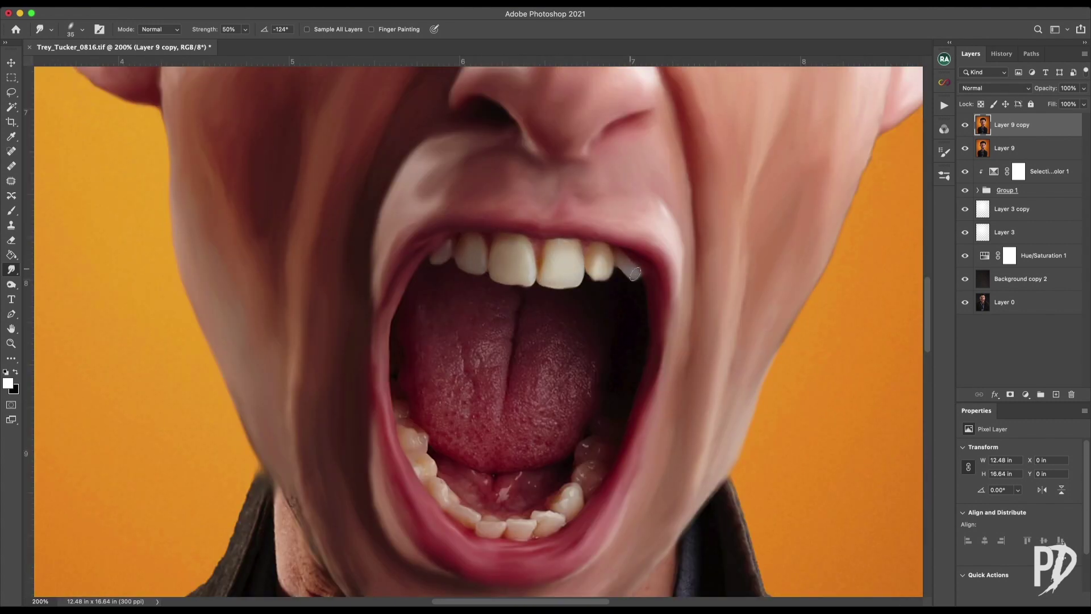
left_click_drag(576, 406, 543, 341)
key("bracketleft")
key("bracketleft")
key("bracketright")
Smudge the skin below the jaw and down the neck smooth
scroll(381, 237, "down", 5)
scroll(381, 237, "left", 2)
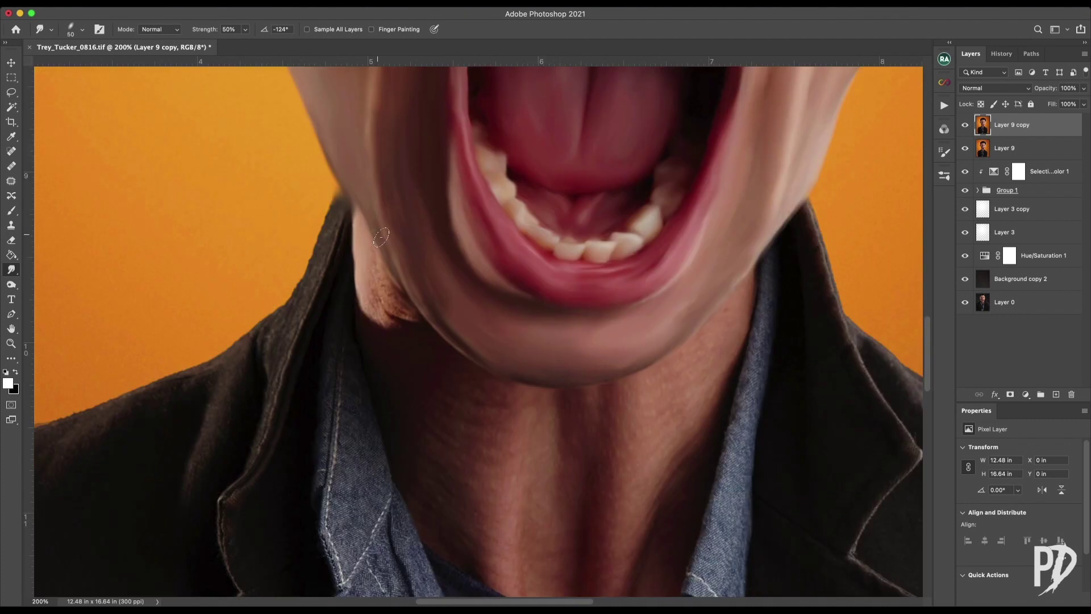
scroll(551, 465, "down", 3)
scroll(551, 465, "left", 1)
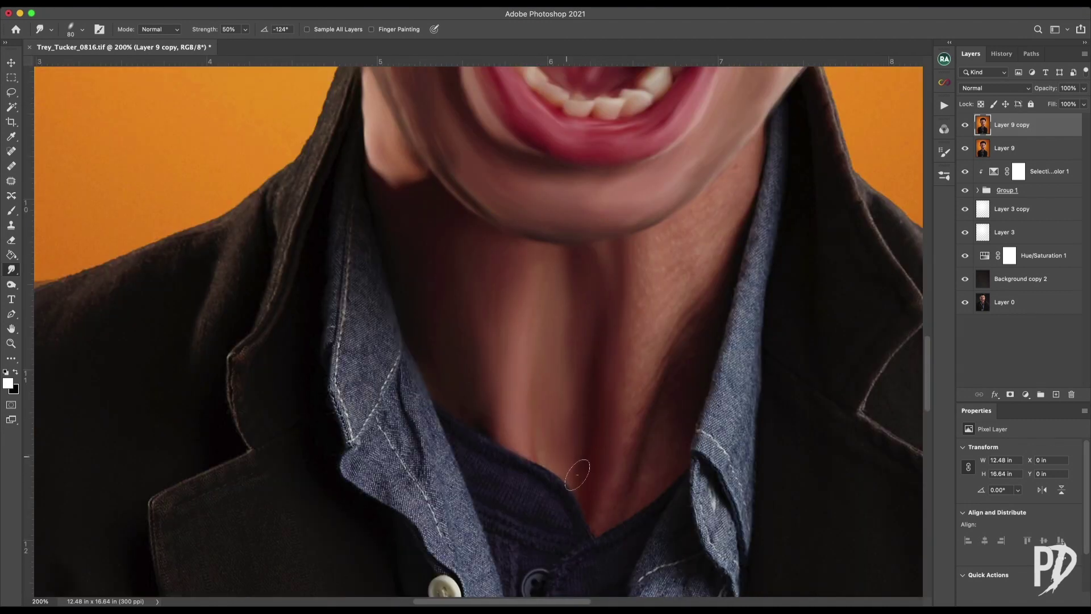
Smudge away the denim texture and stitching on the shirt collar at his right side
key("bracketleft")
key("bracketleft")
key("bracketleft")
scroll(486, 563, "down", 7)
scroll(486, 563, "right", 1)
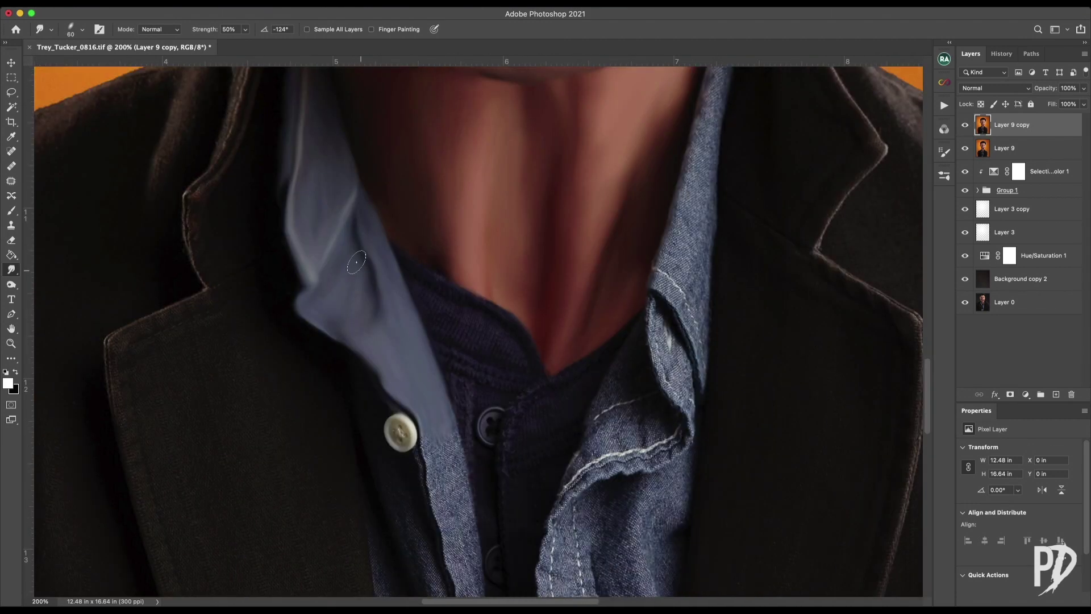
Smudge the denim shirt front on his right side and the dark undershirt smooth
scroll(486, 563, "down", 8)
scroll(429, 387, "up", 6)
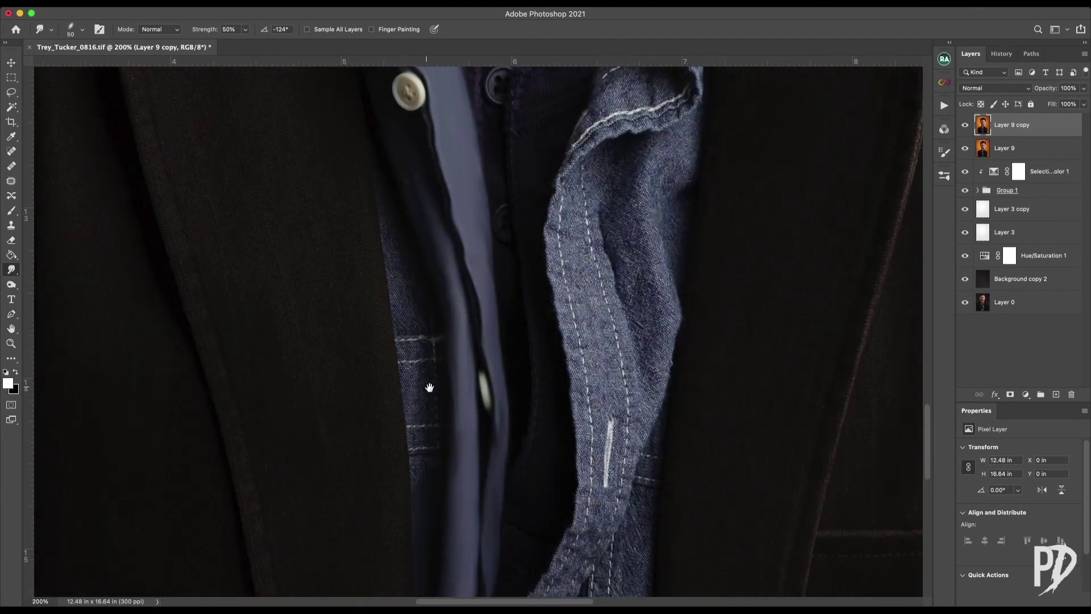
scroll(400, 453, "down", 4)
scroll(399, 453, "right", 1)
scroll(503, 285, "up", 8)
scroll(502, 285, "right", 1)
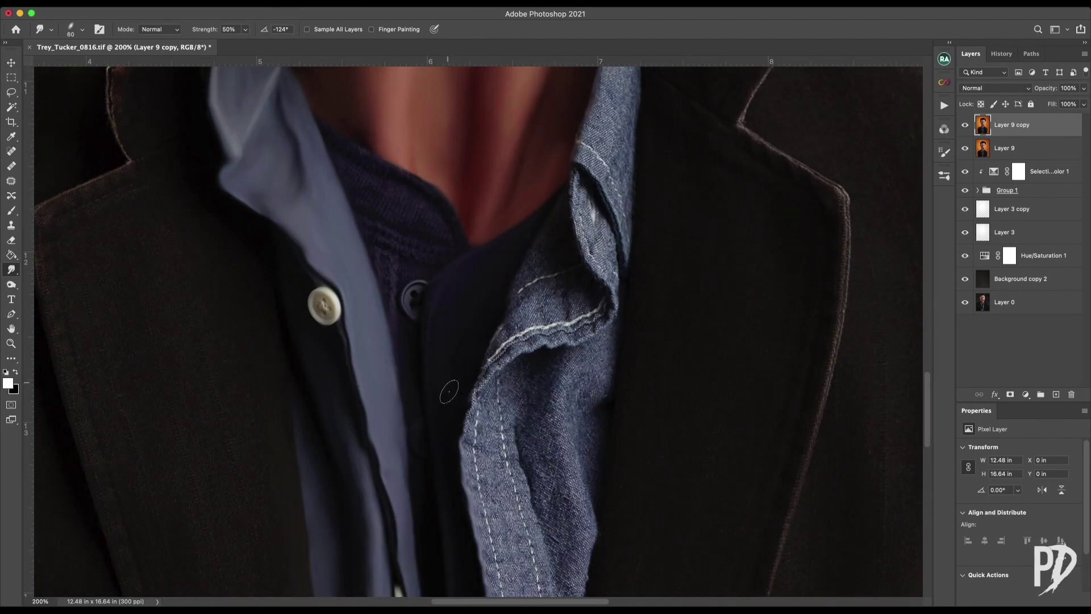
Smooth the jacket collar and lapel on his right side with a larger Smudge brush
scroll(475, 424, "up", 5)
scroll(475, 424, "left", 3)
key("bracketright")
key("bracketright")
key("bracketright")
key("bracketright")
scroll(287, 311, "left", 3)
scroll(439, 373, "down", 15)
scroll(424, 429, "right", 3)
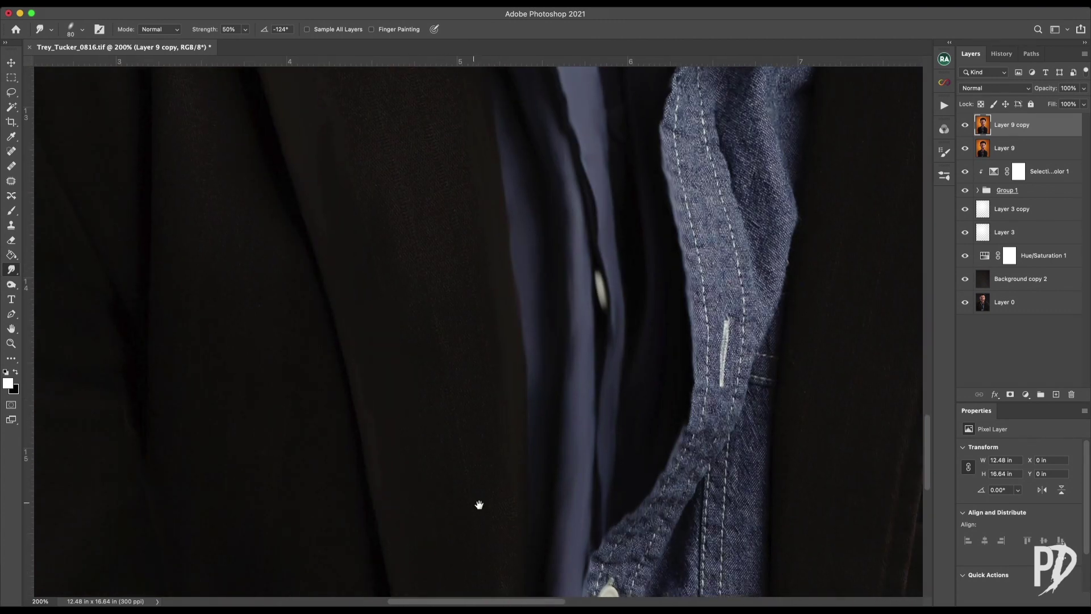
Smudge the jacket front beside the lapel on his right side smooth with a 150 px brush
key("bracketright")
key("bracketright")
scroll(453, 250, "up", 9)
scroll(473, 441, "left", 4)
scroll(473, 441, "up", 1)
scroll(373, 419, "down", 4)
scroll(373, 419, "left", 1)
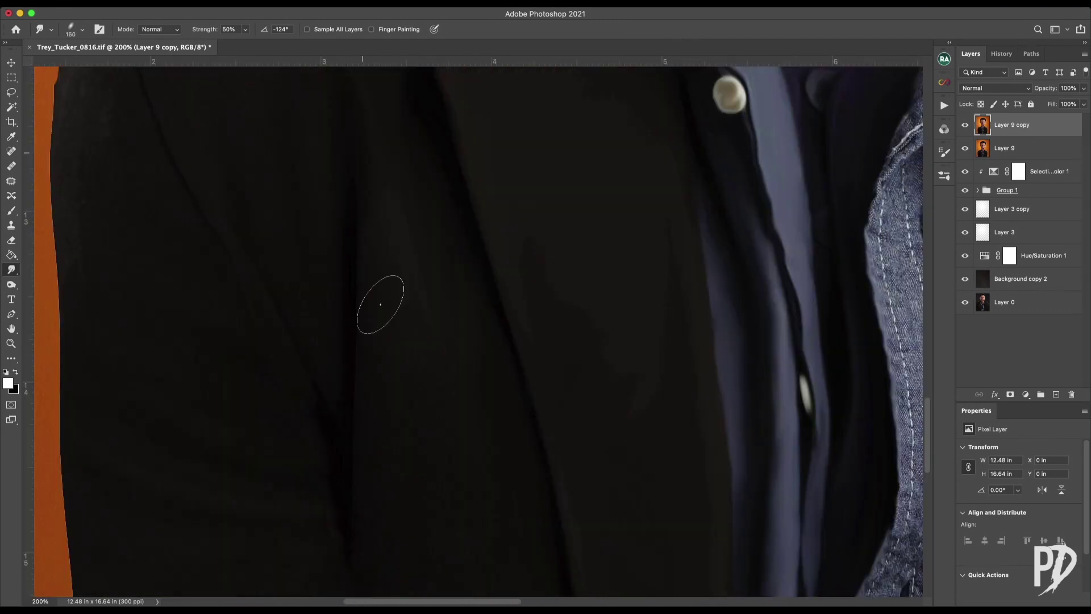
Smooth the jacket sleeve and its seam folds on his right side with a 125 px Smudge brush
scroll(395, 300, "down", 2)
scroll(536, 420, "left", 1)
key("bracketright")
scroll(388, 212, "up", 6)
scroll(388, 212, "left", 2)
key("bracketleft")
scroll(444, 485, "down", 4)
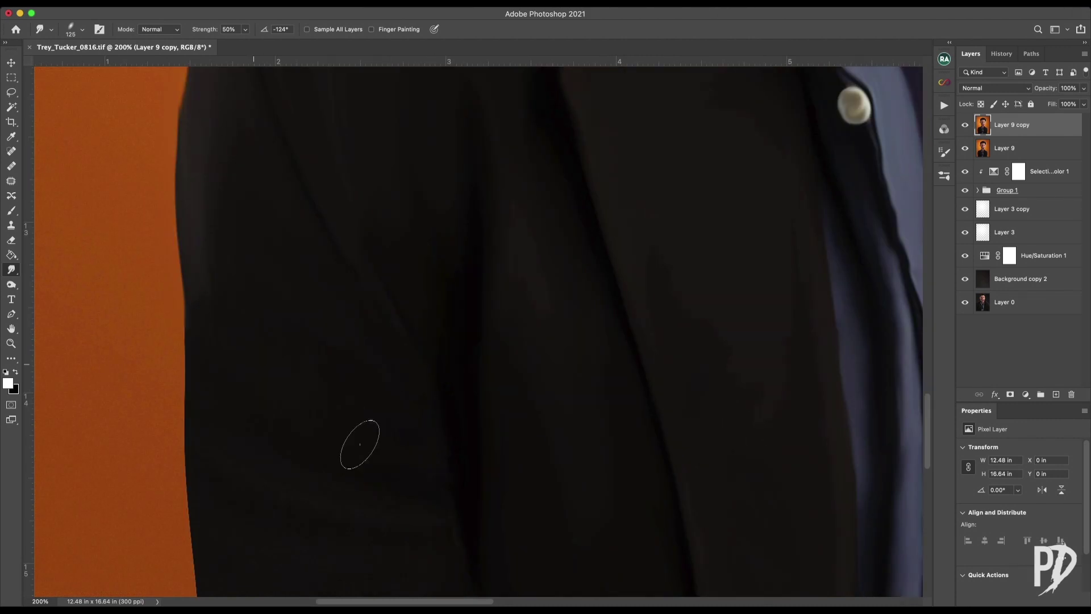
scroll(495, 443, "down", 8)
Smudge away the denim texture and stitching on the shirt placket on his left side, around the button and buttonhole
key("bracketleft")
key("bracketleft")
key("bracketleft")
key("bracketleft")
scroll(341, 352, "right", 12)
scroll(284, 341, "up", 1)
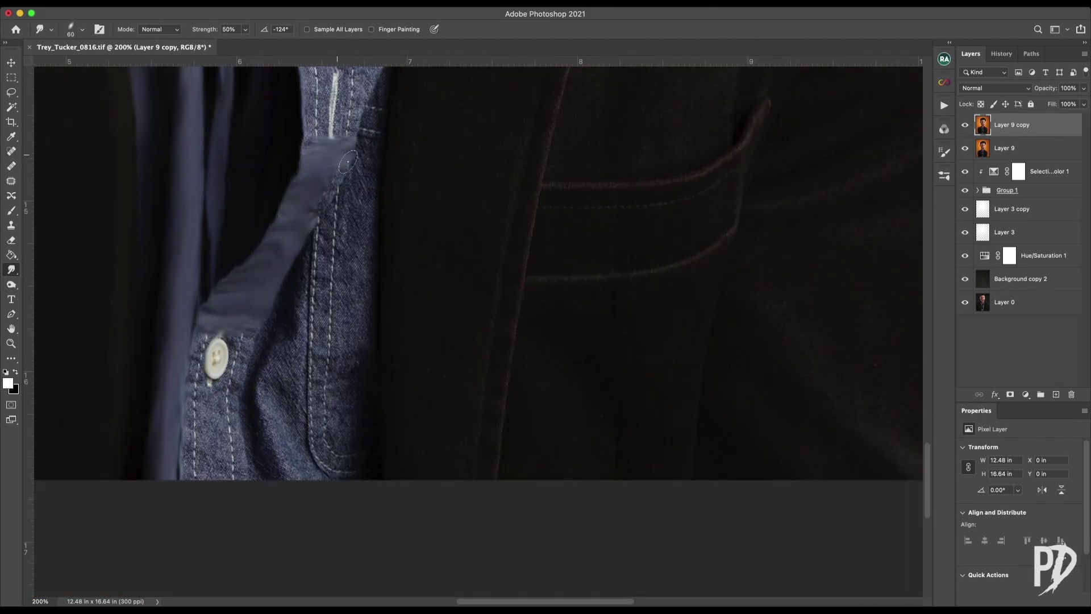
left_click_drag(214, 375, 223, 337)
scroll(256, 341, "up", 7)
left_click_drag(290, 386, 310, 227)
left_click_drag(318, 307, 313, 432)
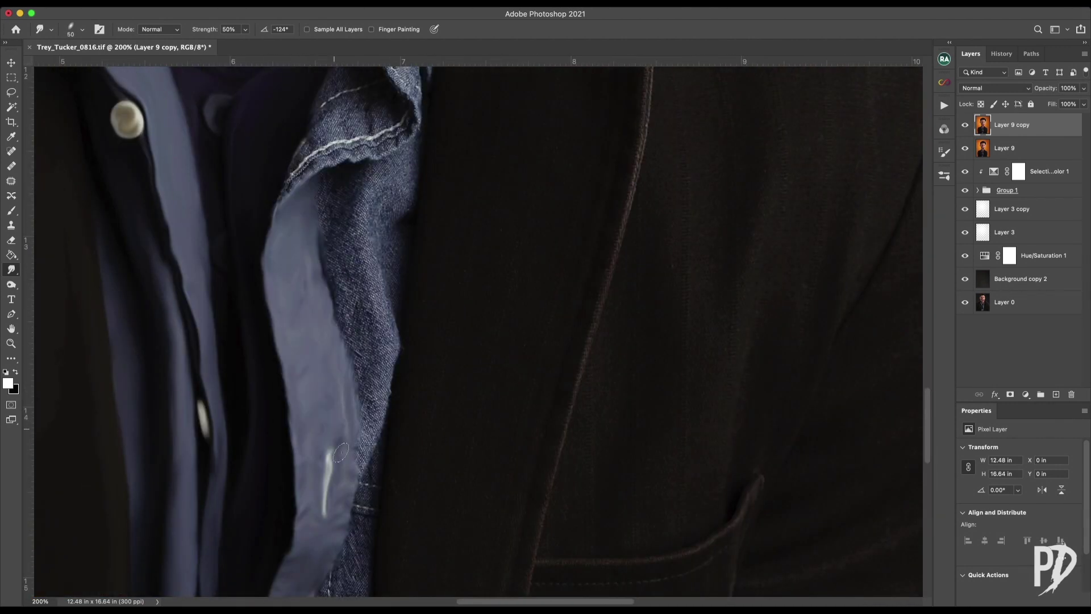
Smudge the lower denim shirt front and pocket on his left side into smooth folds
scroll(313, 369, "down", 3)
left_click_drag(364, 284, 352, 330)
scroll(285, 387, "down", 5)
key("bracketleft")
key("bracketleft")
left_click_drag(284, 387, 341, 506)
left_click_drag(353, 256, 344, 420)
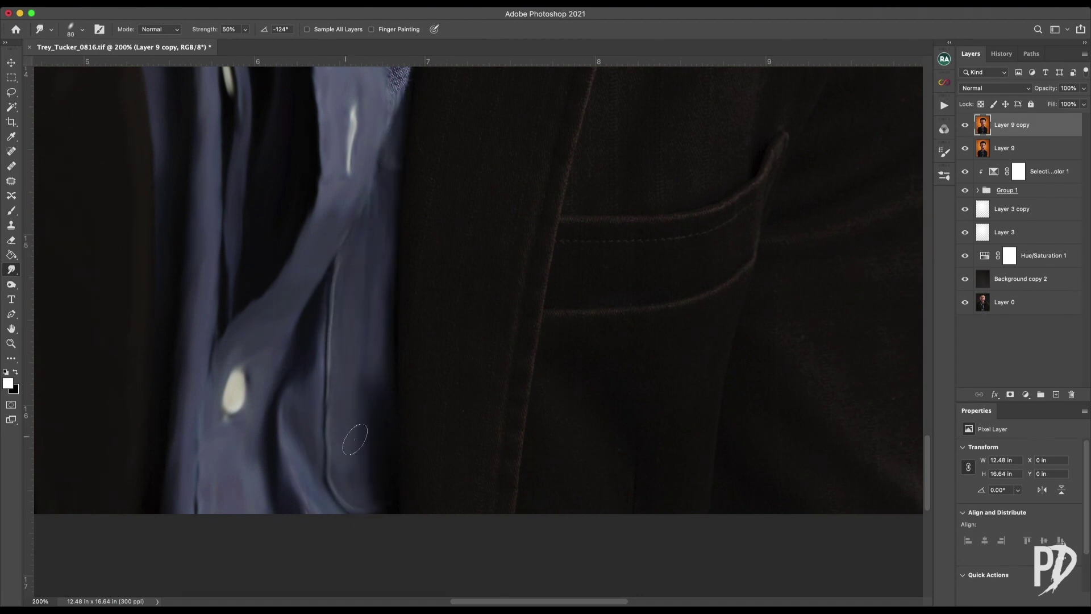
Smooth the upper denim folds and shirt collar on his left side with a smaller Smudge brush
scroll(358, 381, "up", 6)
scroll(358, 380, "right", 2)
key("bracketleft")
key("bracketleft")
left_click_drag(307, 227, 324, 392)
scroll(324, 341, "up", 4)
left_click_drag(319, 256, 272, 324)
left_click_drag(369, 261, 312, 284)
left_click_drag(355, 134, 391, 267)
mouse_move(363, 85)
left_mouse_down()
mouse_move(406, 207)
mouse_move(331, 292)
mouse_move(331, 341)
left_mouse_up()
Smudge the jacket lapel and its edge on his left side smooth with a 90 px brush
key("bracketright")
key("bracketright")
key("bracketright")
mouse_move(490, 441)
left_mouse_down()
mouse_move(373, 316)
mouse_move(387, 68)
left_mouse_up()
left_click_drag(540, 324, 512, 545)
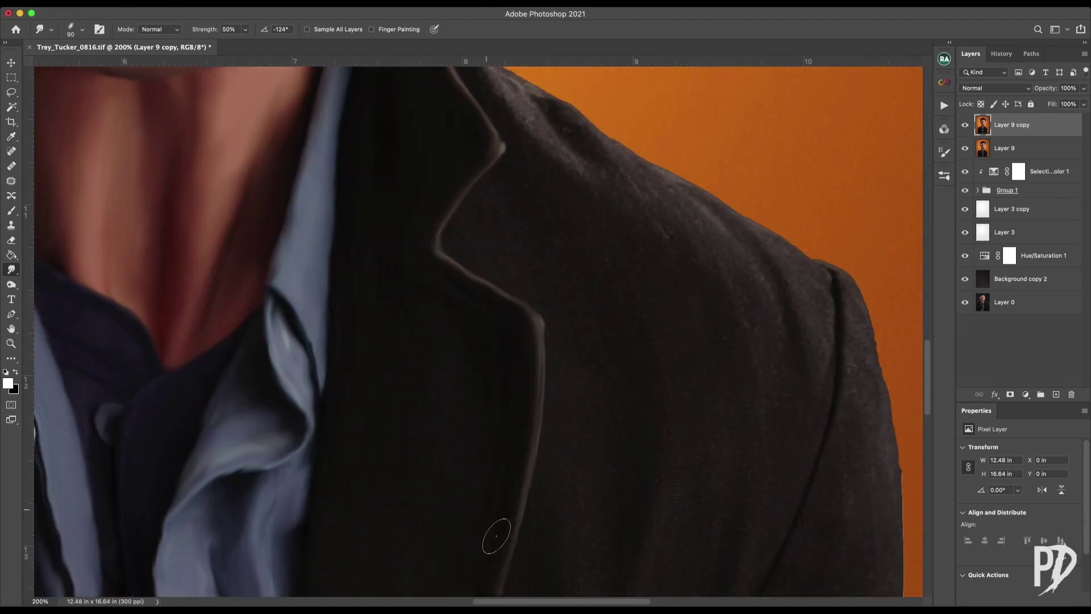
Smudge the upper lapel, jacket collar and start of the shoulder on his left side with a 60 px brush
scroll(512, 546, "down", 10)
scroll(446, 353, "up", 10)
scroll(446, 353, "right", 5)
key("bracketleft")
key("bracketleft")
key("bracketleft")
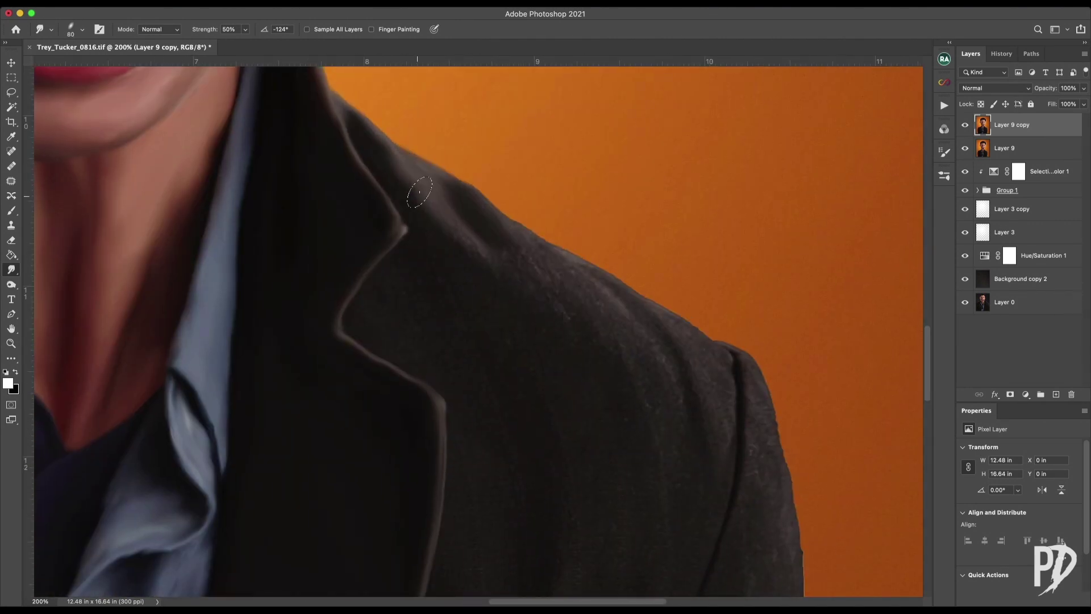
Smudge the jacket front, chest pocket and sleeve on his left side smooth, enlarging the brush to 150 px
scroll(625, 467, "down", 10)
key("bracketleft")
key("bracketleft")
scroll(449, 375, "left", 3)
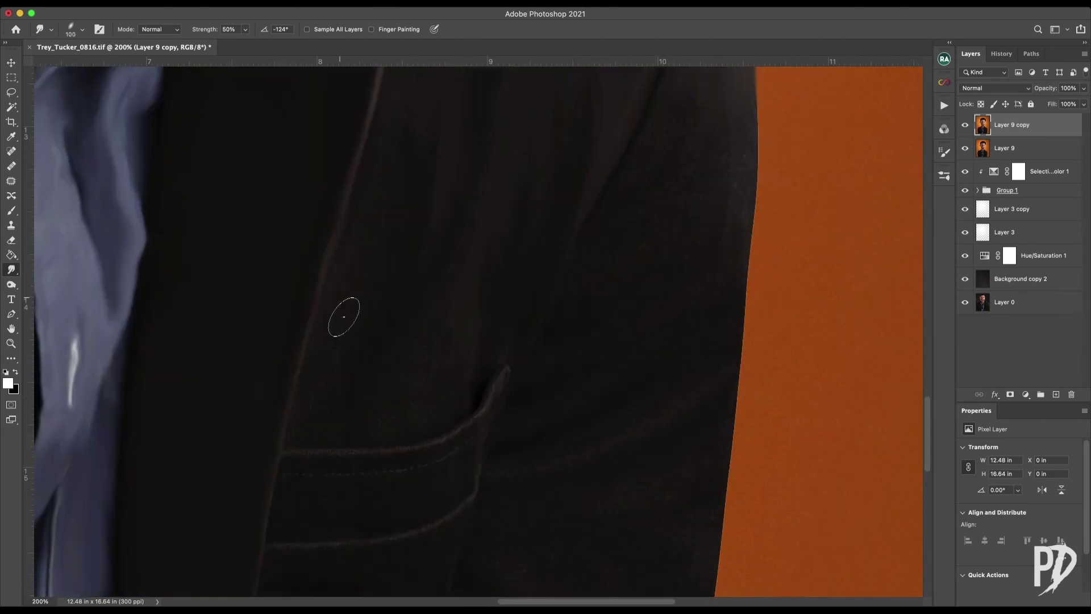
key("bracketright")
key("bracketright")
key("bracketright")
scroll(328, 391, "down", 5)
left_click_drag(686, 198, 617, 471)
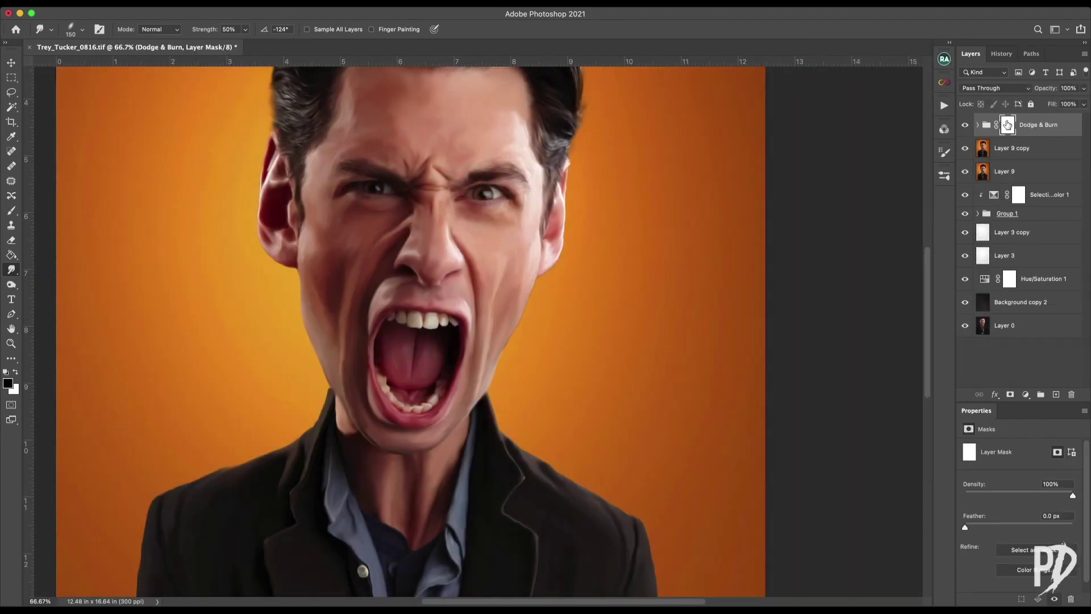
Brighten the face and neck highlights by painting white on the Dodge Curve mask in the Dodge & Burn group at 10% flow
type("5")
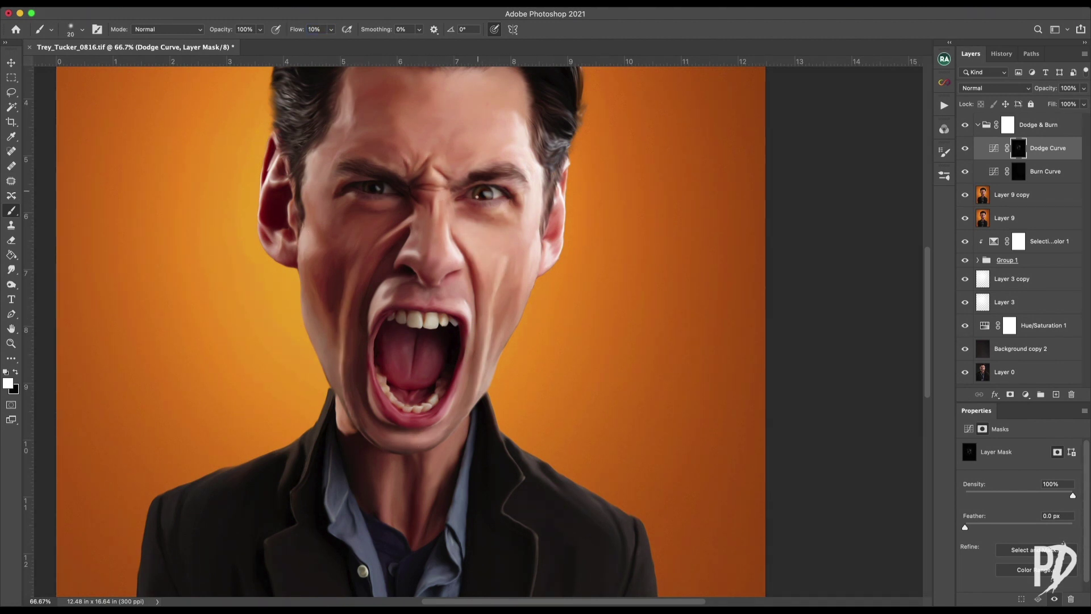
left_click_drag(389, 505, 386, 479)
left_click_drag(426, 537, 457, 435)
key("bracketleft")
key("bracketleft")
key("bracketleft")
key("bracketleft")
key("bracketleft")
key("bracketleft")
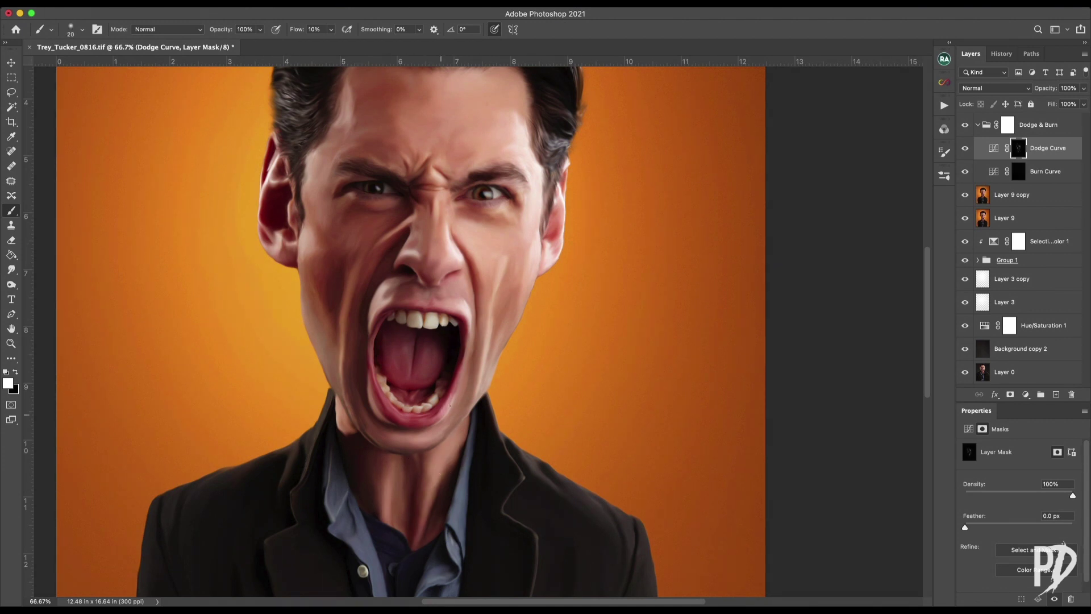
key("bracketright")
key("bracketright")
key("bracketright")
key("bracketright")
key("bracketright")
Deepen the shadows around the face and ear by painting white on the Burn Curve mask at 10% flow
left_click(1019, 172)
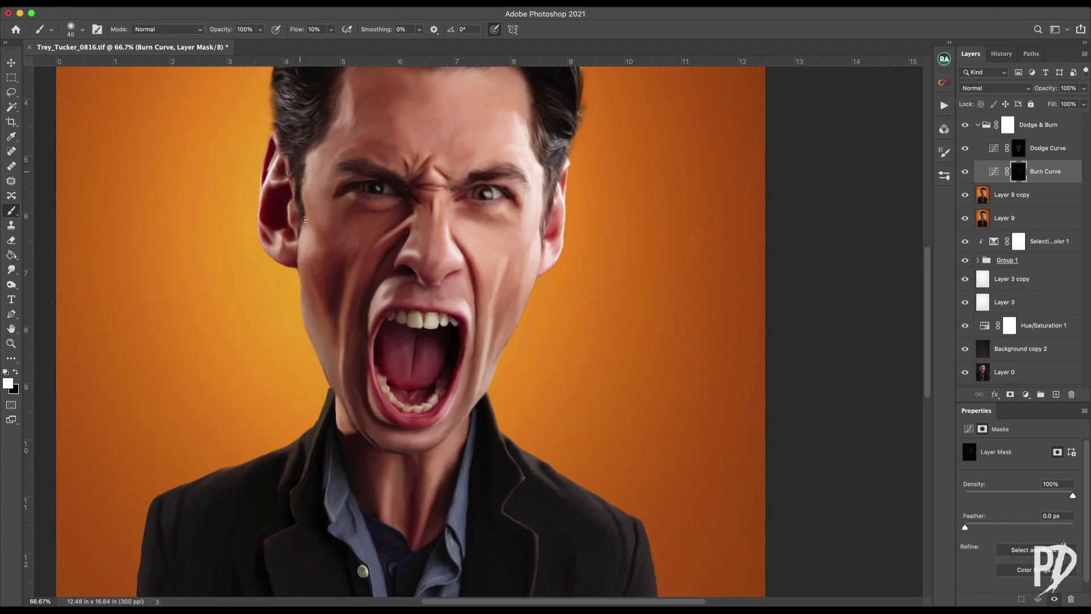
scroll(278, 174, "up", 1)
key("bracketright")
key("bracketright")
key("bracketright")
key("bracketright")
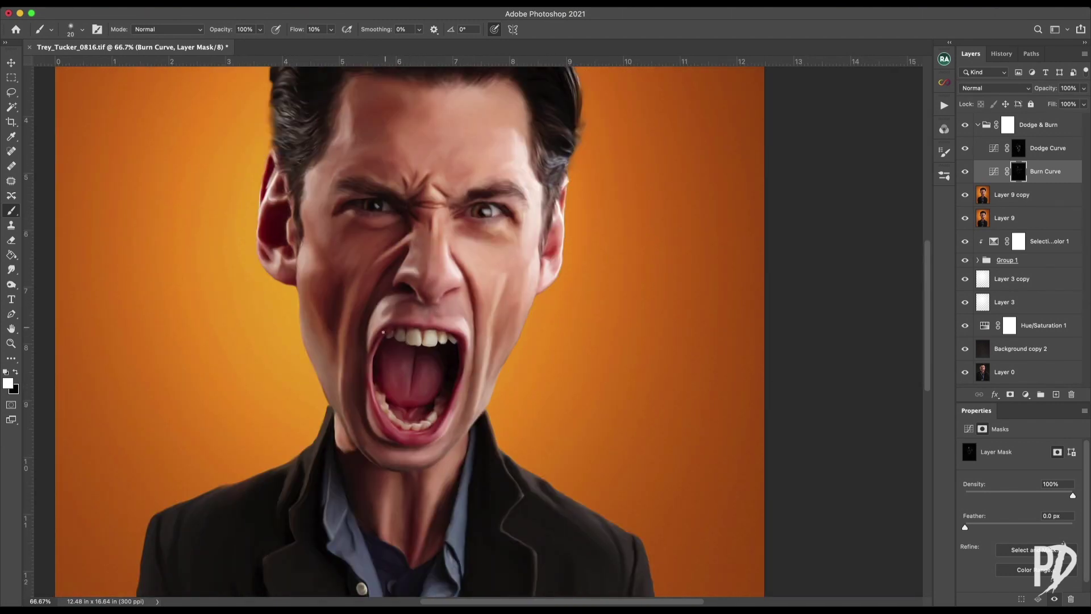
Refine the forehead and cheek highlights on the Dodge Curve mask, then collapse the Dodge & Burn group
key("alt+bracketright")
key("bracketright")
key("bracketright")
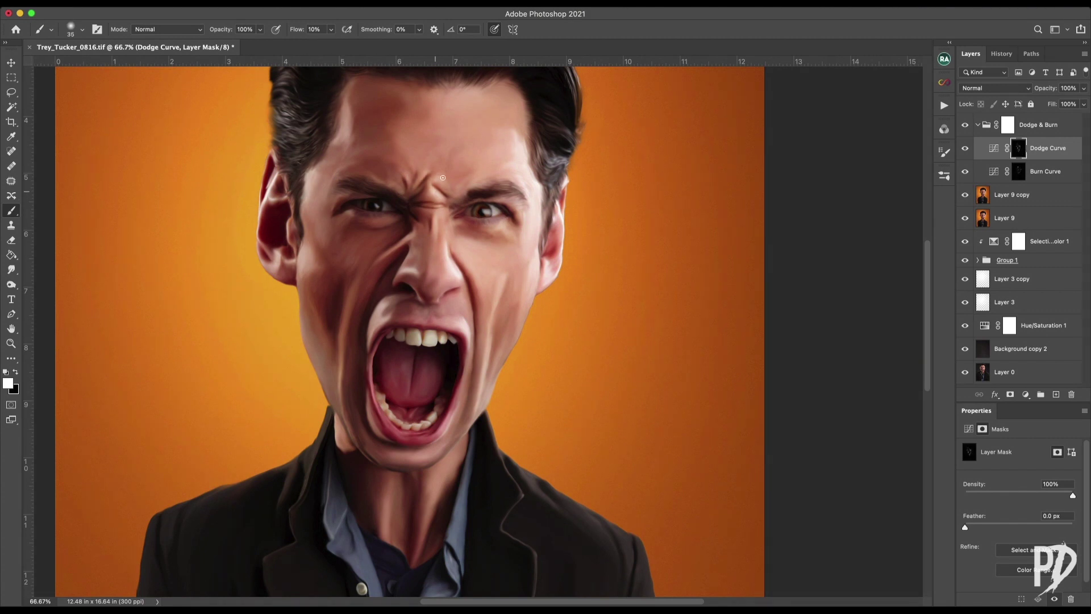
key("alt+bracketleft")
key("alt+bracketright")
key("bracketright")
key("bracketright")
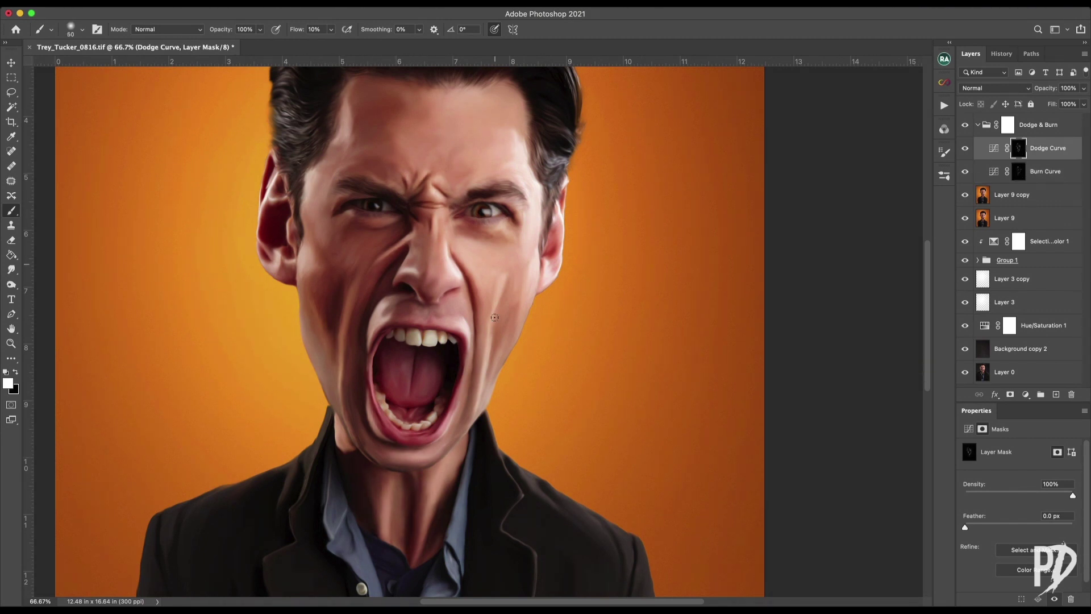
left_click(977, 125)
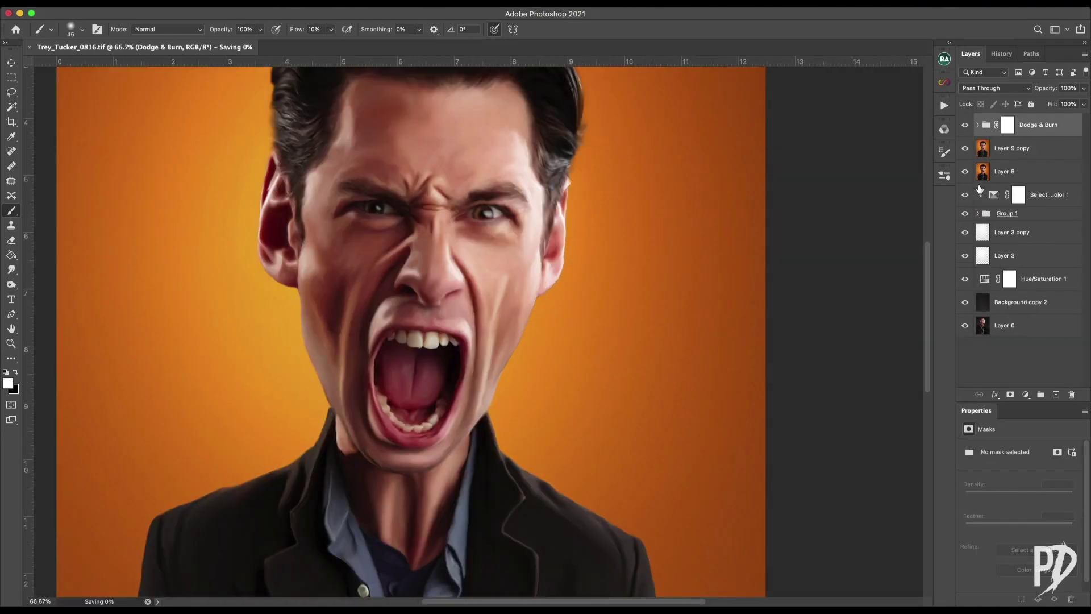
Stamp all visible layers into a new top layer and apply Smart Sharpen with amount 404%, radius 7 px, removing Lens Blur
key("super+alt+shift+e")
left_click(265, 5)
mouse_move(335, 203)
left_click(455, 248)
left_click_drag(206, 165, 156, 382)
left_click_drag(259, 443, 244, 442)
left_click(206, 492)
left_click(208, 481)
left_click(210, 487)
left_click(203, 504)
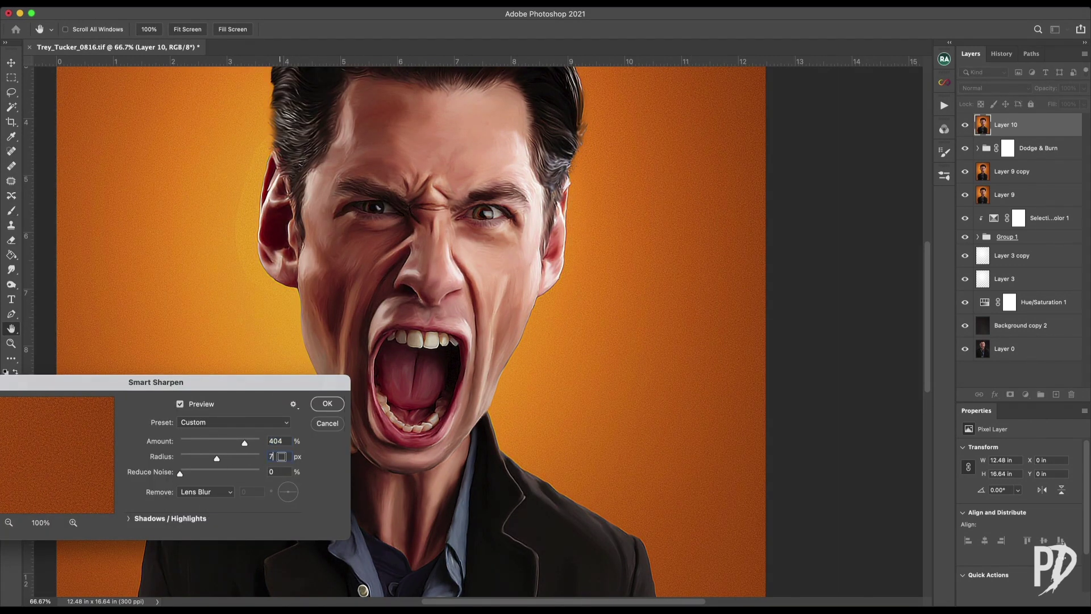
key("Return")
On a new layer set to Lighten, clone background over the dark sharpening halo along his left jaw and ear
key("b")
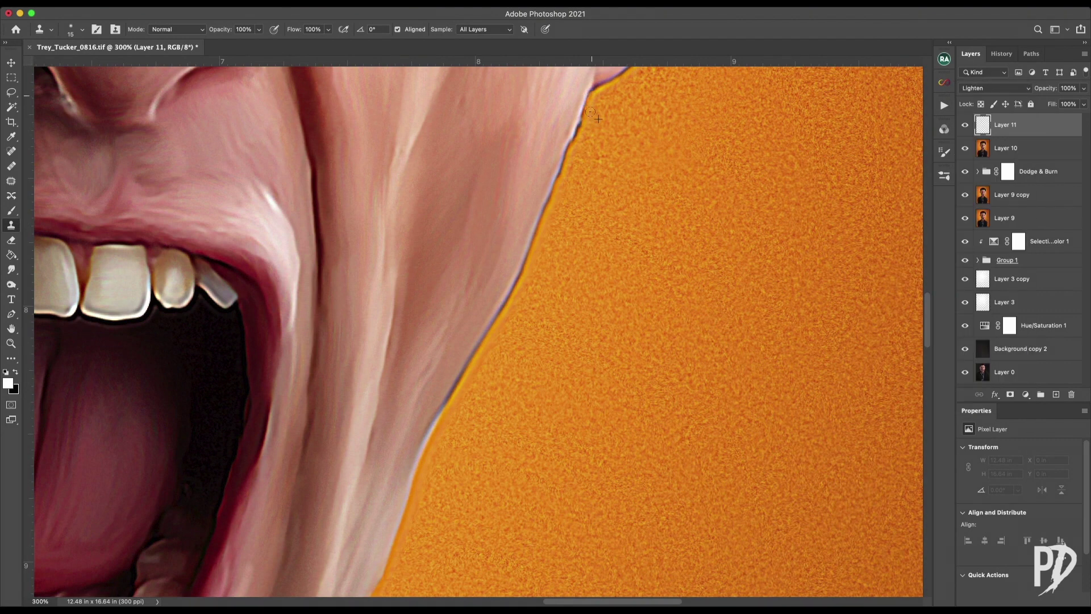
left_click_drag(589, 106, 435, 443)
left_click_drag(612, 84, 427, 406)
left_click_drag(510, 227, 477, 409)
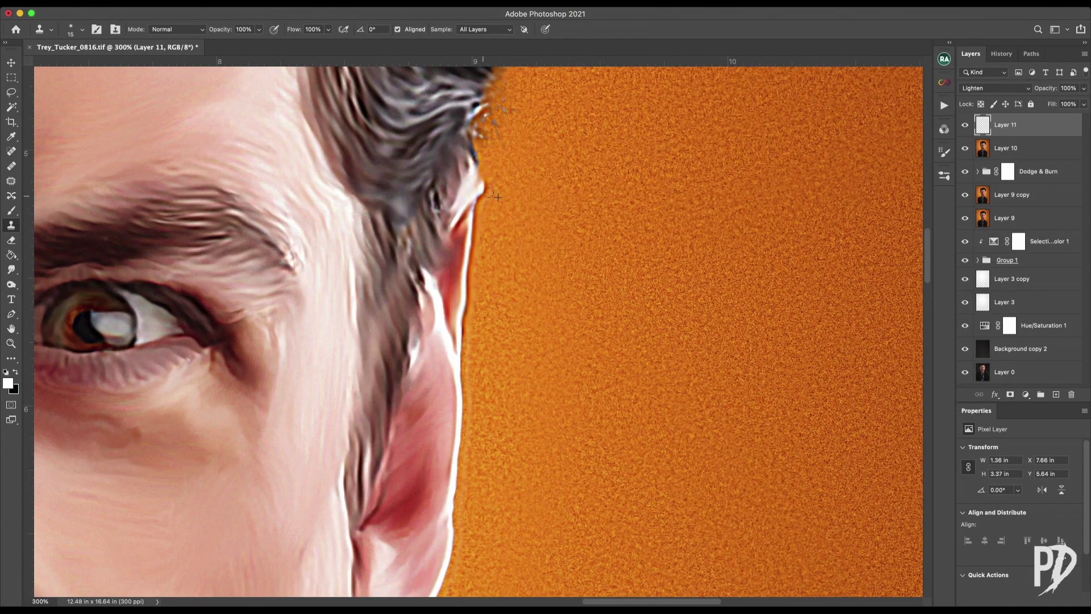
left_click_drag(493, 183, 467, 344)
Clone background over the dark halo along the ear and cheek on his right side with a 20 px Clone Stamp
left_click_drag(57, 250, 171, 226)
mouse_move(107, 78)
left_mouse_down()
mouse_move(126, 419)
mouse_move(263, 498)
mouse_move(287, 536)
left_mouse_up()
key("]")
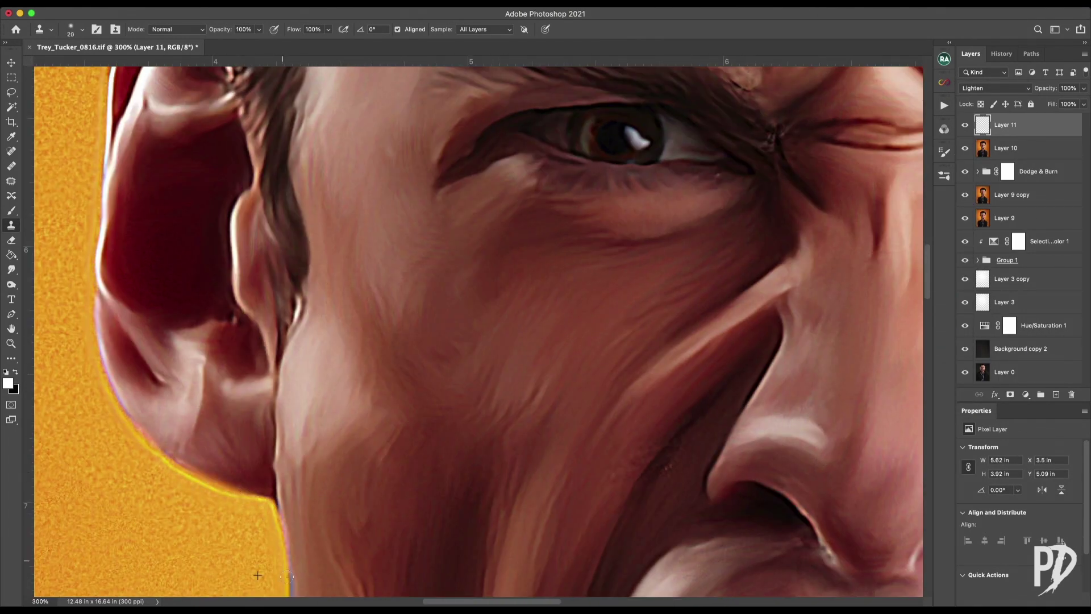
scroll(239, 307, "up", 4)
left_click_drag(191, 120, 152, 277)
scroll(170, 273, "down", 10)
left_click_drag(238, 210, 243, 287)
scroll(235, 301, "down", 10)
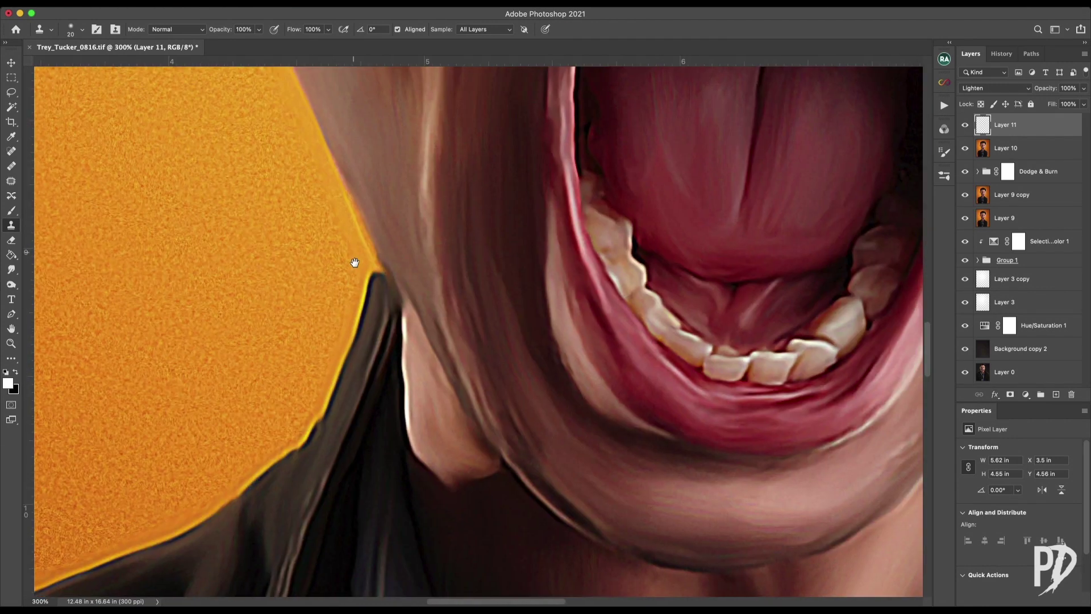
Merge the cloned layer into Layer 10 and clone away the bright halo along the collar and shoulder on his right side
key("ctrl+e")
key("bracketleft")
left_click_drag(238, 398, 574, 207)
left_click(93, 470, "alt")
mouse_move(56, 509)
left_mouse_down()
mouse_move(516, 336)
mouse_move(592, 287)
left_mouse_up()
left_click_drag(195, 397, 616, 290)
key("bracketright")
left_click_drag(494, 392, 313, 487)
Clone background over the halo down the outer sleeve edge on his right side
scroll(313, 487, "down", 10)
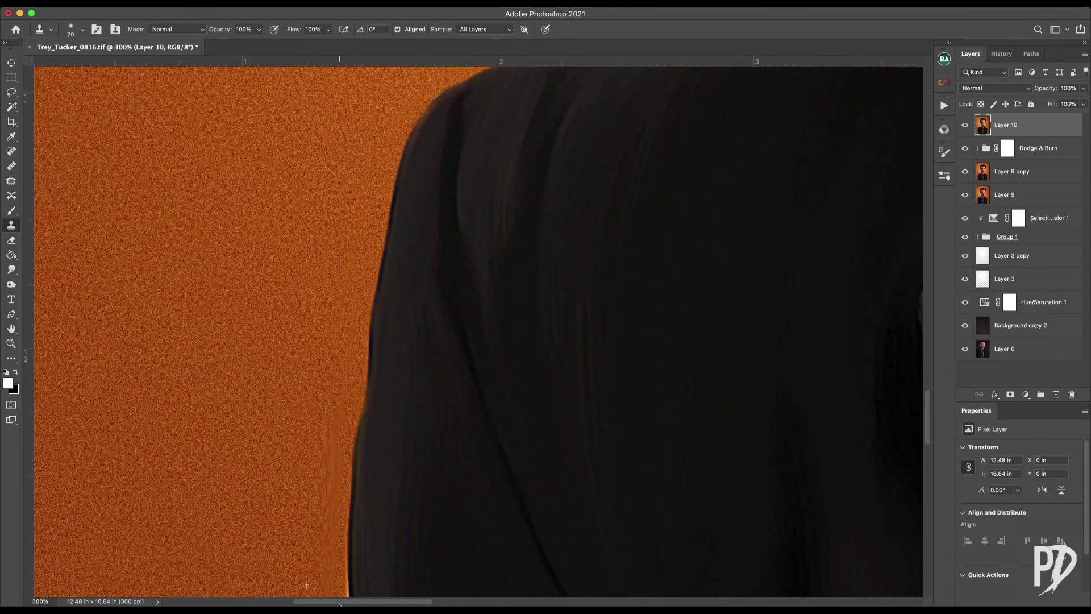
scroll(398, 540, "left", 5)
left_click_drag(425, 572, 417, 353)
left_click_drag(419, 225, 451, 592)
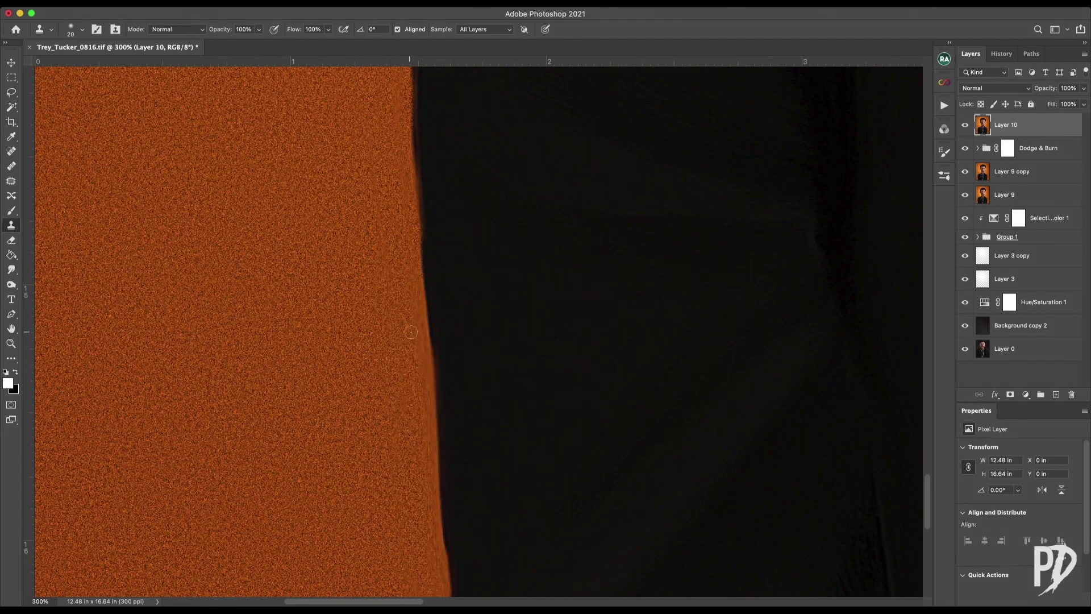
left_click_drag(386, 341, 143, 346)
Clone background over the halo down the outer sleeve edge on his left side
left_click_drag(645, 506, 684, 91)
left_click_drag(687, 287, 412, 591)
left_click(468, 129, "alt")
left_click_drag(432, 131, 415, 333)
left_click_drag(462, 161, 404, 482)
left_click_drag(390, 99, 395, 267)
Clone out the bright halo along the top of the jacket shoulder on his left side
scroll(396, 267, "up", 12)
scroll(502, 398, "left", 6)
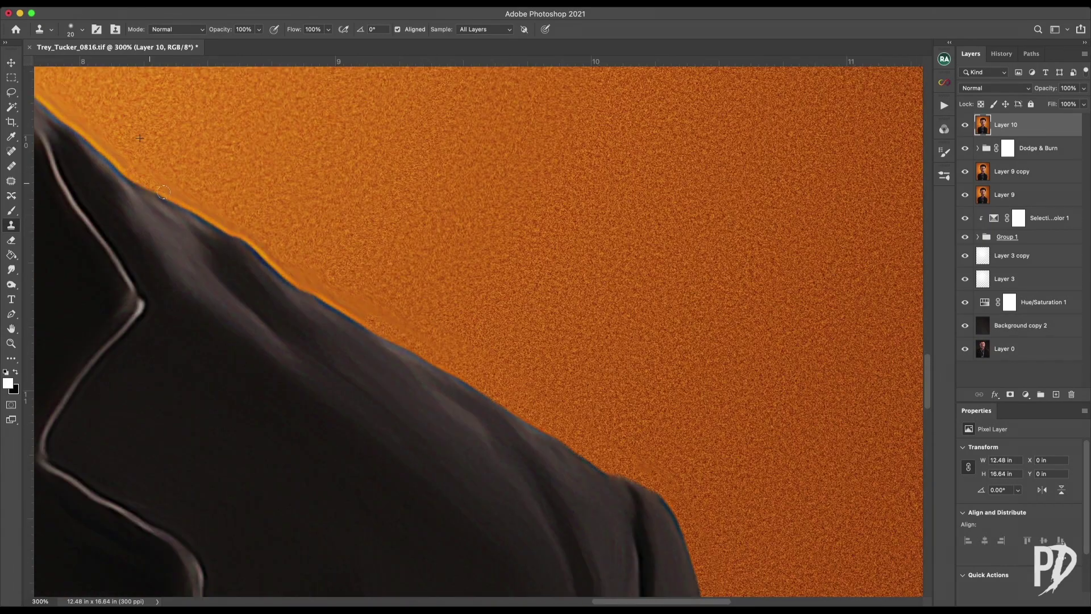
left_click_drag(164, 192, 367, 332)
left_click_drag(137, 164, 380, 358)
left_click_drag(377, 356, 336, 331)
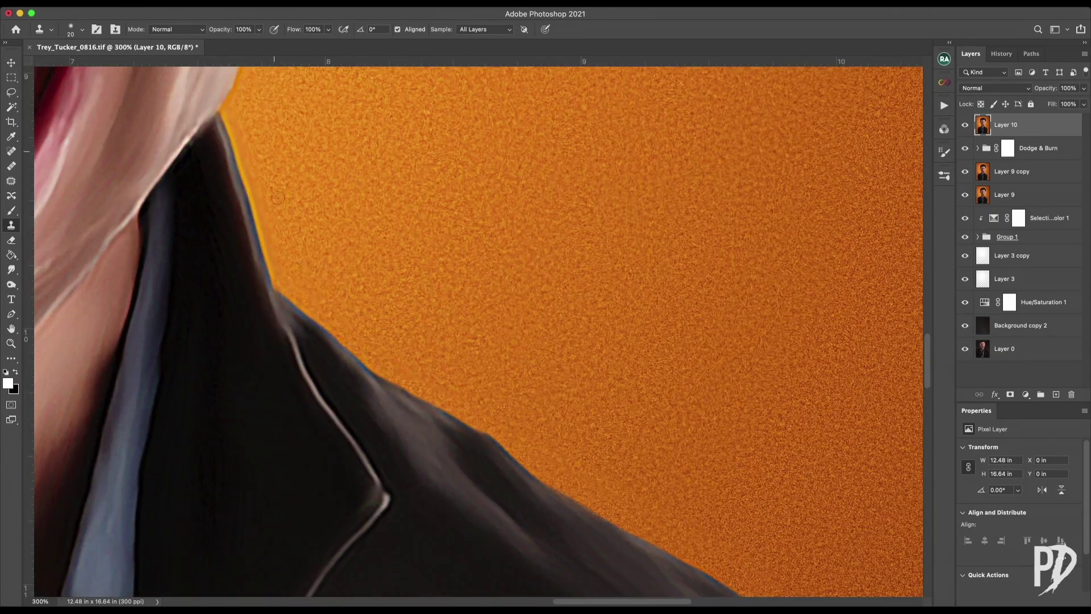
Clone background over the yellow halo along the jacket collar and jaw on his left side
left_click_drag(265, 244, 253, 204)
left_click_drag(267, 96, 255, 567)
left_click_drag(393, 170, 331, 284)
left_click_drag(439, 137, 352, 245)
left_click_drag(347, 185, 433, 114)
left_click_drag(398, 171, 301, 343)
Clone away the remaining bright halo around the head and along the cheek on his right side
left_click_drag(114, 227, 853, 341)
mouse_move(57, 188)
left_mouse_down()
mouse_move(519, 324)
mouse_move(639, 455)
left_mouse_up()
left_click_drag(319, 417, 336, 84)
scroll(475, 368, "down", 5)
scroll(470, 415, "right", 5)
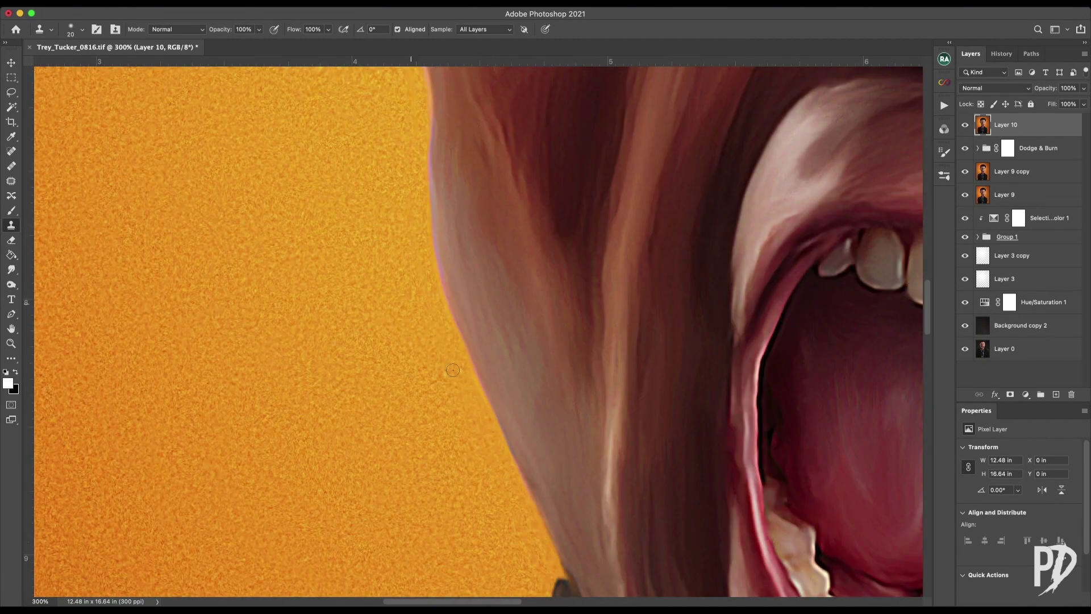
Soften the oversharpened hair on his left side on Layer 10 with a 150 px Eraser at 14% flow
key("super+0")
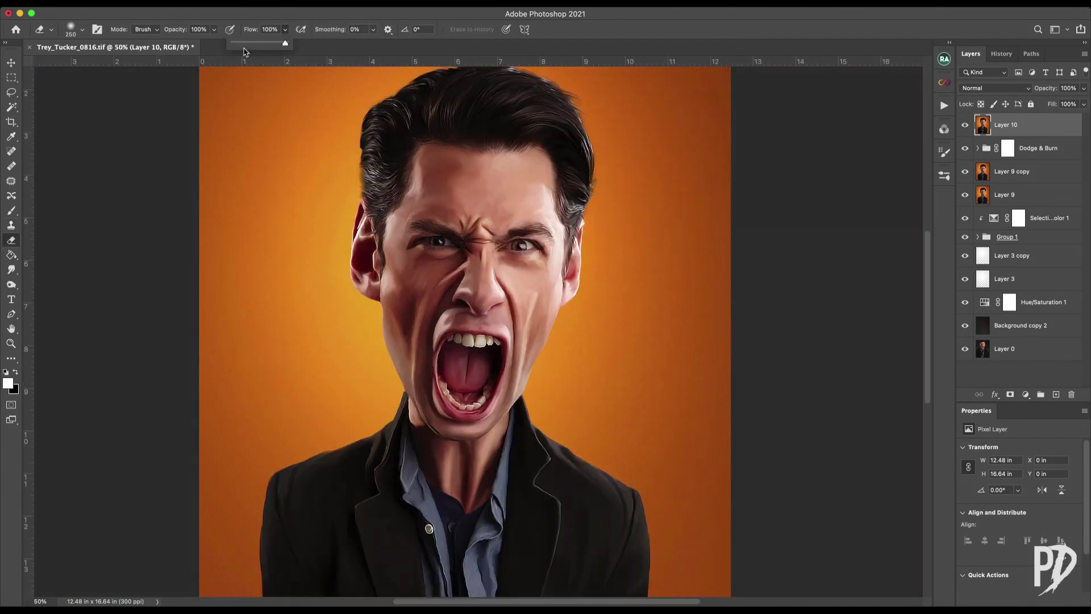
left_click(238, 43)
key("[")
left_click_drag(585, 147, 585, 209)
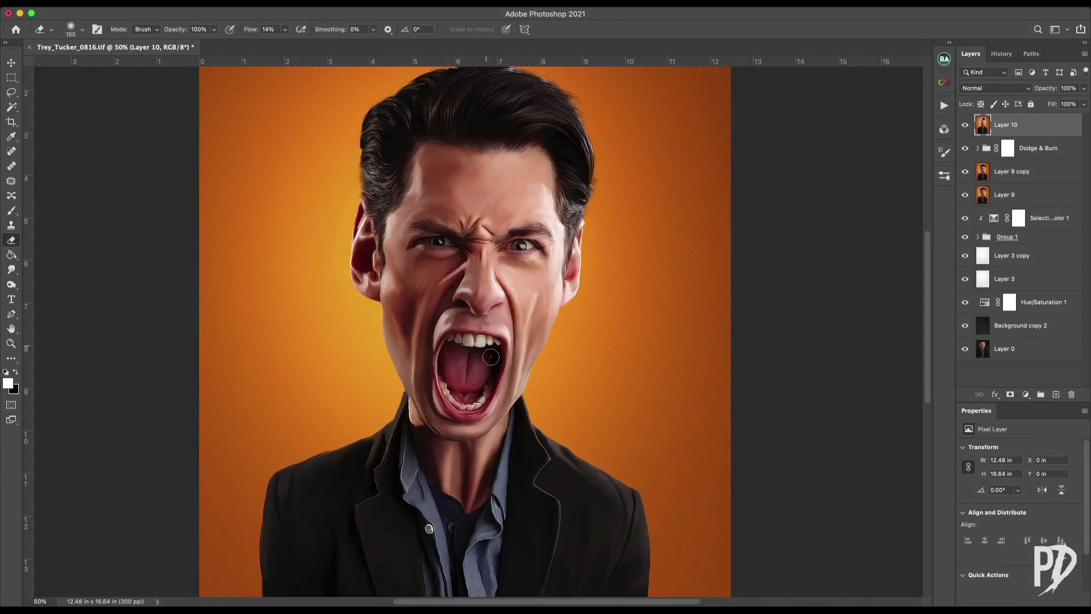
Erase the sharpened background around the figure on Layer 10 with a 400 px Eraser at 100% flow
scroll(478, 430, "down", 5)
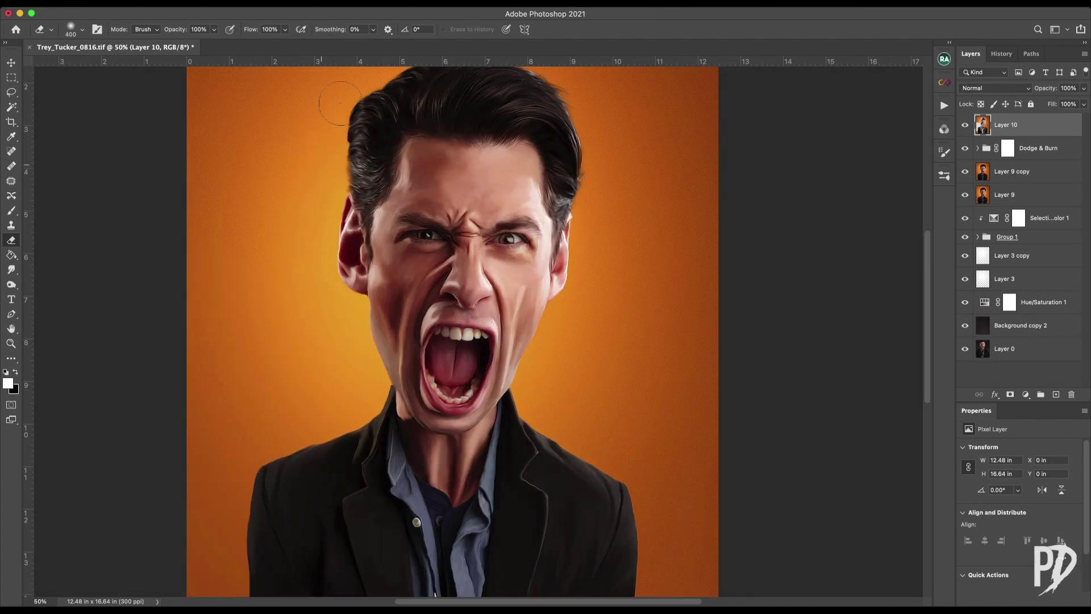
scroll(512, 121, "up", 2)
scroll(600, 209, "down", 8)
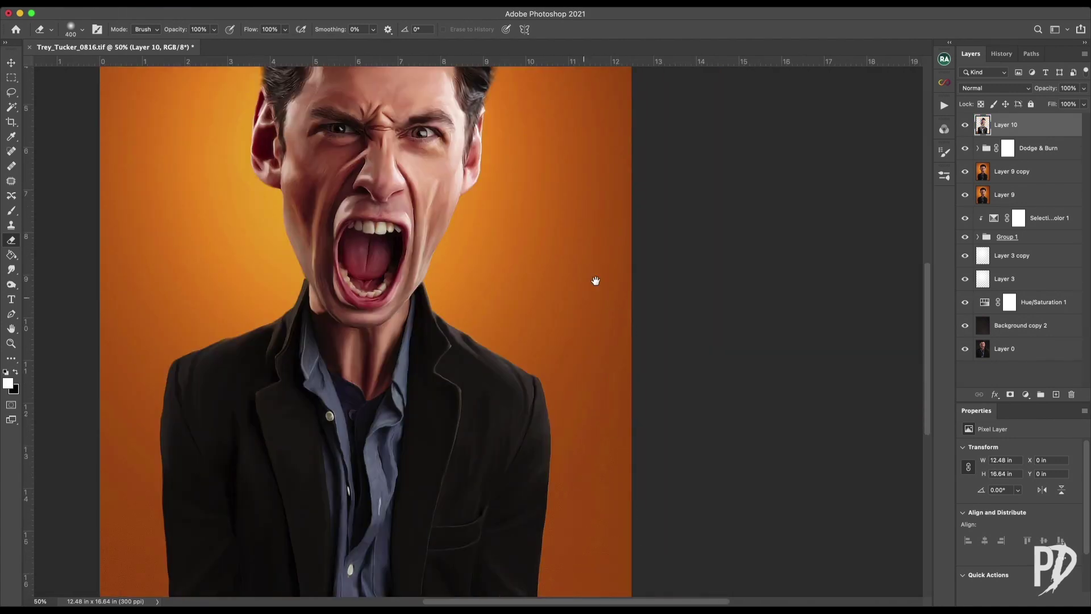
Save the document and duplicate the Dodge & Burn group above Layer 10
key("super+minus")
key("super+s")
left_click_drag(1049, 151, 1018, 115)
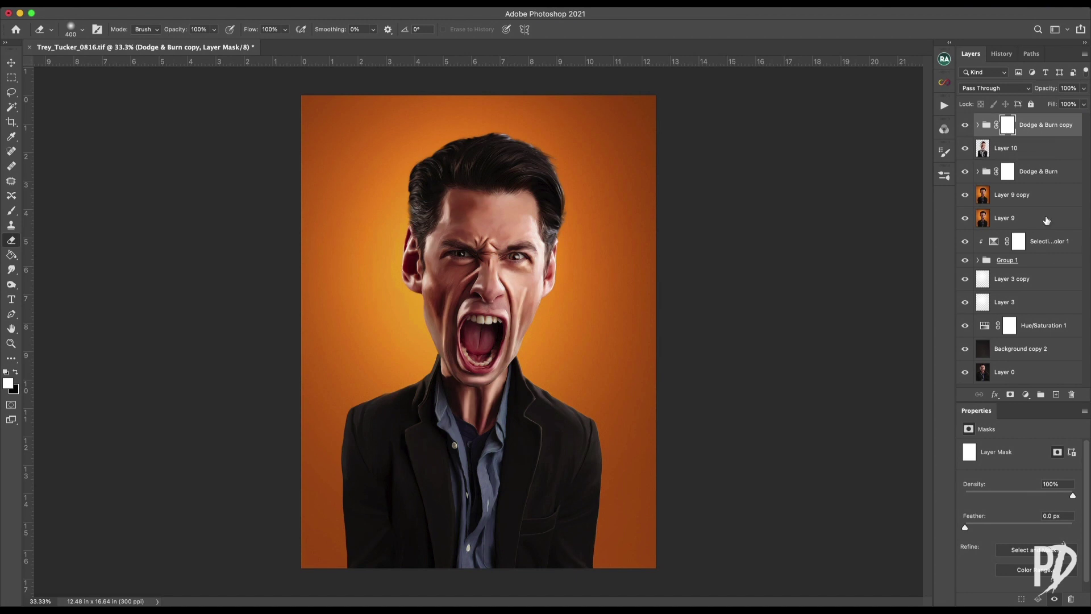
Lower the Dodge & Burn copy group's opacity to 40% and save the document
left_click(977, 124)
left_click(1084, 88)
left_click_drag(1082, 105, 1051, 105)
left_click(977, 124)
key("super+s")
Duplicate Layer 9, place the copy at the top of the layer stack with the other layers visible, and give it a black layer mask
key("super+plus")
key("super+plus")
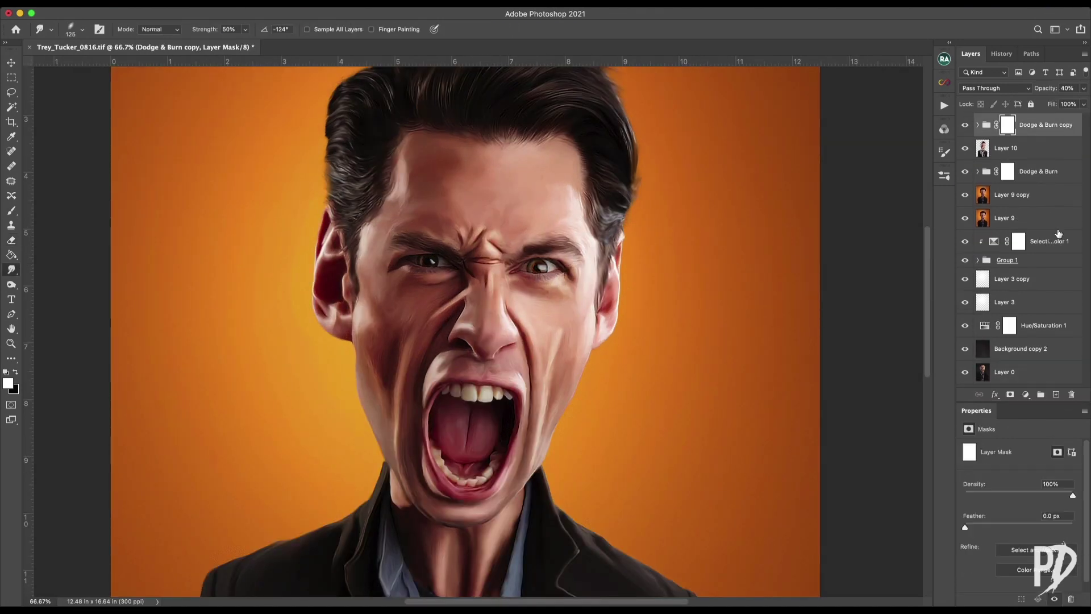
left_click_drag(965, 125, 965, 194)
left_click(988, 221)
left_click(262, 5)
left_click_drag(1029, 217, 1057, 394)
left_click(262, 5)
mouse_move(287, 217)
left_click(455, 264)
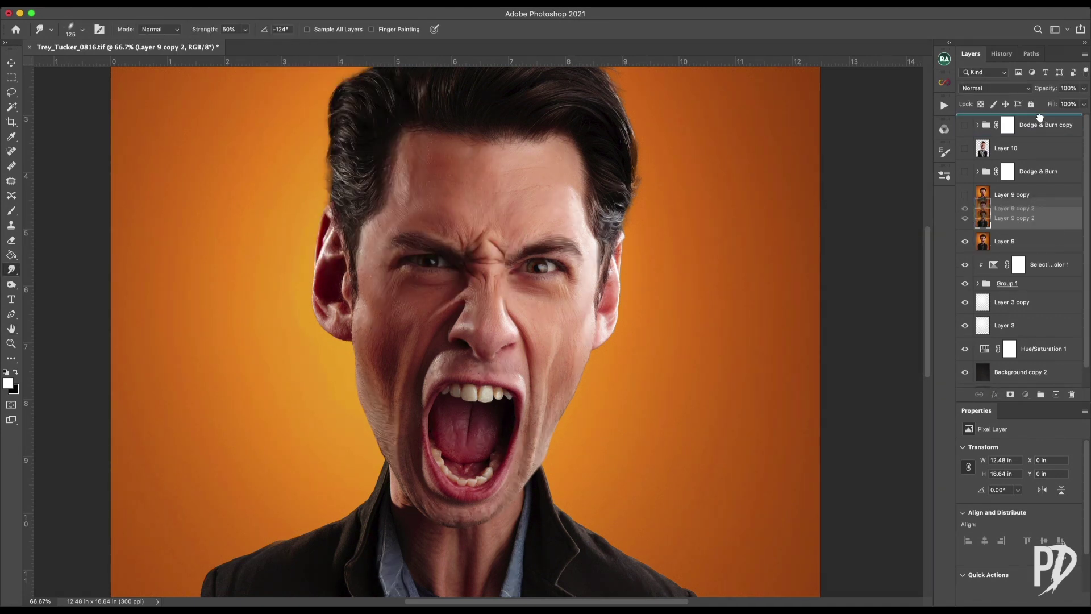
left_click(1010, 393)
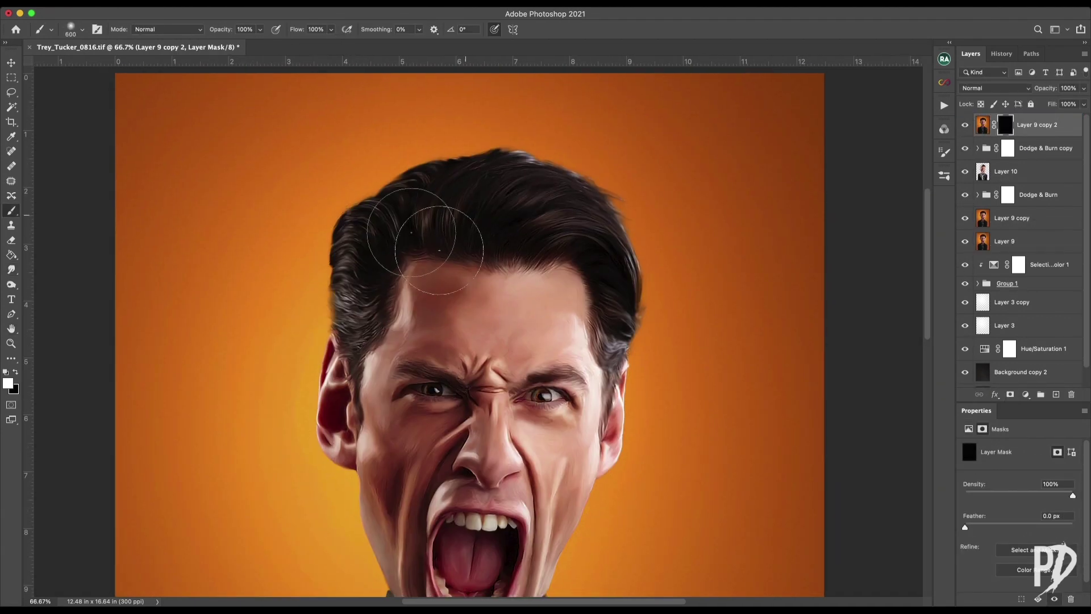
Paint white on the Layer 9 copy 2 mask with a 600 px brush at 100% flow to reveal the softer hair
mouse_move(353, 375)
left_mouse_down()
mouse_move(463, 212)
mouse_move(609, 204)
mouse_move(624, 371)
mouse_move(624, 330)
left_mouse_up()
key("[")
key("[")
key("[")
key("[")
Blend the revealed hair by painting black on the mask along its edges with a 300 px brush at 30% flow
key("x")
key("bracketright")
key("bracketright")
key("bracketright")
key("bracketright")
key("bracketright")
key("shift+3")
key("bracketright")
key("bracketright")
key("bracketright")
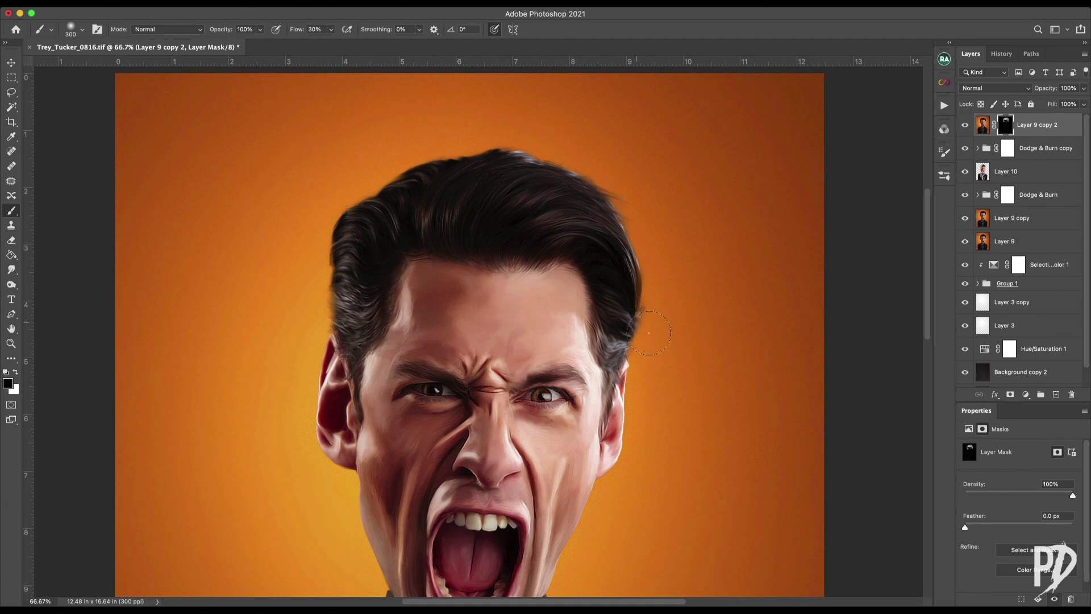
Stamp all visible layers into a new top layer and smudge the skin around the nose and shaded cheek at 50% strength
key("ctrl+alt+shift+e")
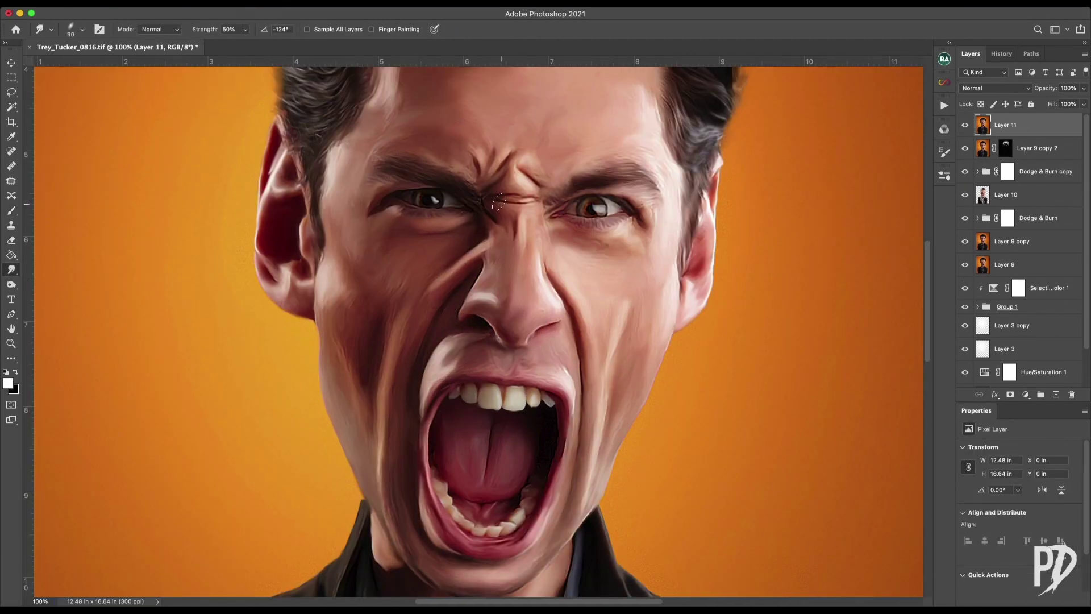
mouse_move(490, 324)
left_mouse_down()
mouse_move(511, 342)
mouse_move(431, 394)
left_mouse_up()
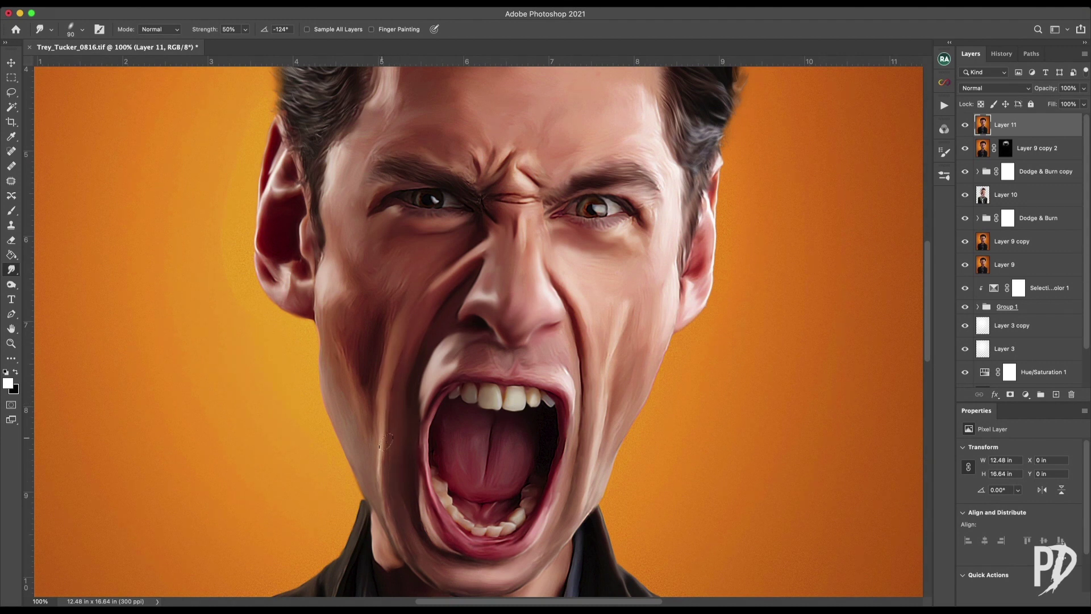
key("bracketright")
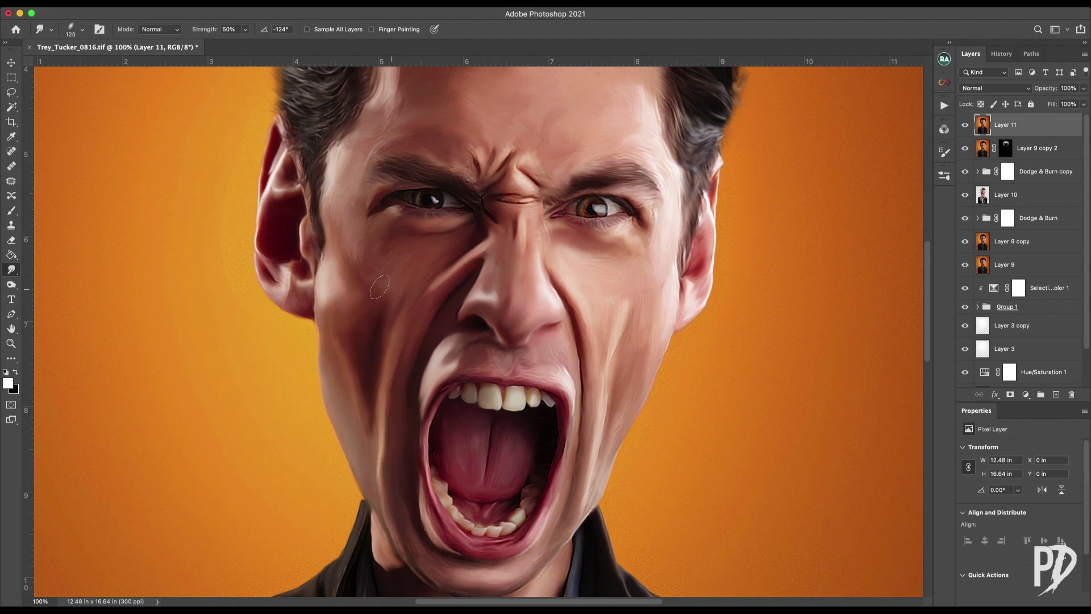
Smudge the brighter cheek, its deep fold and the jawline smooth on Layer 11 with a brush of about 90 px
left_click_drag(611, 362, 577, 506)
key("bracketleft")
key("bracketleft")
left_click_drag(588, 405, 574, 294)
key("bracketright")
left_click_drag(568, 374, 541, 550)
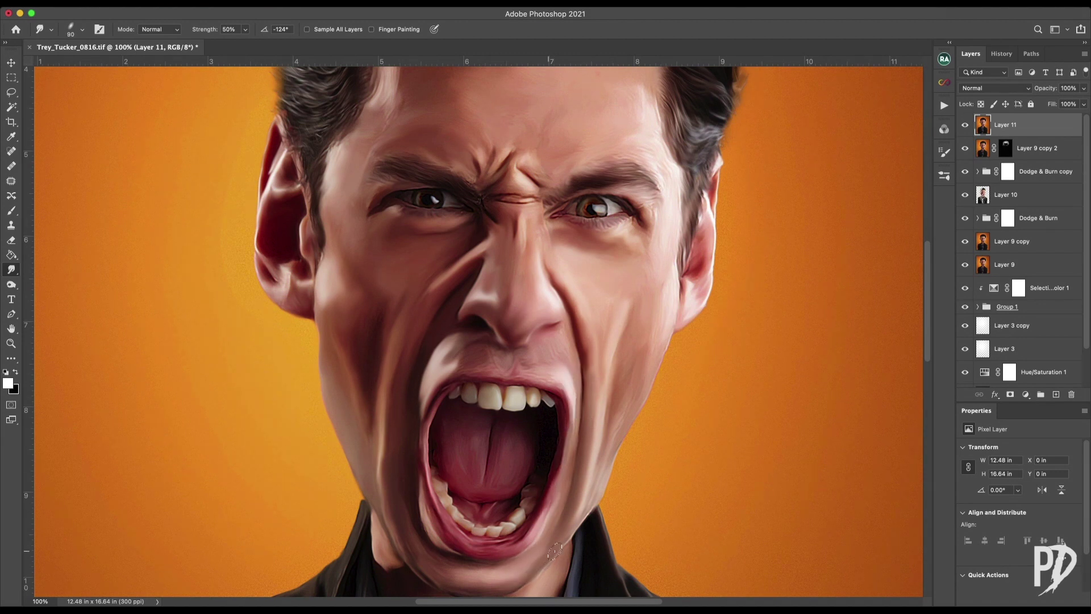
key("bracketleft")
key("bracketleft")
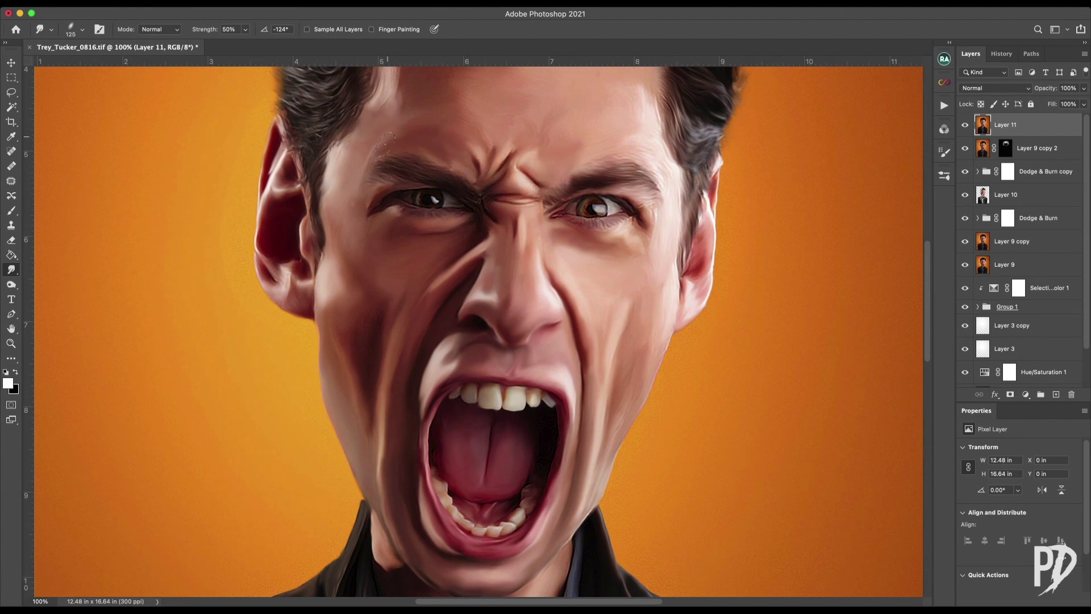
Smudge the forehead skin smooth up to the hairline with a 175 px brush at 50% strength
scroll(385, 145, "up", 5)
key("bracketright")
key("bracketright")
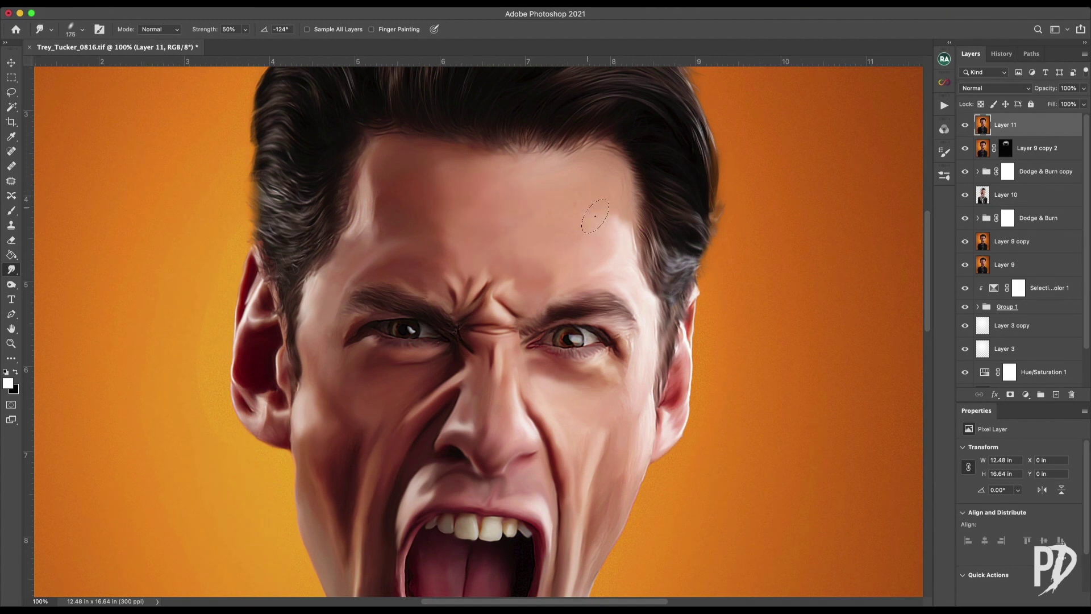
Refine the creases on both cheeks with small Smudge strokes, using 60 to 90 px brushes
scroll(554, 232, "down", 5)
key("bracketleft")
key("bracketleft")
key("bracketleft")
key("bracketleft")
key("bracketleft")
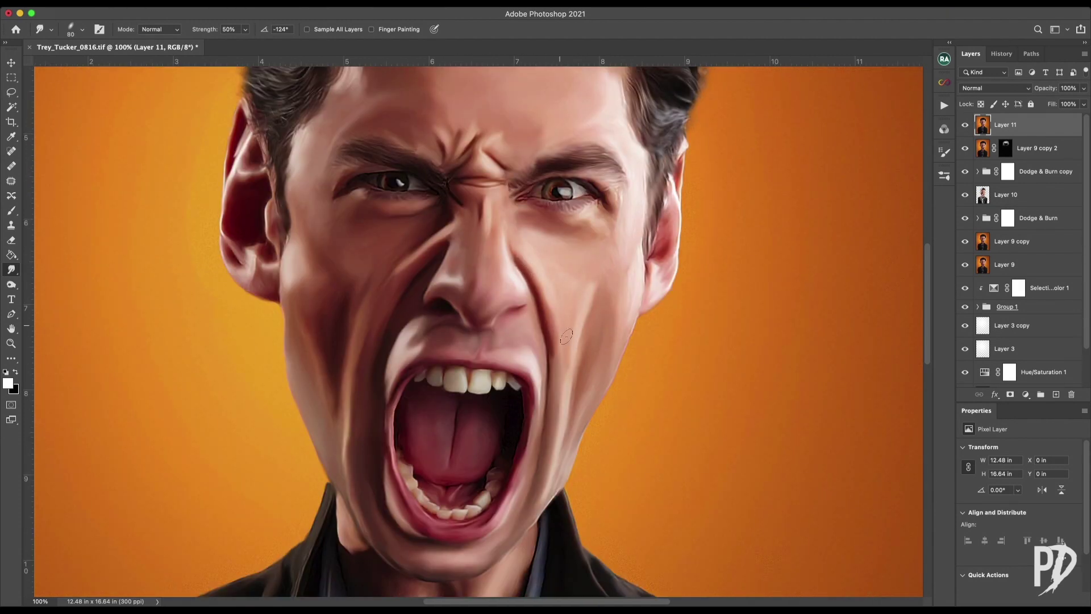
key("bracketright")
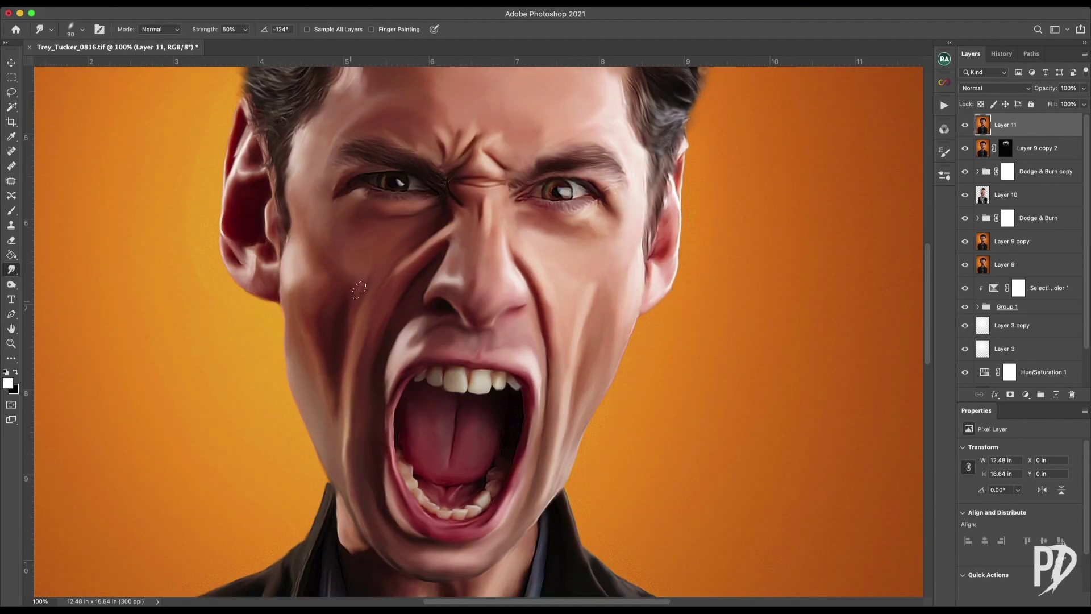
Smudge the chin, jaw and neck area smooth with a 125 px brush at 50% strength
scroll(336, 327, "down", 7)
key("bracketright")
left_click_drag(494, 487, 540, 367)
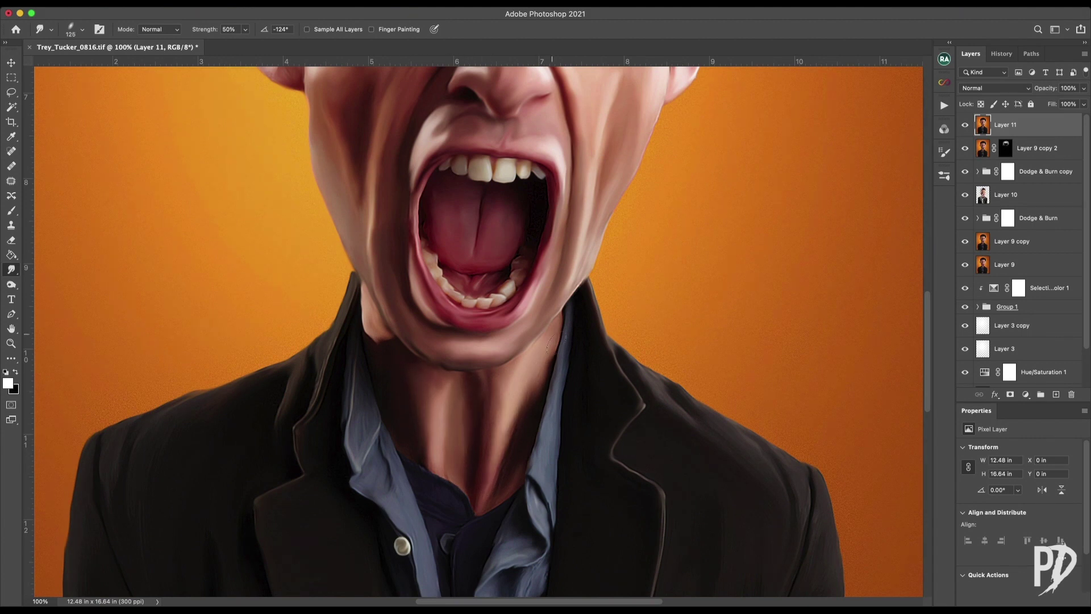
key("bracketleft")
Set up the Clone Stamp with an 80 px brush at 22% flow for touching up Layer 11, and save the document
key("super+minus")
key("super+minus")
key("super+minus")
key("super+minus")
key("super+plus")
key("super+plus")
key("super+plus")
key("s")
left_click_drag(328, 29, 286, 45)
key("bracketright")
key("bracketright")
key("bracketright")
key("bracketright")
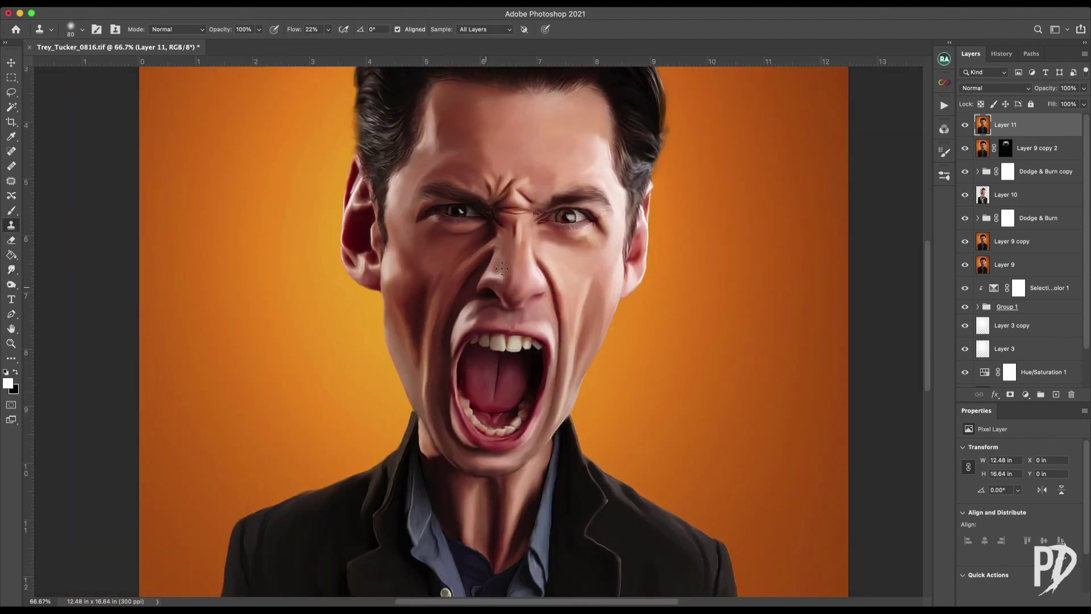
key("super+minus")
key("super+minus")
key("super+s")
Reshape the head and body in Liquify with the Push Left tool at size 2000, pressure 40 and density 50
key("shift+super+x")
left_click_drag(419, 312, 358, 392)
mouse_move(411, 239)
left_mouse_down()
mouse_move(419, 178)
mouse_move(476, 183)
left_mouse_up()
key("bracketleft")
key("bracketleft")
key("bracketleft")
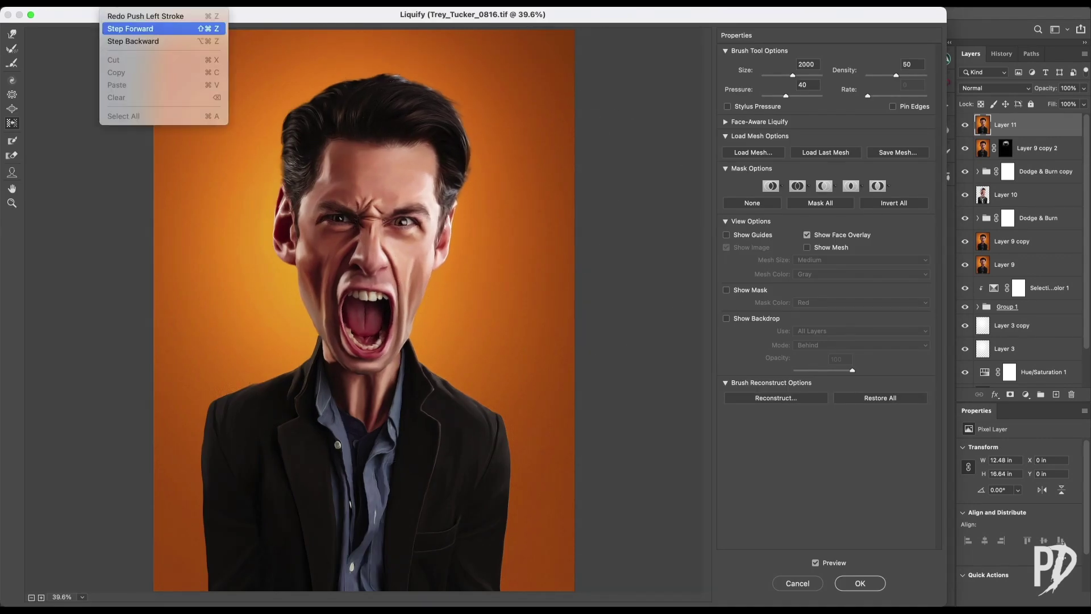
left_click_drag(494, 239, 489, 165)
mouse_move(385, 377)
left_mouse_down()
mouse_move(379, 359)
mouse_move(441, 527)
left_mouse_up()
left_click_drag(358, 148, 339, 118)
Step back and forth through the Liquify strokes to compare them, apply the Liquify result and save the document
key("super+z")
key("bracketleft")
key("super+z")
key("super+z")
key("super+z")
left_click(874, 586)
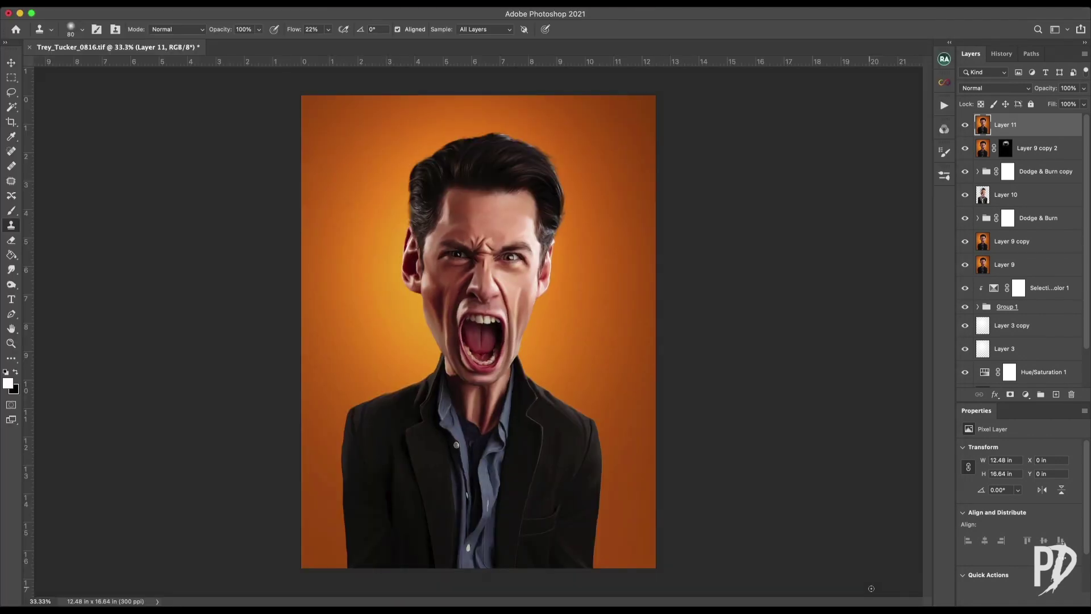
key("super+s")
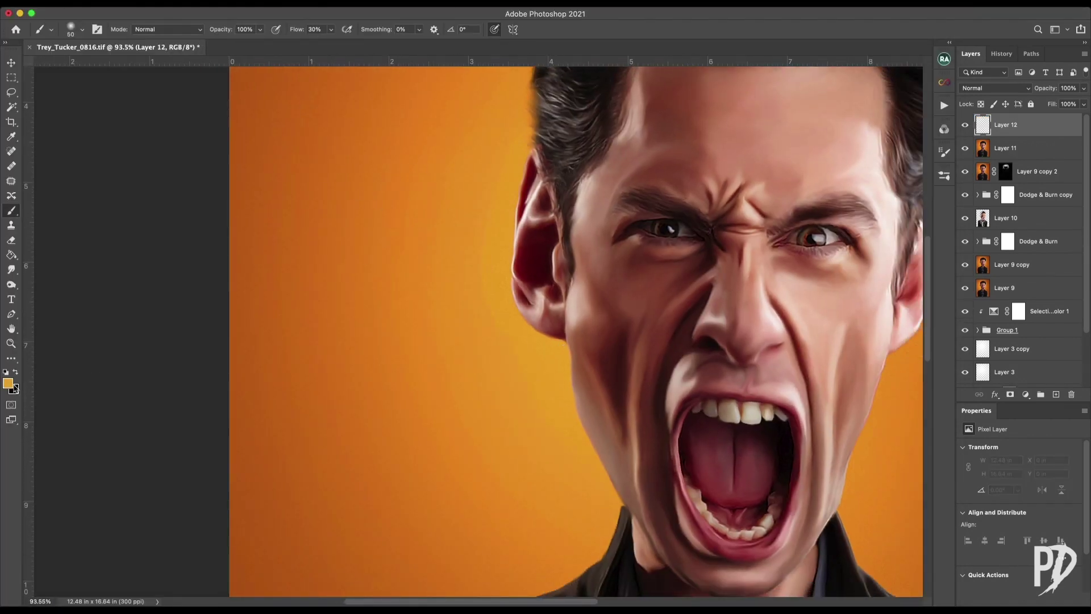
Paint sampled-orange rim highlights along the nose, mouth and ear edges on Layer 12 with a small brush at 100% flow
left_click_drag(205, 354, 410, 303)
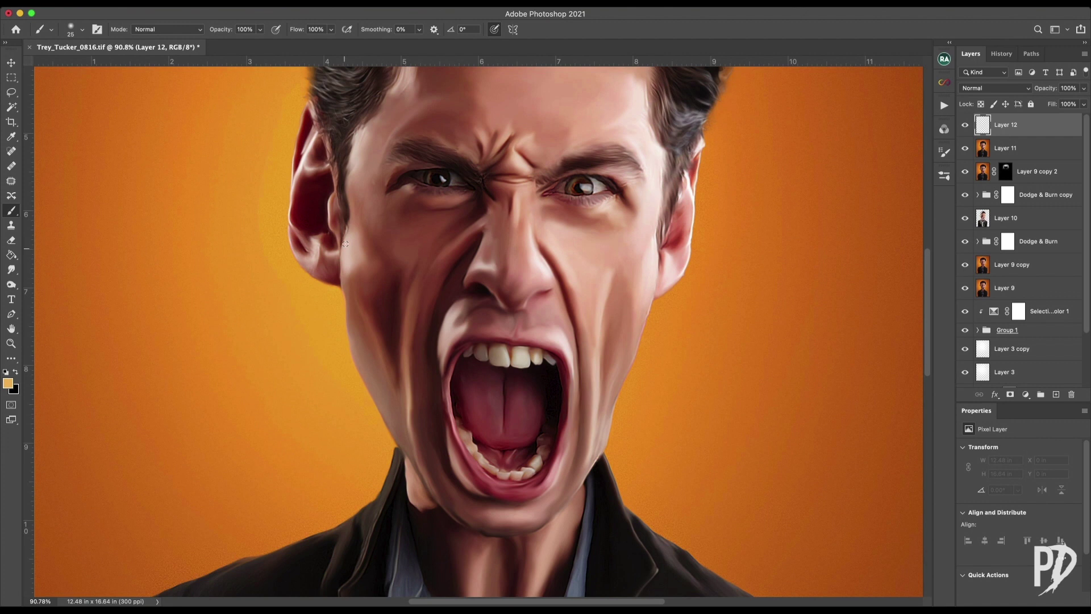
mouse_move(341, 245)
left_mouse_down()
mouse_move(366, 389)
mouse_move(403, 452)
left_mouse_up()
left_click_drag(442, 338, 489, 492)
key("bracketright")
left_click_drag(316, 135, 291, 222)
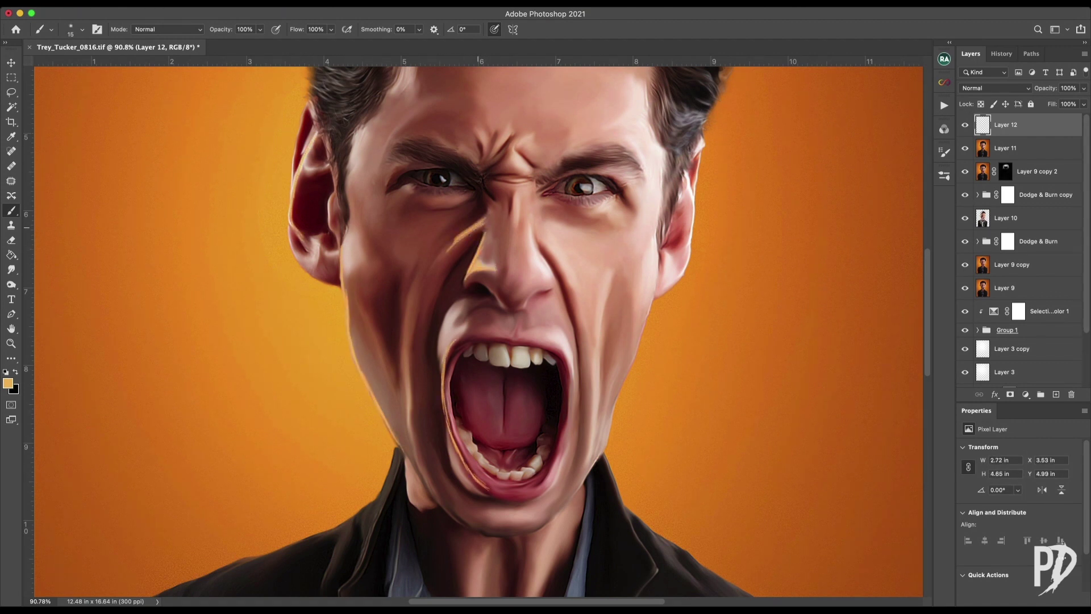
Paint orange highlights along the shaded cheek, its folds, the upper lip and the brow with a 15 px brush
left_click_drag(362, 248, 364, 392)
left_click_drag(367, 350, 409, 466)
mouse_move(403, 285)
left_mouse_down()
mouse_move(414, 432)
mouse_move(460, 520)
left_mouse_up()
left_click_drag(449, 298, 449, 352)
key("bracketleft")
left_click_drag(432, 100, 388, 142)
left_click_drag(360, 129, 352, 147)
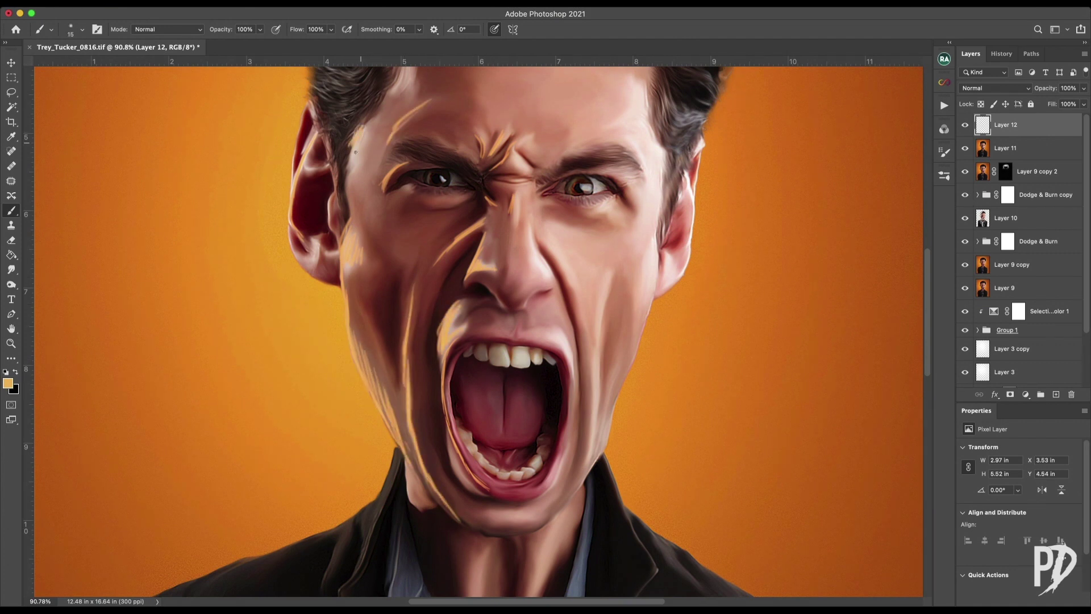
Paint orange rim light along the jacket's collar, lapel and shoulder on the glow side with a 20 px brush
left_click_drag(397, 464, 398, 295)
key("bracketright")
mouse_move(409, 297)
left_mouse_down()
mouse_move(422, 338)
mouse_move(312, 373)
mouse_move(327, 414)
left_mouse_up()
mouse_move(399, 287)
left_mouse_down()
mouse_move(345, 452)
mouse_move(302, 488)
left_mouse_up()
left_click_drag(318, 367, 187, 421)
left_click_drag(241, 393, 156, 427)
left_click_drag(325, 362, 228, 397)
left_click_drag(373, 333, 335, 355)
left_click_drag(187, 417, 141, 465)
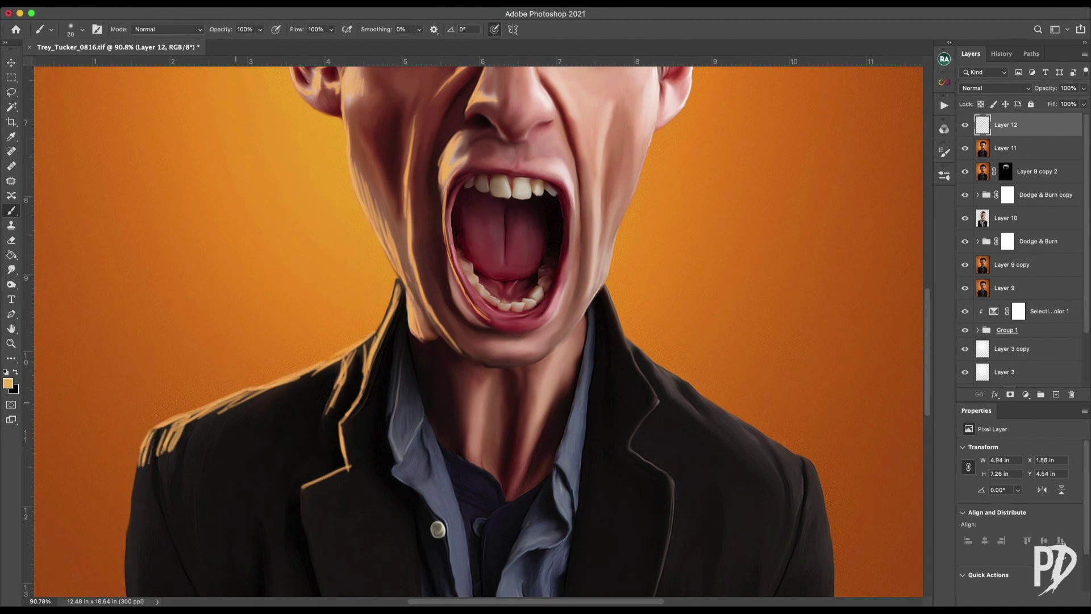
Paint thin orange strands into the hair on the glow side and an orange highlight along the temple
left_click_drag(386, 142, 398, 526)
key("bracketleft")
key("bracketleft")
key("bracketleft")
left_click_drag(385, 265, 332, 272)
mouse_move(358, 275)
left_mouse_down()
mouse_move(323, 262)
mouse_move(316, 284)
left_mouse_up()
left_click_drag(376, 282, 318, 314)
left_click_drag(359, 156, 327, 180)
left_click_drag(412, 140, 350, 191)
left_click_drag(436, 108, 397, 117)
mouse_move(397, 132)
left_mouse_down()
mouse_move(356, 159)
mouse_move(321, 225)
left_mouse_up()
left_click_drag(389, 287, 335, 351)
left_click_drag(404, 367, 434, 358)
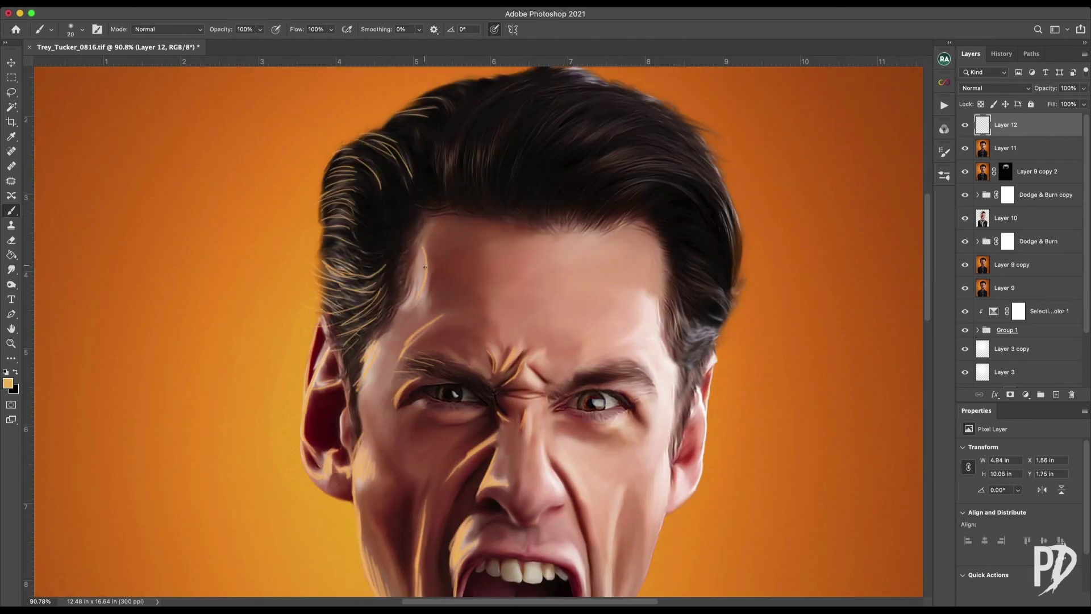
left_click_drag(425, 267, 411, 304)
Soften the orange face highlights on Layer 12 with the Smudge tool at 50% strength
left_click_drag(448, 446, 472, 301)
key("r")
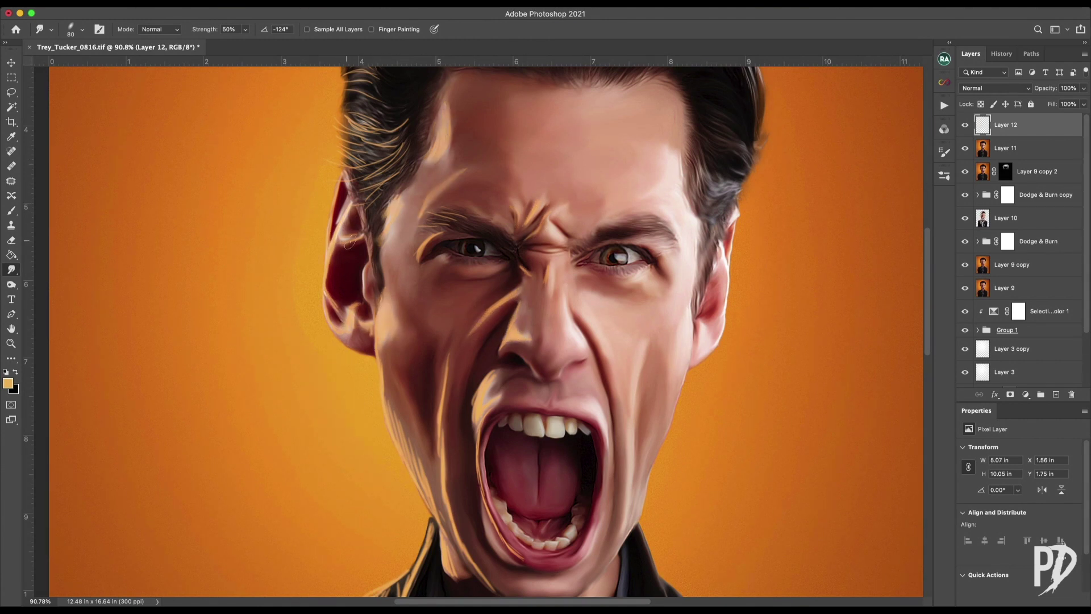
scroll(495, 496, "down", 3)
key("bracketright")
key("bracketright")
left_click_drag(478, 506, 522, 368)
Smudge the orange rim light on the jacket's collar, lapel and shoulder so it blends into the fabric
left_click_drag(427, 406, 410, 458)
left_click_drag(435, 384, 398, 455)
mouse_move(421, 390)
left_mouse_down()
mouse_move(267, 489)
mouse_move(233, 496)
left_mouse_up()
key("bracketright")
left_click_drag(416, 410, 446, 378)
left_click_drag(264, 490, 330, 439)
left_click_drag(265, 465, 231, 516)
left_click_drag(226, 473, 202, 535)
left_click_drag(414, 508, 370, 532)
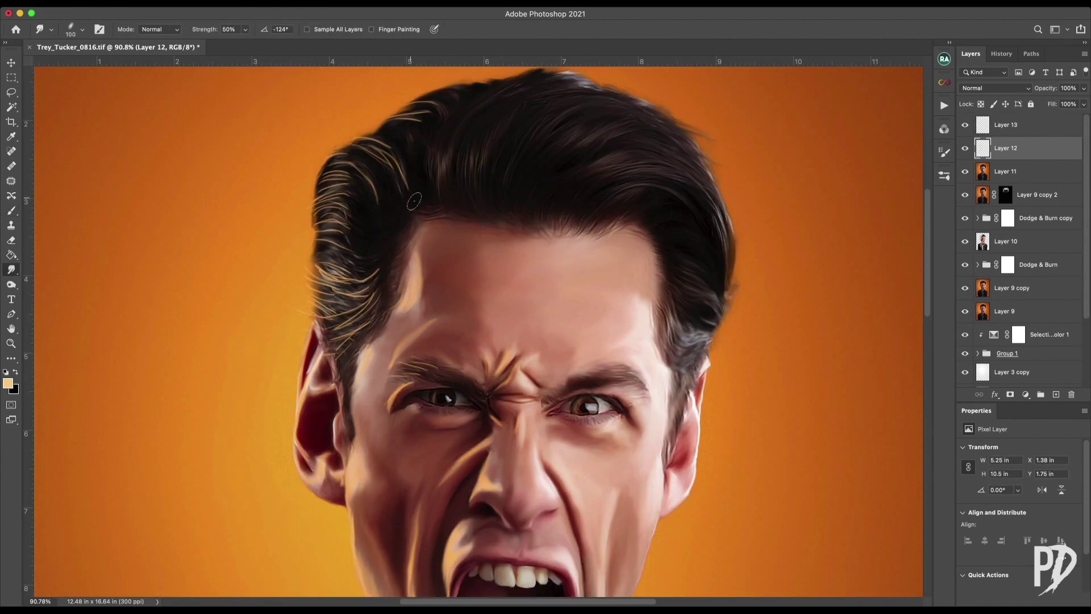
Smudge the orange hair strands and brow highlight on Layer 12 with a 100 px brush at 50% strength
mouse_move(410, 120)
left_mouse_down()
mouse_move(332, 228)
mouse_move(307, 312)
left_mouse_up()
left_click_drag(372, 299, 341, 341)
key("alt+bracketright")
key("alt+bracketleft")
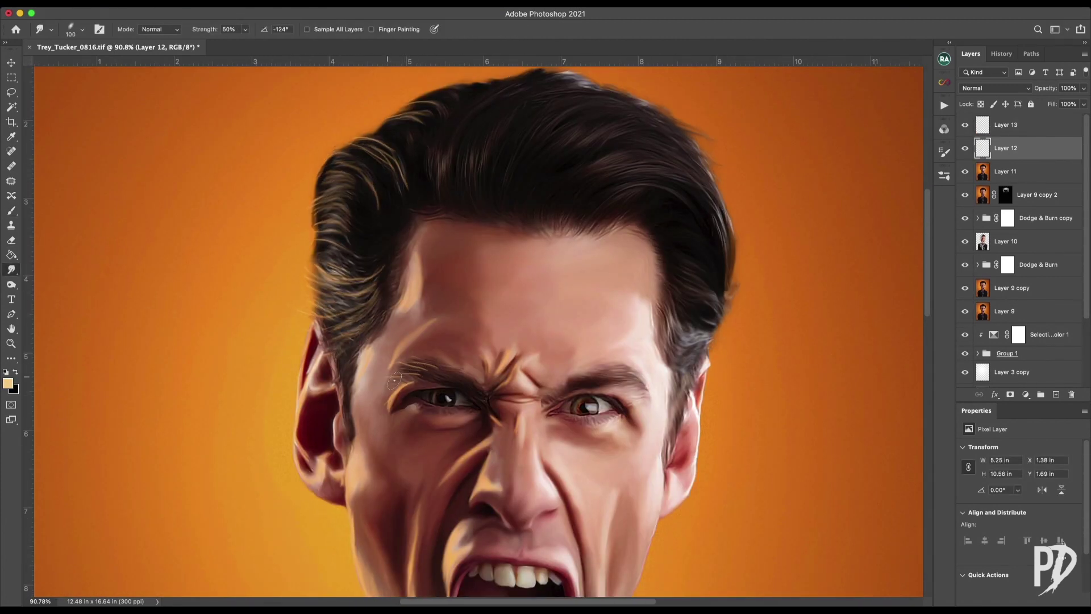
left_click_drag(412, 368, 449, 379)
Paint fine pale-orange highlights on the brow creases and beside the nose on Layer 13 with a 10 px brush
key("b")
key("alt+bracketright")
left_click_drag(499, 350, 510, 248)
key("super+z")
key("bracketleft")
mouse_move(509, 293)
left_mouse_down()
mouse_move(527, 262)
mouse_move(528, 296)
left_mouse_up()
left_click_drag(466, 368, 499, 340)
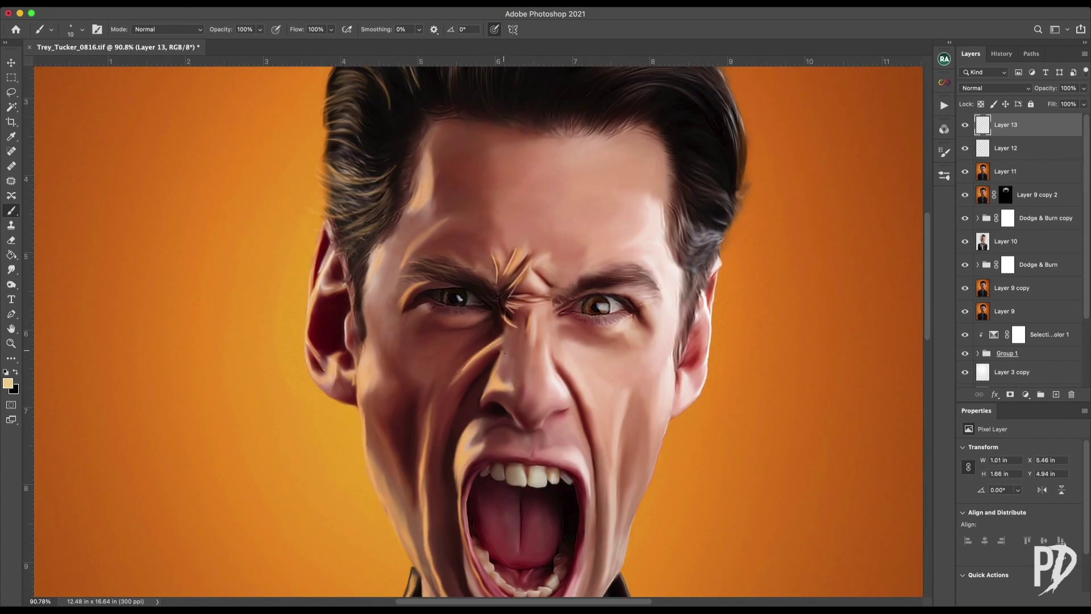
Add pale-orange highlights along the glow-side cheek, ear, temple and hairline on Layer 13 with a 10 px brush
left_click_drag(363, 398, 405, 547)
left_click_drag(352, 311, 334, 363)
left_click_drag(326, 348, 318, 380)
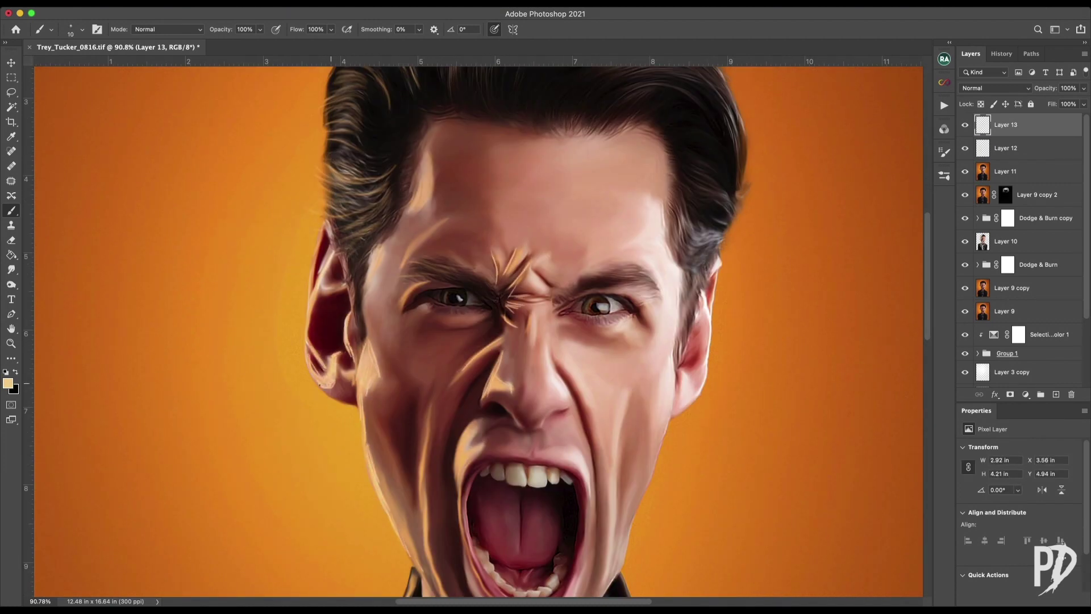
left_click_drag(418, 206, 403, 212)
left_click_drag(432, 132, 424, 181)
mouse_move(430, 199)
left_mouse_down()
mouse_move(423, 220)
mouse_move(384, 249)
left_mouse_up()
left_click_drag(376, 281, 367, 308)
Paint brighter pale-orange edges along the jacket's collar and shoulder on Layer 13, using a brush of up to 20 px
left_click_drag(486, 418, 463, 260)
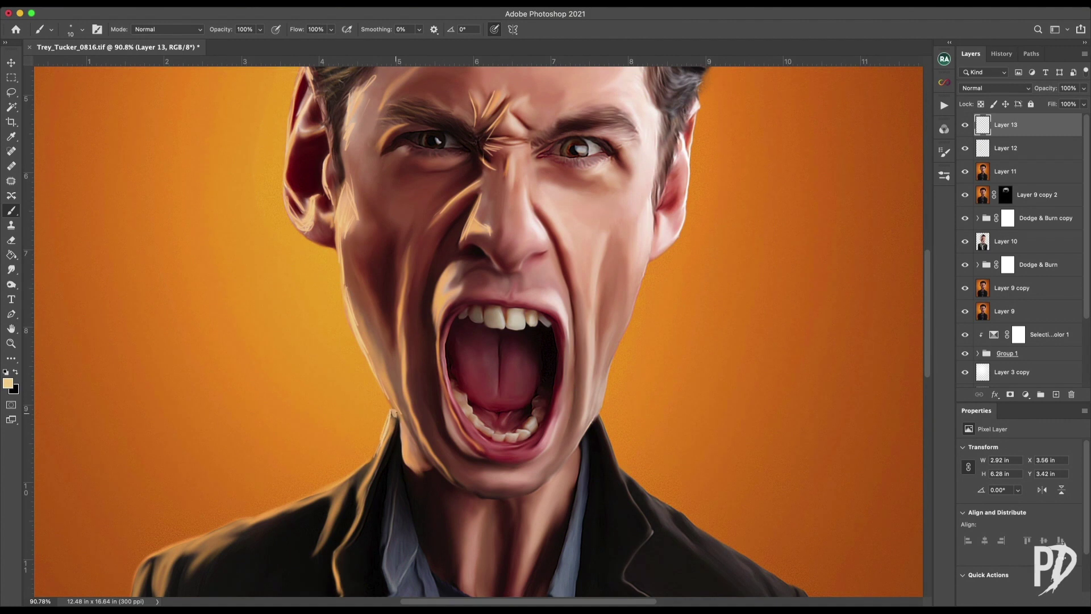
left_click_drag(381, 443, 173, 545)
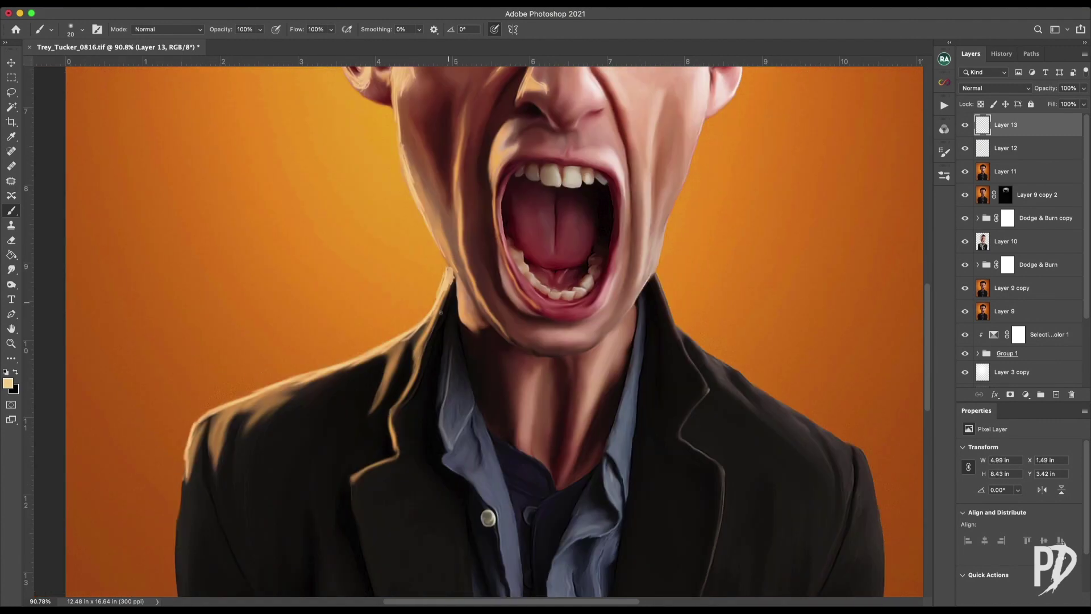
left_click_drag(444, 293, 392, 364)
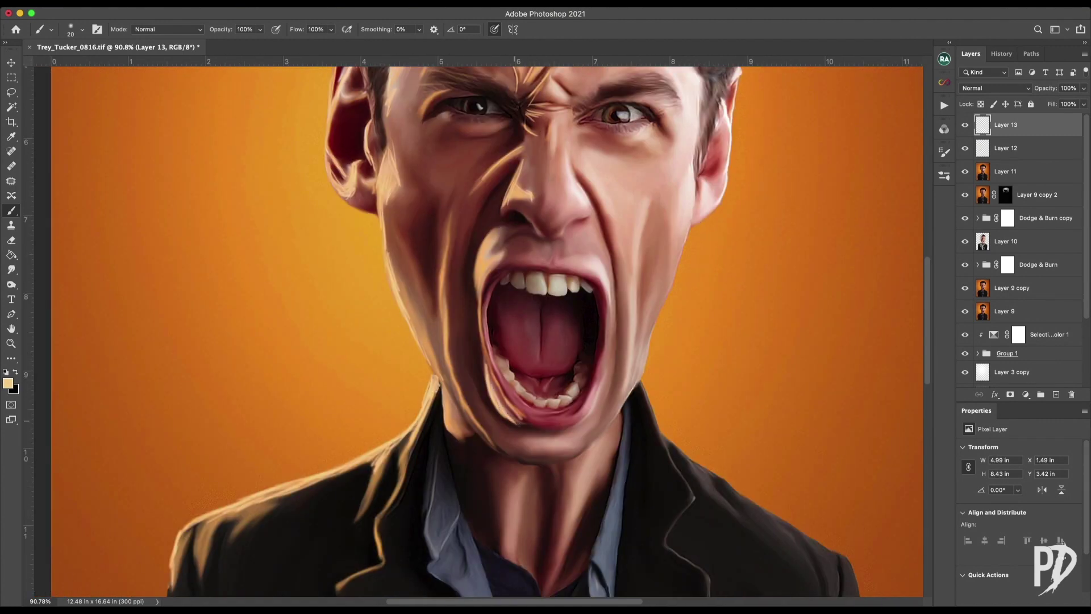
Finish the pale-orange strokes on the chin and jaw and smudge Layer 13's highlights at 50% strength with a 70–80 px brush
left_click_drag(495, 443, 459, 385)
left_click_drag(435, 367, 402, 277)
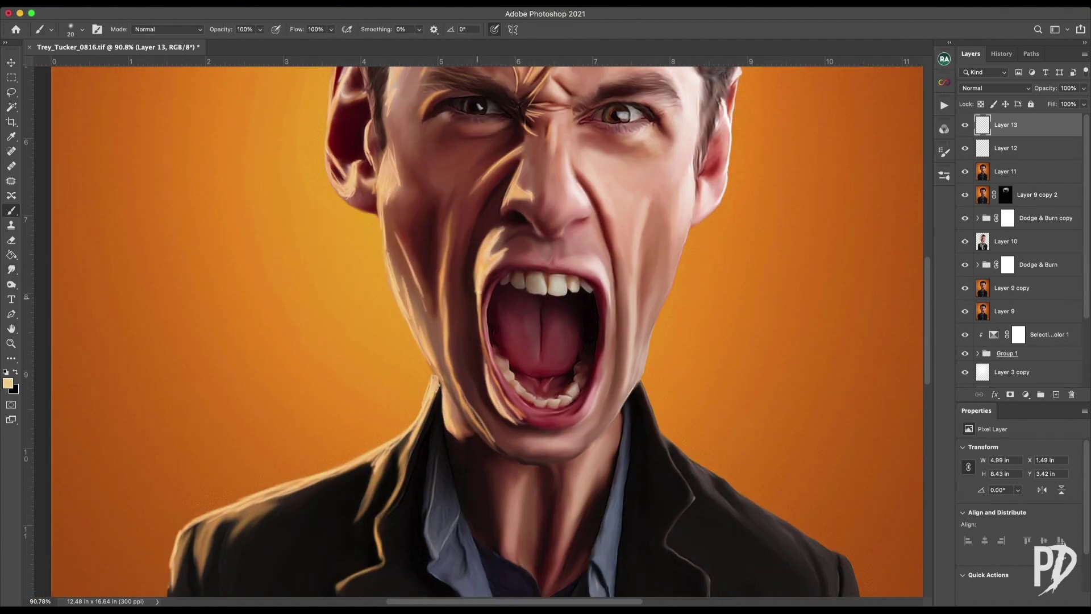
key("r")
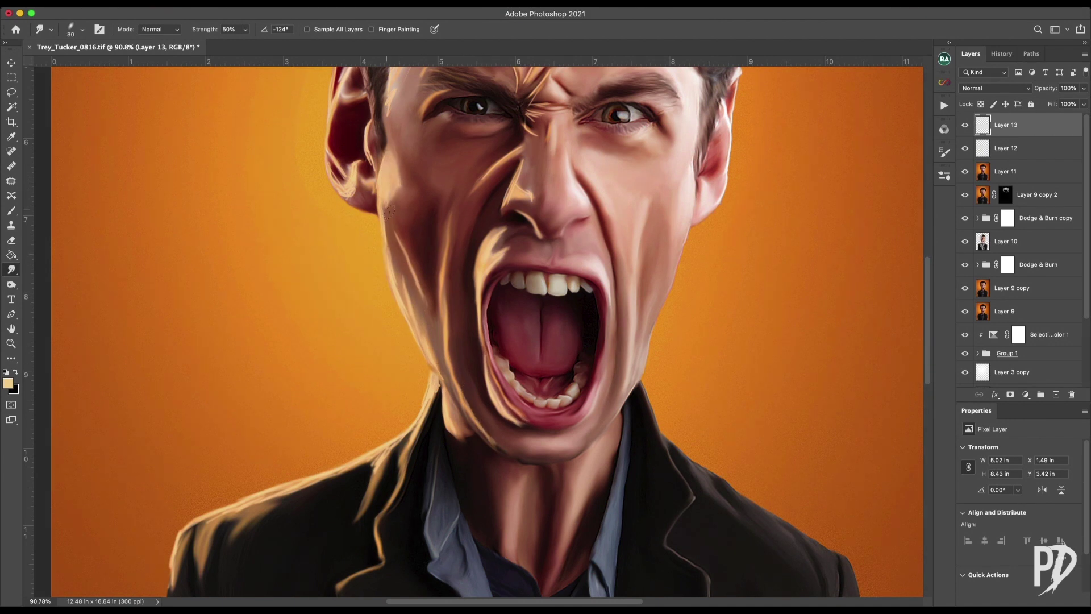
scroll(372, 170, "up", 4)
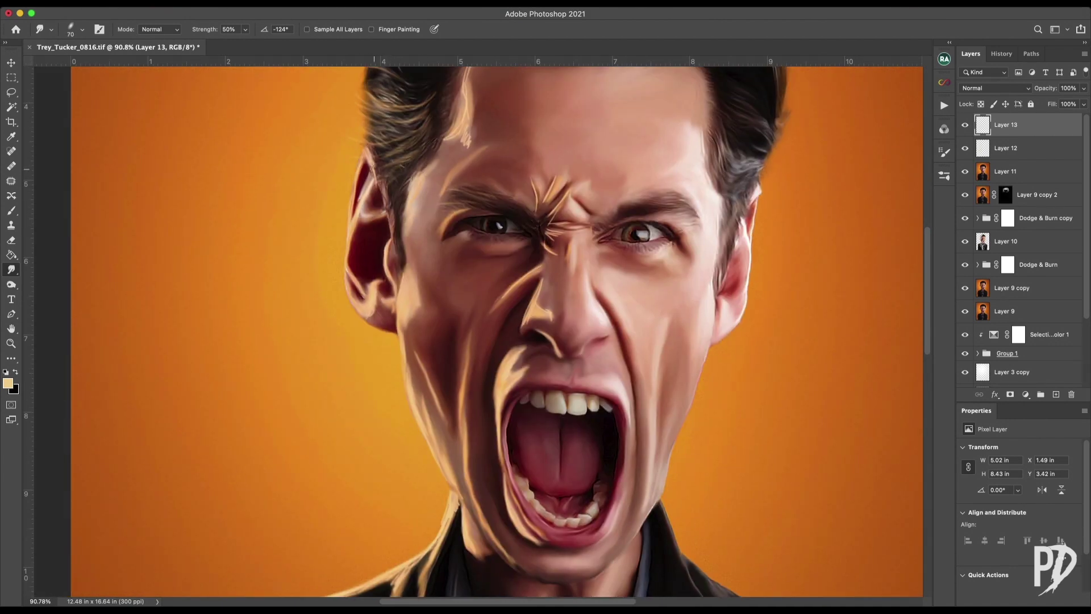
scroll(370, 184, "up", 2)
key("bracketright")
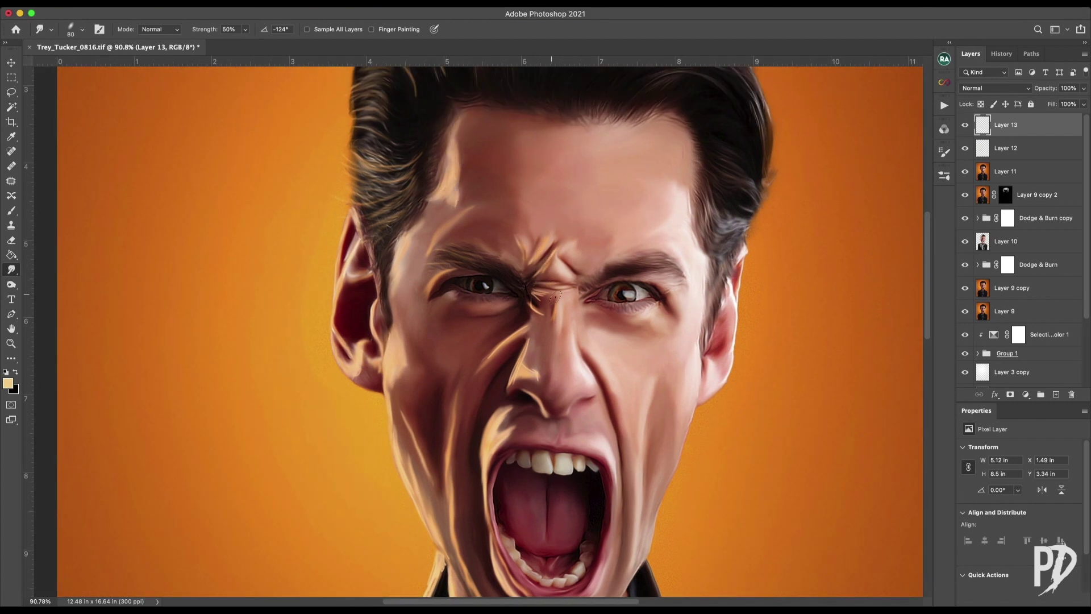
scroll(554, 295, "down", 8)
key("bracketright")
mouse_move(287, 423)
left_mouse_down()
mouse_move(194, 472)
mouse_move(180, 568)
left_mouse_up()
Merge Layer 12 with Layer 13 and add a new empty layer on top
key("e")
scroll(252, 508, "down", 3)
scroll(251, 505, "up", 3)
scroll(251, 504, "right", 3)
key("alt+bracketleft")
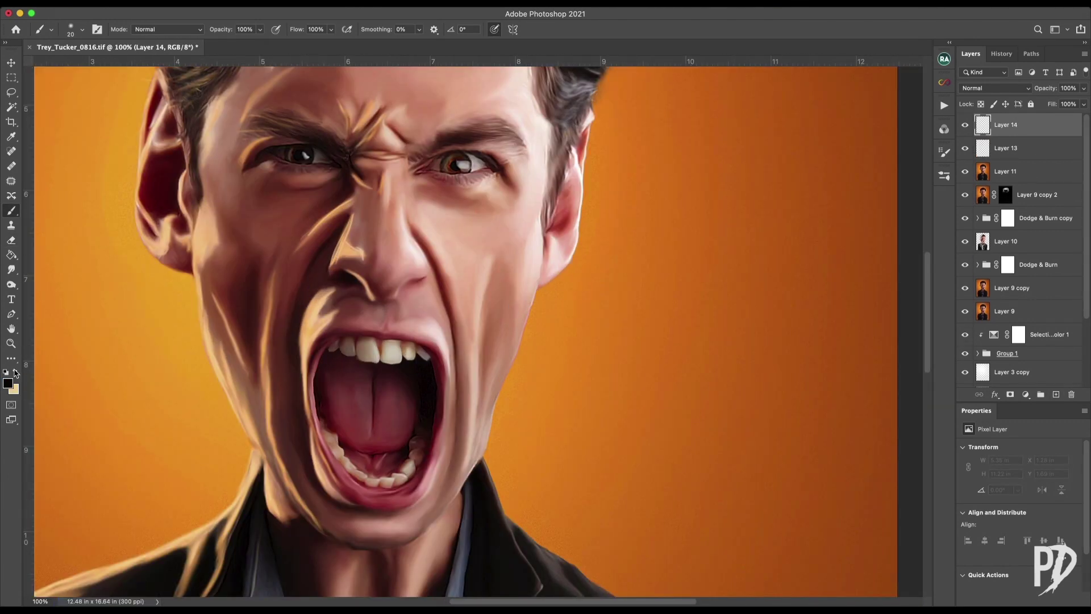
Paint fine orange highlights on the darker side's ear, cheek, nose, mouth edge and jaw on Layer 14, using a 15 px and 10 px brush
left_click_drag(580, 151, 560, 275)
key("bracketleft")
left_click_drag(490, 258, 473, 417)
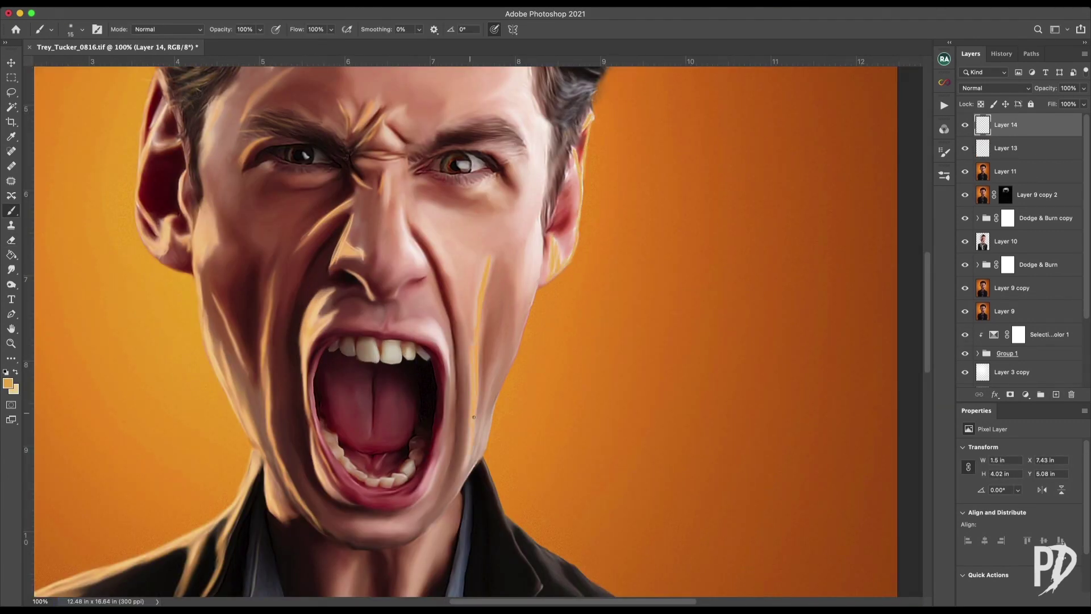
left_click_drag(401, 207, 421, 260)
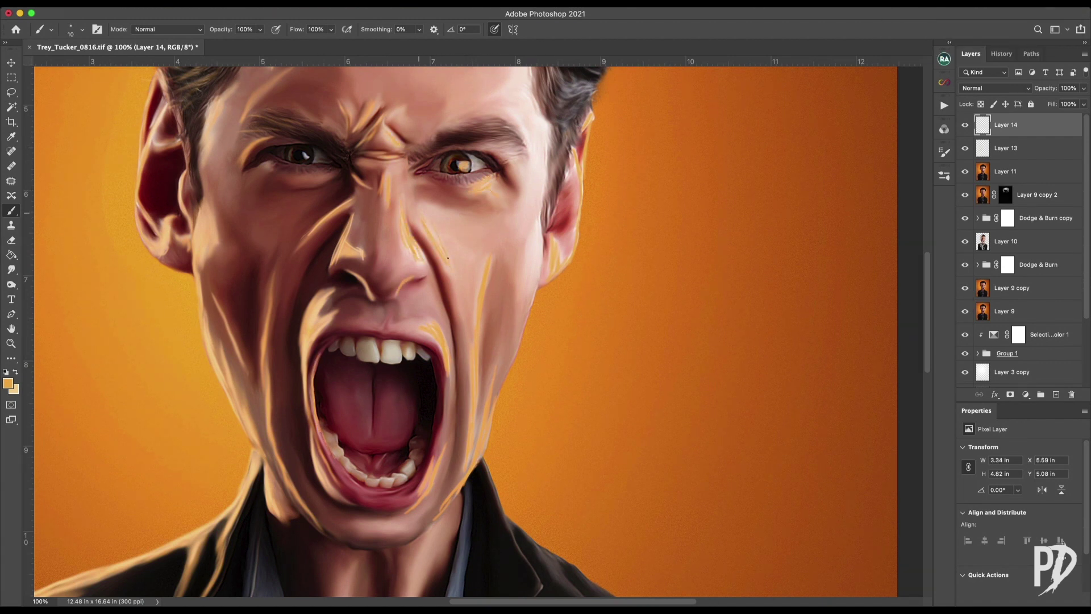
left_click_drag(540, 221, 529, 293)
left_click_drag(468, 424, 450, 560)
mouse_move(500, 183)
left_mouse_down()
mouse_move(483, 233)
mouse_move(529, 282)
left_mouse_up()
left_click_drag(520, 293, 503, 354)
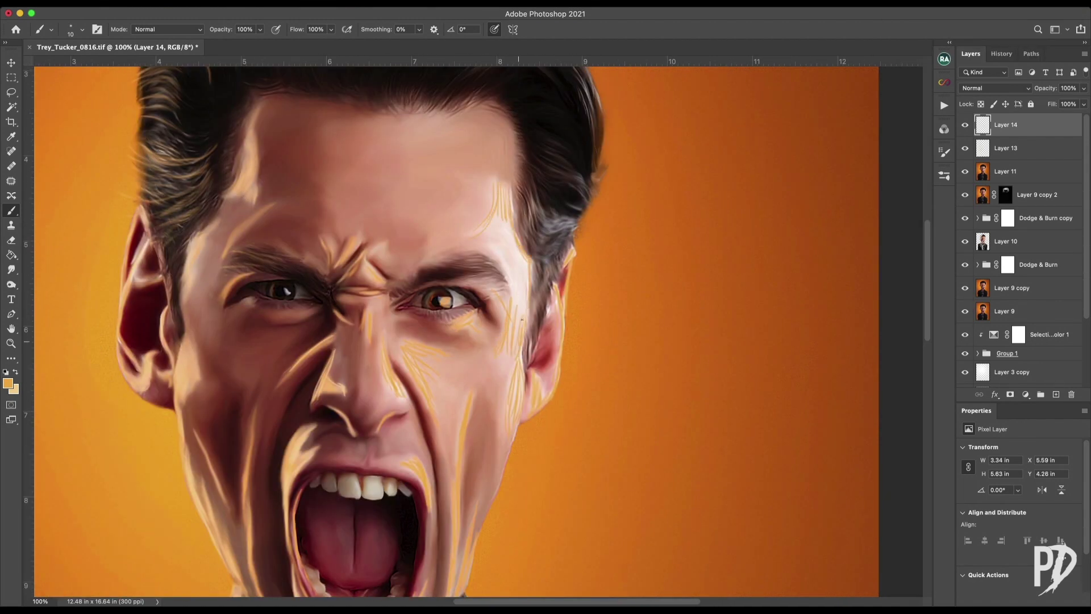
Paint thin orange strokes over the darker side's temple, hairline and hair strands on Layer 14 with a 10 px brush
left_click_drag(492, 241, 517, 290)
left_click_drag(523, 318, 507, 236)
left_click_drag(574, 222, 534, 199)
mouse_move(581, 188)
left_mouse_down()
mouse_move(544, 162)
mouse_move(525, 313)
left_mouse_up()
mouse_move(554, 267)
left_mouse_down()
mouse_move(528, 193)
mouse_move(482, 165)
left_mouse_up()
left_click_drag(494, 170, 512, 220)
left_click_drag(432, 142, 386, 132)
left_click_drag(570, 328, 545, 253)
left_click_drag(508, 421, 519, 254)
left_click_drag(513, 472, 519, 253)
Outline the darker side's collar, lapel, shoulder and sleeve edge in orange on Layer 14 with a 15 px brush
key("bracketright")
key("bracketright")
left_click_drag(455, 407, 493, 501)
left_click_drag(524, 457, 526, 270)
mouse_move(514, 342)
left_mouse_down()
mouse_move(484, 392)
mouse_move(532, 439)
left_mouse_up()
left_click_drag(558, 355, 484, 277)
left_click_drag(528, 310, 671, 409)
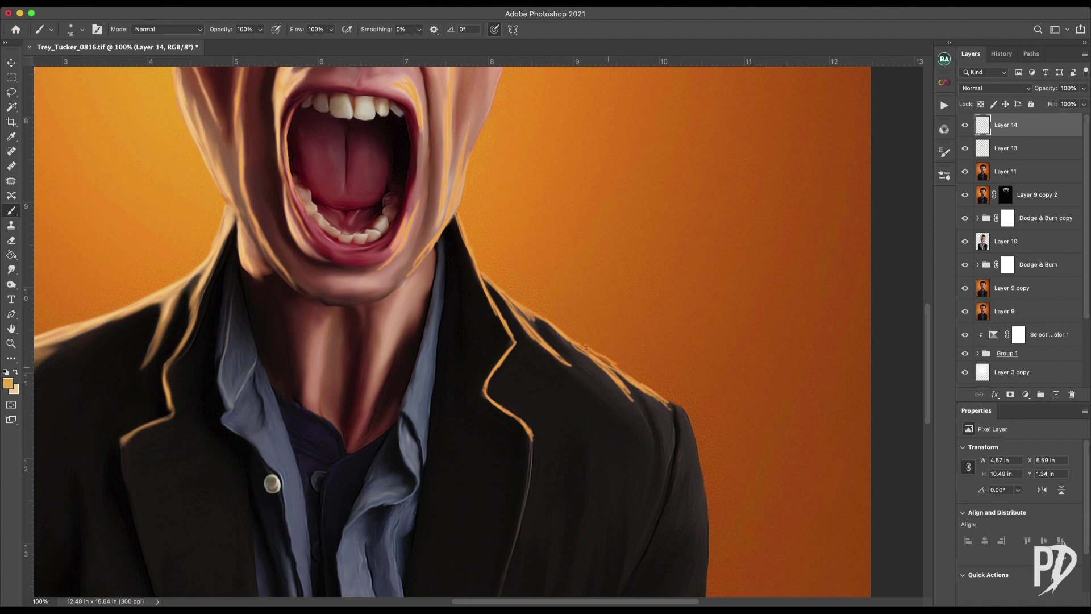
mouse_move(574, 341)
left_mouse_down()
mouse_move(671, 406)
mouse_move(677, 475)
left_mouse_up()
left_click_drag(532, 437, 523, 526)
left_click_drag(407, 280, 436, 245)
Smudge the orange strokes on the nose, cheek fold and mouth edge on Layer 14 at 50% strength, touching up the nose highlight
key("r")
left_click_drag(433, 190, 440, 366)
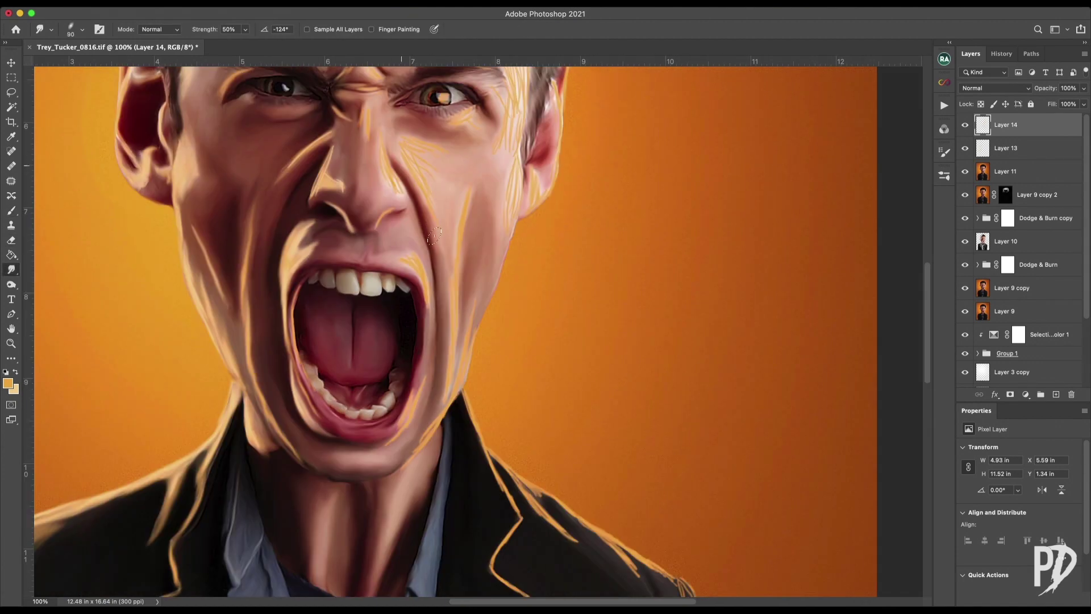
key("b")
left_click_drag(398, 189, 388, 178)
key("r")
key("b")
key("r")
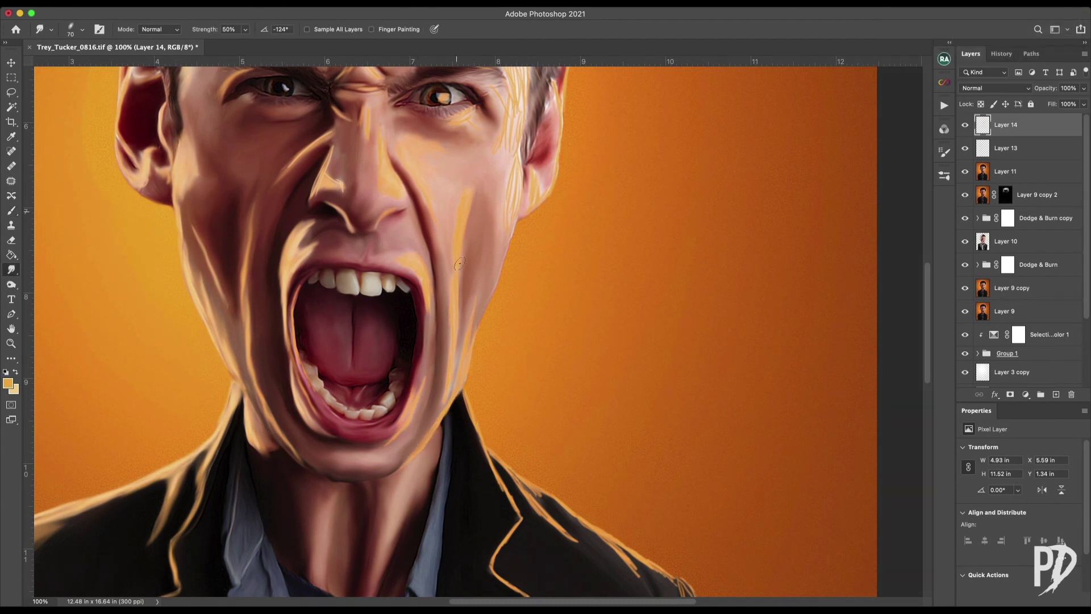
Touch up the orange cheek edge and smudge the temple, eyebrow and hair strokes on Layer 14 at 50% strength
key("b")
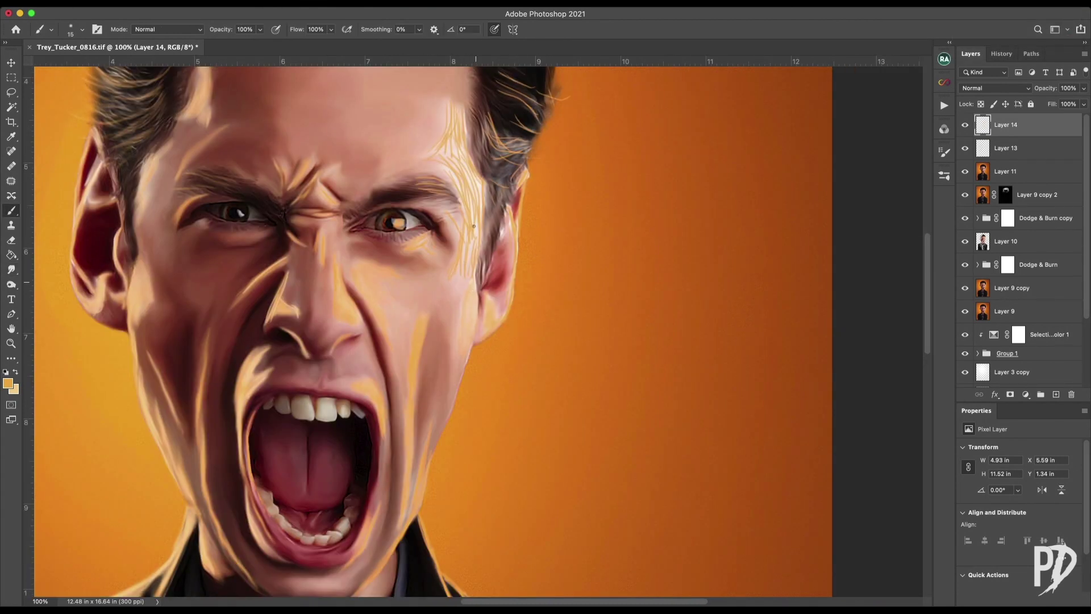
left_click_drag(471, 288, 465, 334)
key("r")
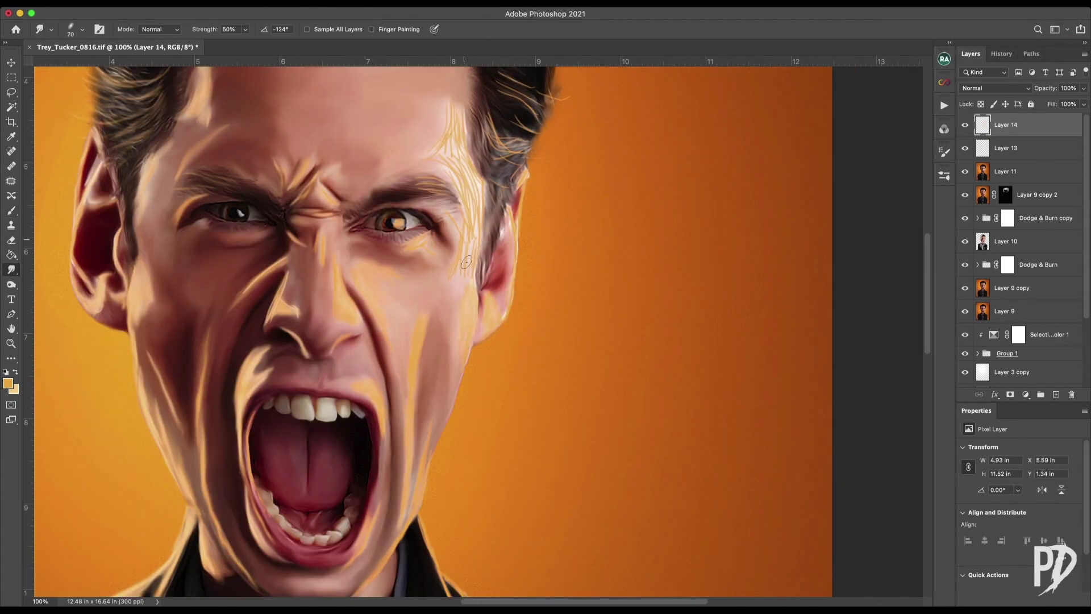
mouse_move(452, 110)
left_mouse_down()
mouse_move(475, 233)
mouse_move(436, 202)
left_mouse_up()
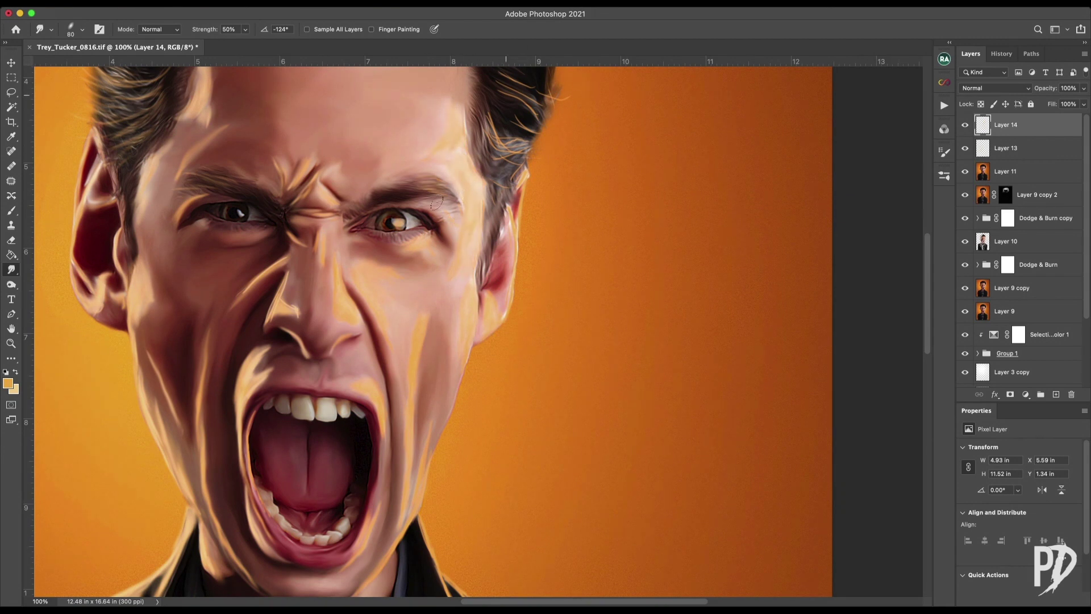
left_click_drag(515, 153, 432, 68)
Add Layer 15 and paint pale-orange accents over the nose, cheek and temple highlights with a 15 px brush
key("alt+[")
key("alt+bracketright")
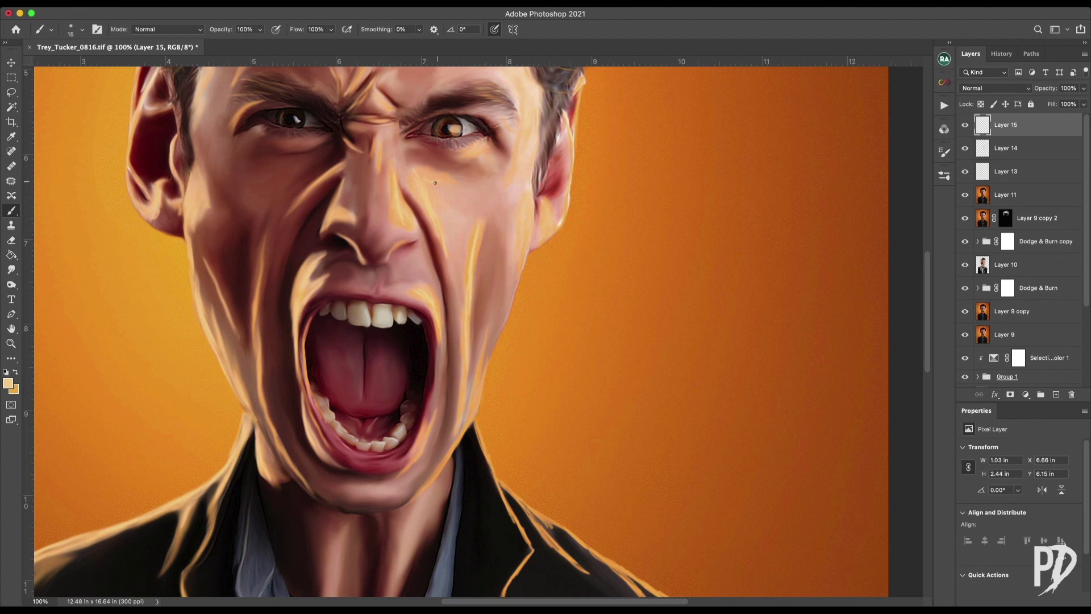
scroll(489, 203, "up", 5)
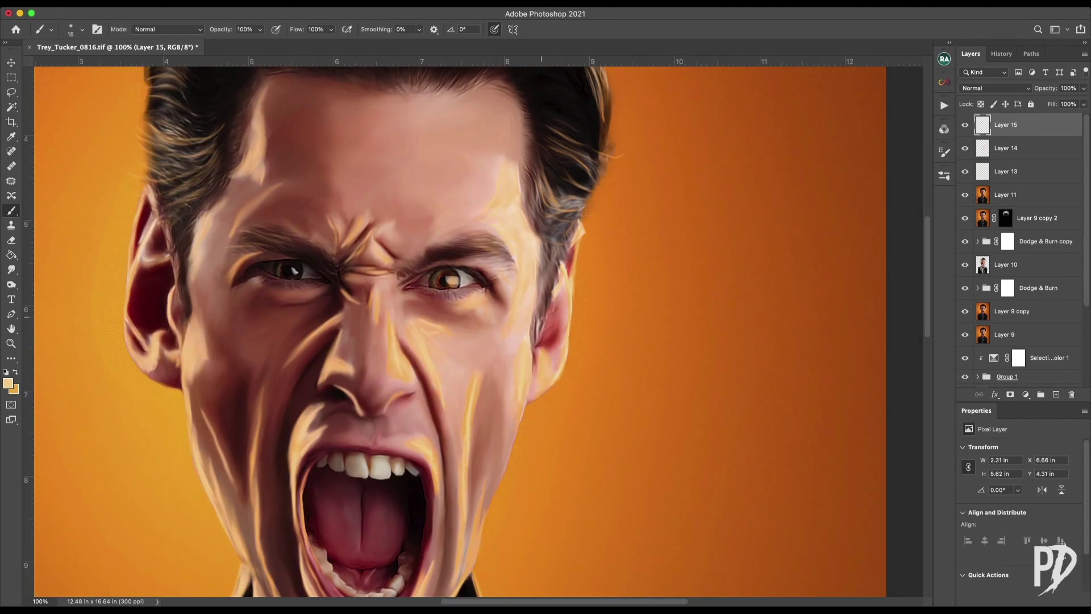
Smudge the orange collar, lapel and shoulder highlights on Layer 14 at 50% strength
scroll(543, 318, "down", 8)
key("alt+[")
key("r")
mouse_move(458, 399)
left_mouse_down()
mouse_move(493, 463)
mouse_move(468, 506)
mouse_move(492, 461)
left_mouse_up()
scroll(471, 494, "down", 5)
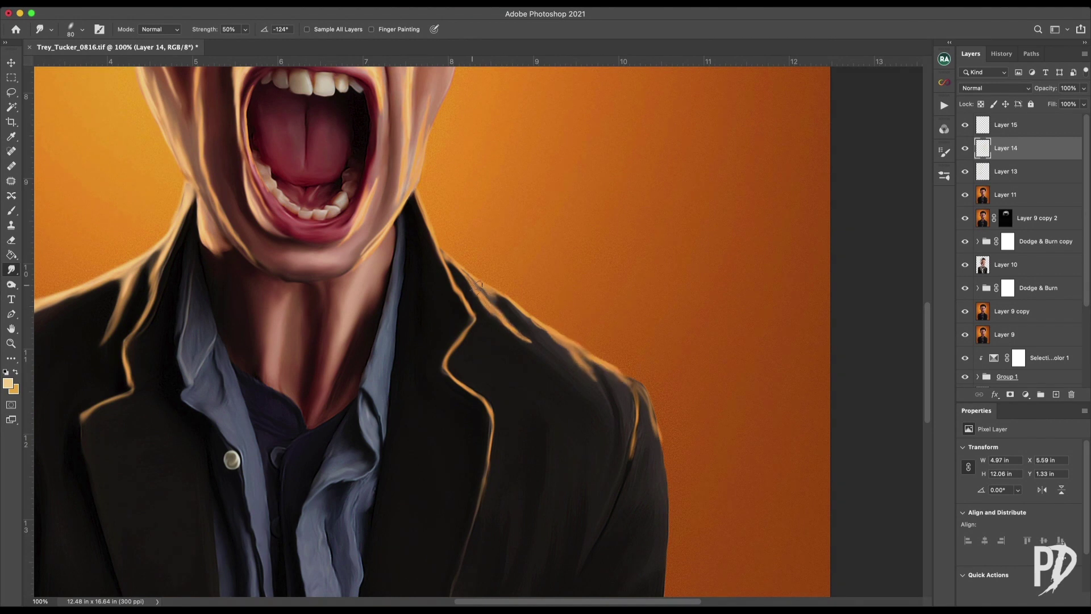
Smudge the pale-orange accents on Layer 15 at 50% strength and merge that layer into Layer 14
key("alt+]")
scroll(366, 253, "up", 4)
scroll(367, 252, "right", 2)
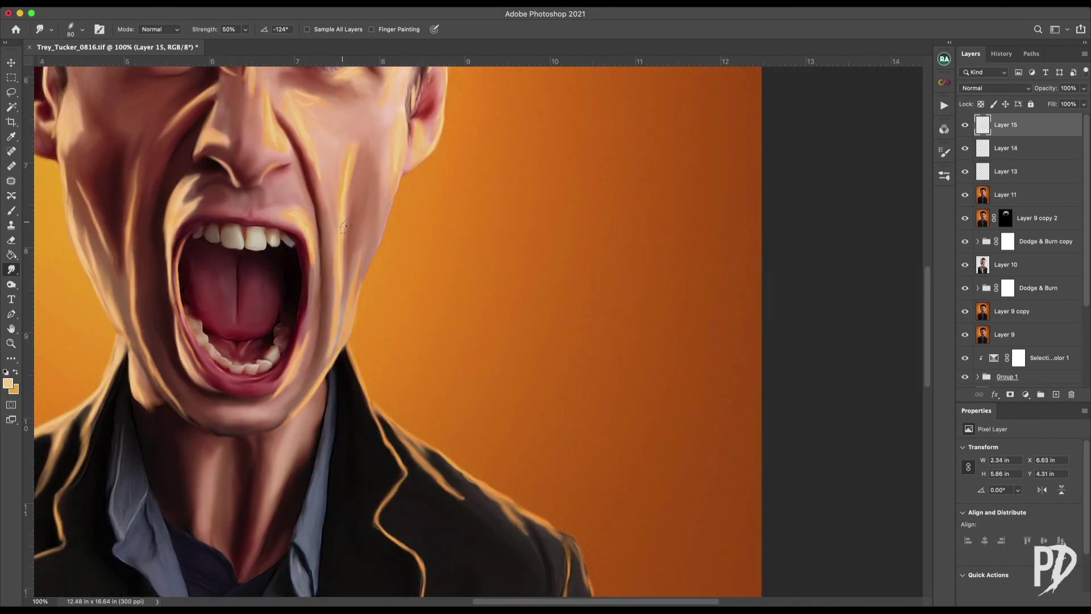
scroll(307, 254, "up", 4)
scroll(418, 179, "down", 4)
scroll(418, 179, "left", 1)
key("b")
key("alt+[")
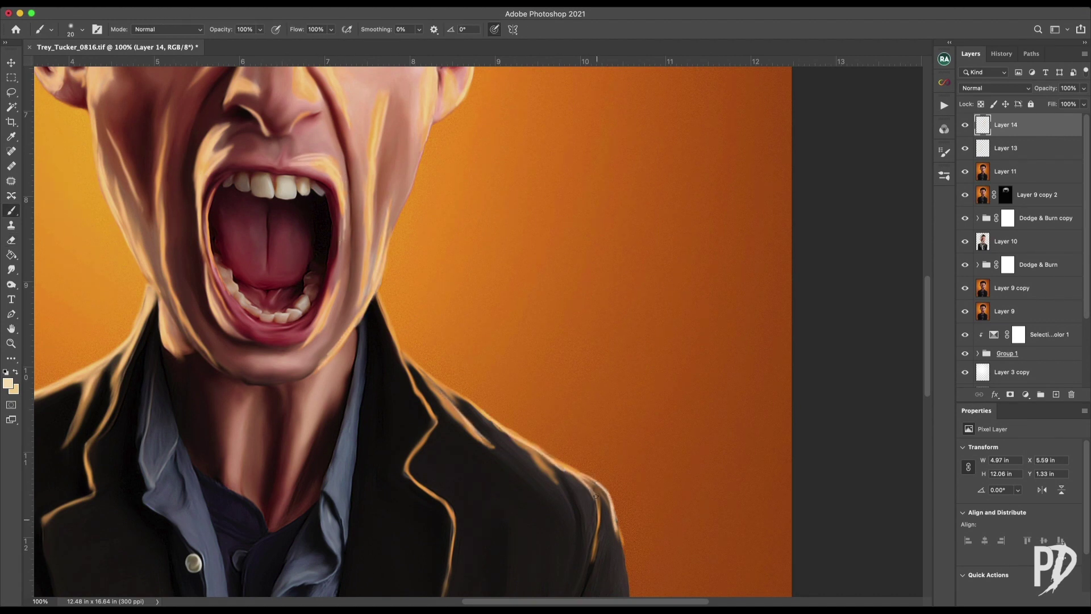
Start glazing a soft pale-orange glow beside the mouth on Layer 14 with a 90 px soft brush at 25% flow
scroll(417, 197, "up", 4)
scroll(416, 197, "right", 1)
key("bracketright")
key("bracketright")
key("bracketright")
key("bracketright")
key("bracketright")
key("bracketright")
key("bracketright")
key("bracketright")
key("bracketright")
key("bracketright")
key("bracketright")
key("bracketright")
key("bracketright")
key("bracketright")
key("bracketright")
key("bracketright")
key("bracketright")
key("shift+2")
key("shift+5")
left_click_drag(321, 324, 327, 274)
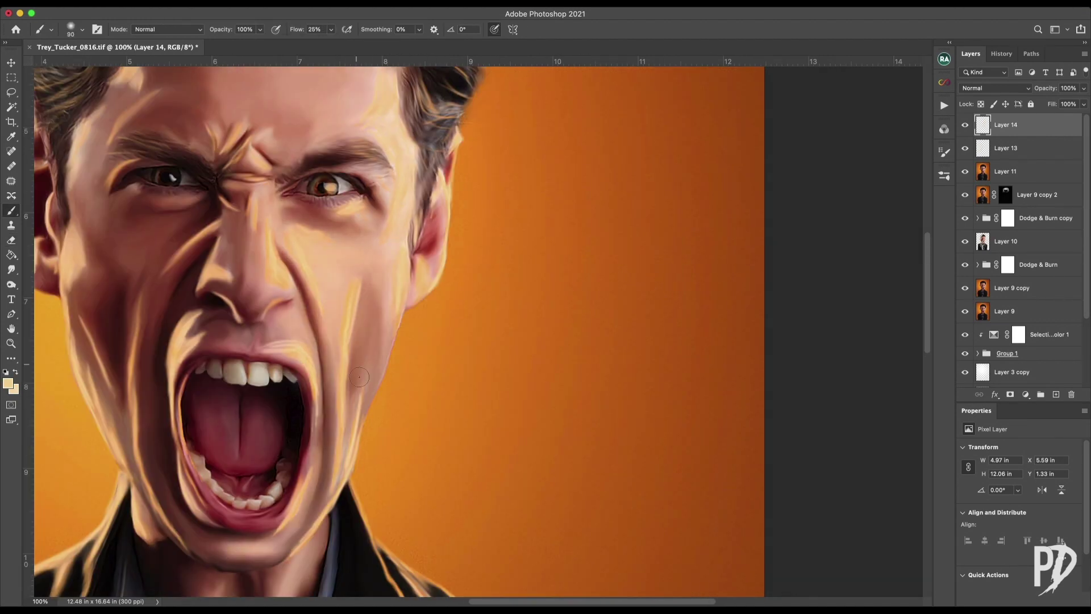
Build up the soft pale-orange glow along the darker side's cheek, jaw and collar on Layer 14 at 25% flow
key("bracketright")
key("bracketright")
scroll(331, 246, "up", 3)
scroll(331, 245, "right", 1)
left_click_drag(288, 493, 288, 530)
left_click_drag(315, 534, 304, 287)
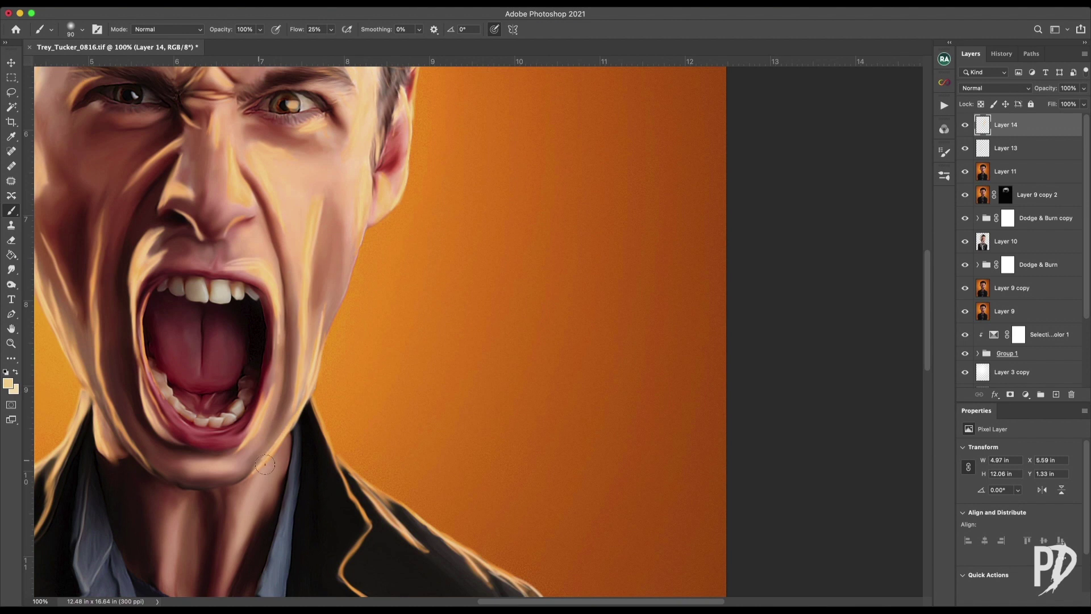
left_click_drag(369, 432, 305, 292)
left_click_drag(305, 383, 356, 441)
left_click_drag(294, 105, 280, 350)
Glaze soft pale-orange light onto the face's smaller creases, brow and upper lip on Layer 14, reducing the soft brush to 60 px
key("bracketleft")
key("bracketleft")
left_click_drag(318, 191, 318, 241)
left_click_drag(295, 72, 300, 125)
scroll(299, 125, "up", 2)
scroll(300, 125, "left", 1)
key("bracketleft")
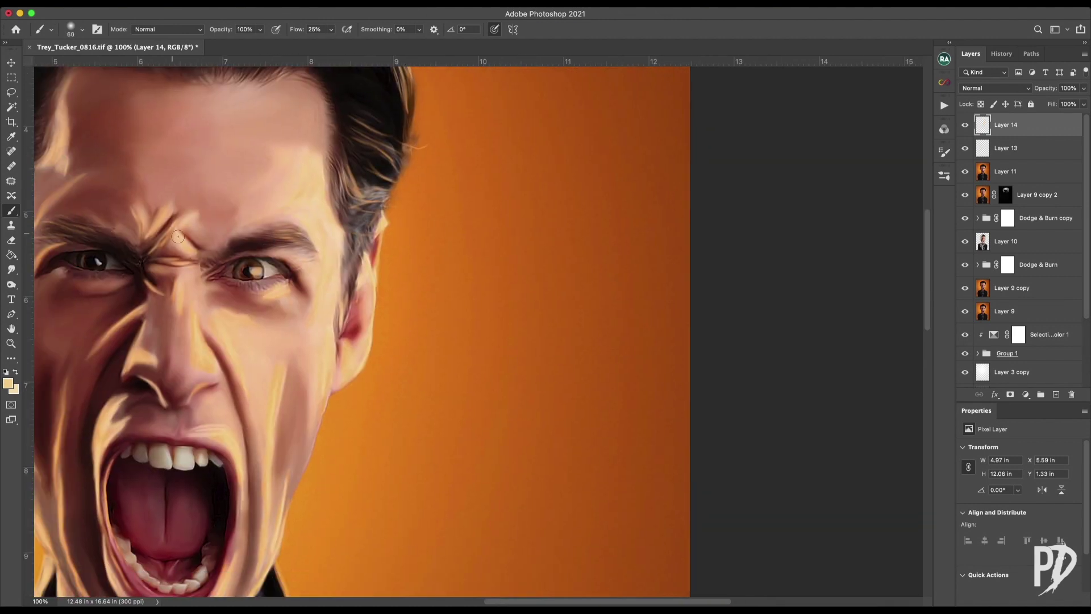
left_click_drag(202, 438, 260, 314)
Smudge the glazed face highlights on Layer 14 at 50% strength with a 90–100 px brush
key("r")
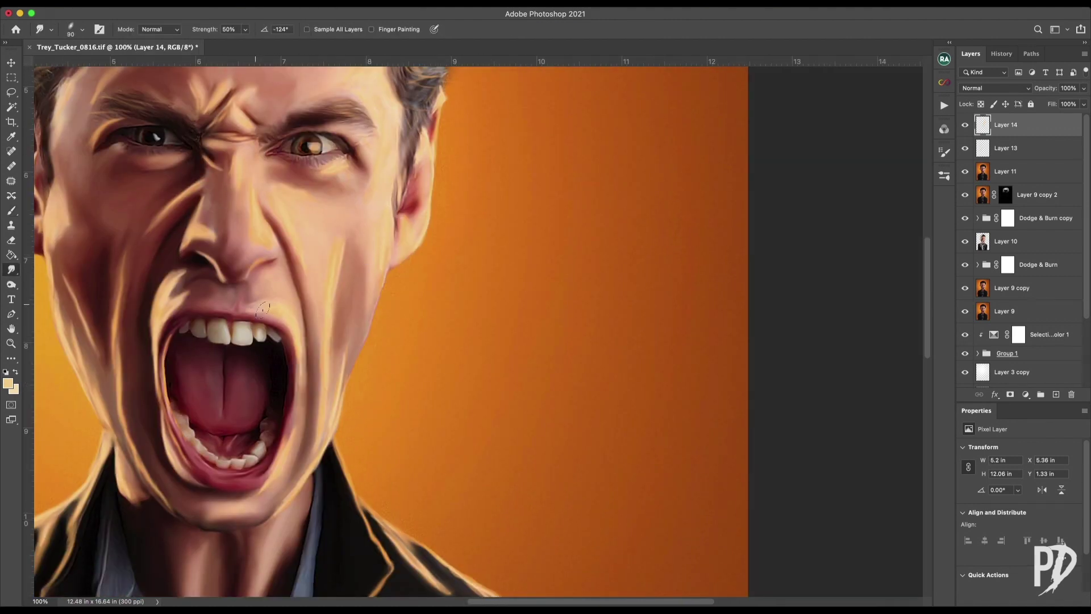
left_click_drag(371, 68, 366, 178)
key("bracketright")
key("bracketright")
key("super+minus")
key("super+minus")
key("super+minus")
key("super+minus")
key("super+minus")
key("super+plus")
key("super+plus")
key("super+plus")
key("super+plus")
key("super+plus")
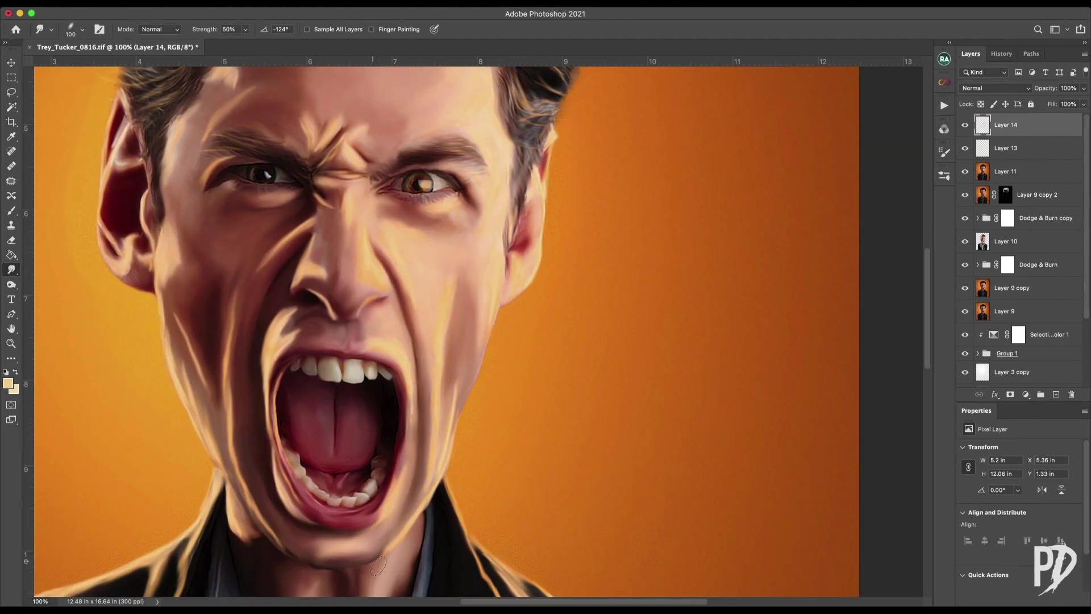
Soften the jacket's shoulder and lapel highlights on Layer 14 by smudging at 50% strength with a brush of 150 px or larger
scroll(421, 509, "down", 7)
scroll(409, 495, "right", 4)
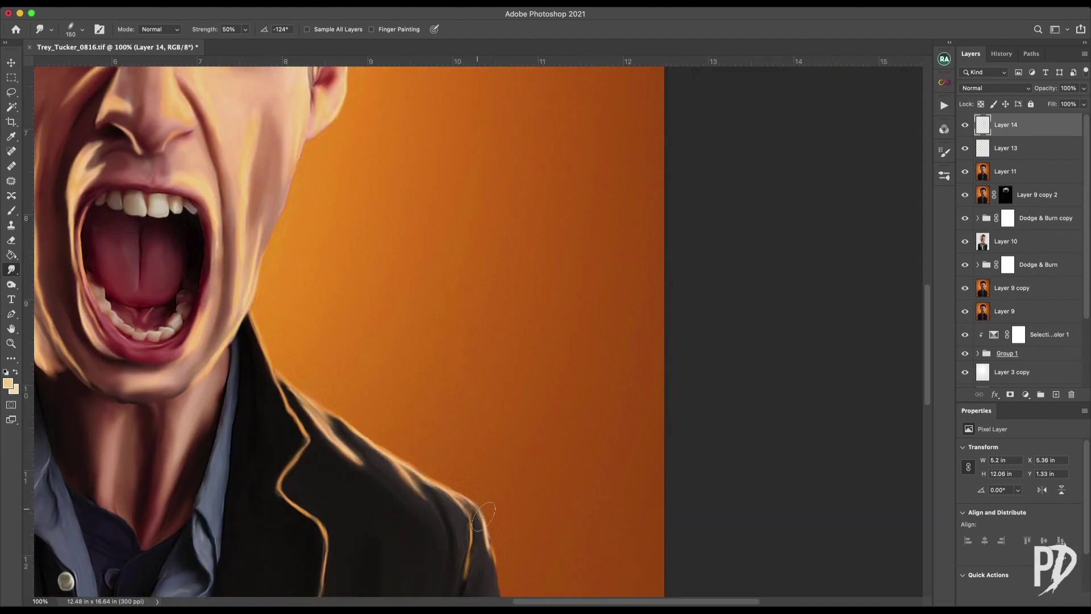
key("bracketright")
key("bracketright")
key("bracketright")
key("bracketright")
key("bracketright")
key("bracketright")
left_click_drag(321, 415, 355, 457)
left_click_drag(345, 533, 436, 348)
Compare the portrait without Layer 14 and try a soft pale-orange outline glow on a new layer with a 250 px brush at 15% flow
key("super+minus")
key("super+minus")
key("super+minus")
left_click(965, 124)
left_click(965, 124)
key("b")
key("super+shift+alt+n")
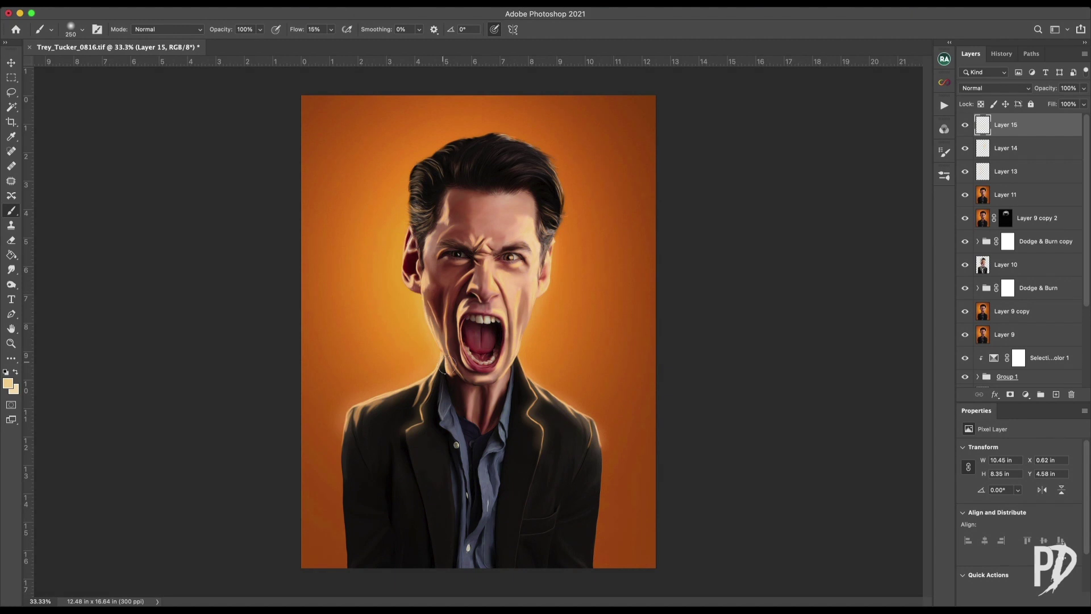
key("e")
Adjust the color of Layer 14's painted highlights with Hue/Saturation
left_click(1006, 148)
left_click(136, 4)
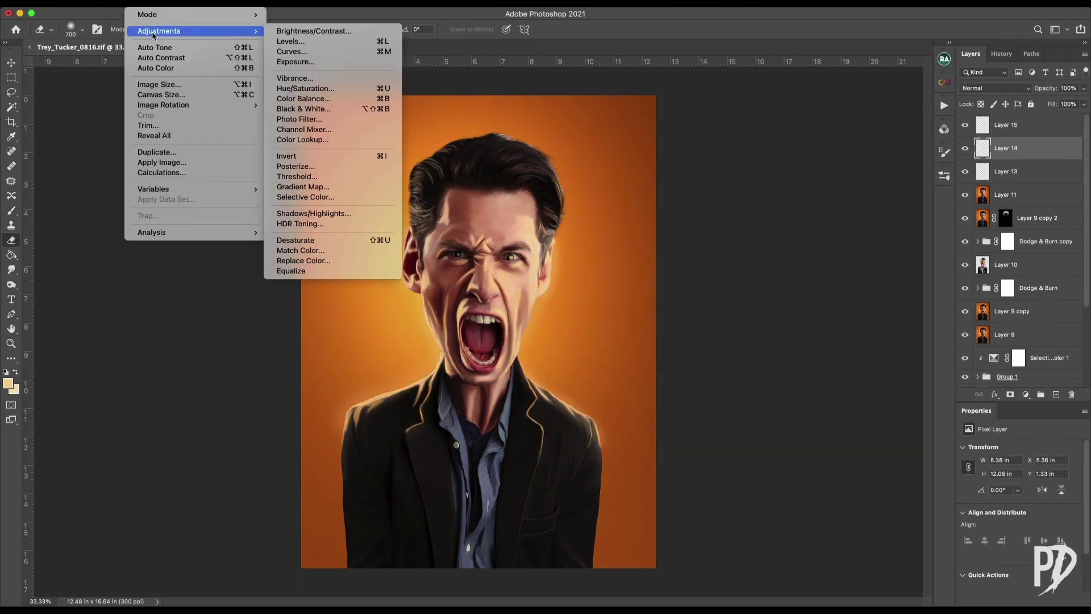
left_click(307, 91)
left_click_drag(848, 504, 753, 522)
left_click(956, 538)
left_click_drag(848, 530, 882, 531)
left_click_drag(820, 504, 805, 478)
left_click_drag(882, 531, 885, 535)
left_click(976, 421)
Adjust the opacity of the highlight layers and delete the outline glow layer
left_click(1084, 88)
mouse_move(1084, 103)
left_mouse_down()
mouse_move(1019, 114)
mouse_move(1083, 105)
left_mouse_up()
left_click(1024, 171)
left_click(1023, 125)
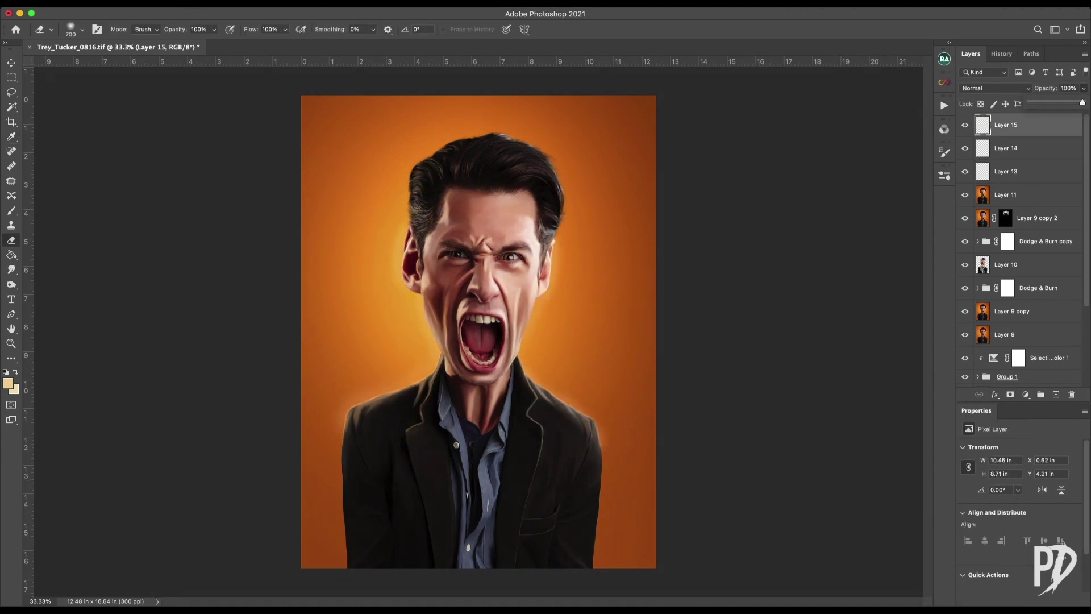
key("BackSpace")
Stamp all visible layers into a new top layer and open it in the Camera Raw filter
left_click(1026, 394)
left_click(963, 155)
key("super+alt+shift+e")
left_click(263, 5)
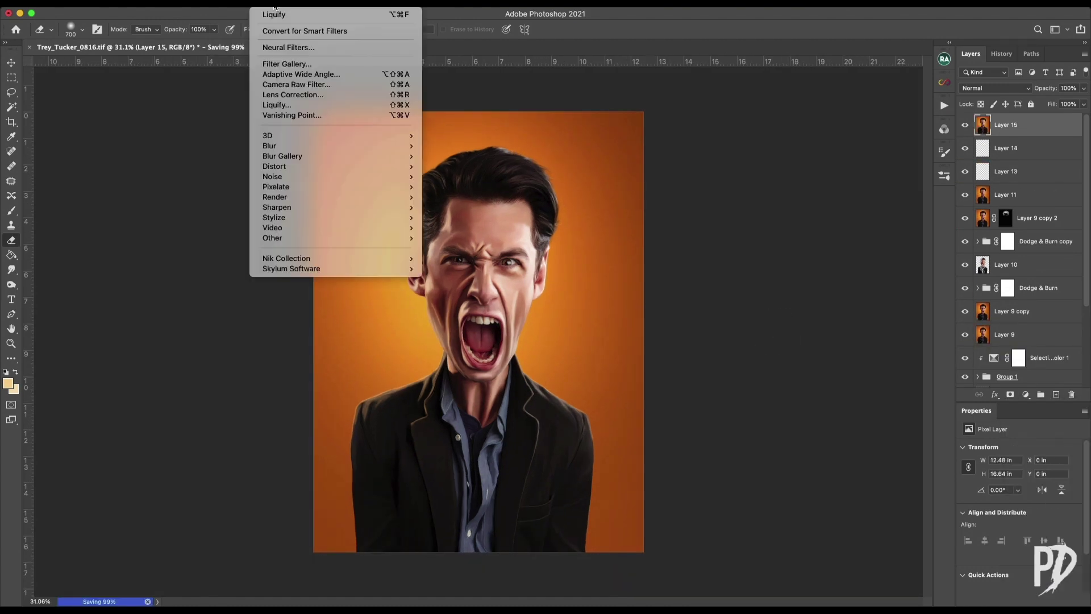
left_click(296, 85)
Set the Camera Raw basics to Contrast -20, Highlights -55, Whites +48, Blacks +85, Texture +1 and Clarity +8
left_click_drag(844, 415, 832, 408)
mouse_move(845, 389)
left_mouse_down()
mouse_move(779, 390)
mouse_move(826, 389)
left_mouse_up()
left_click_drag(826, 308, 789, 307)
left_click_drag(826, 343, 858, 343)
mouse_move(789, 308)
left_mouse_down()
mouse_move(814, 310)
mouse_move(793, 307)
left_mouse_up()
left_click_drag(858, 343, 877, 361)
mouse_move(825, 290)
left_mouse_down()
mouse_move(845, 298)
mouse_move(817, 301)
left_mouse_up()
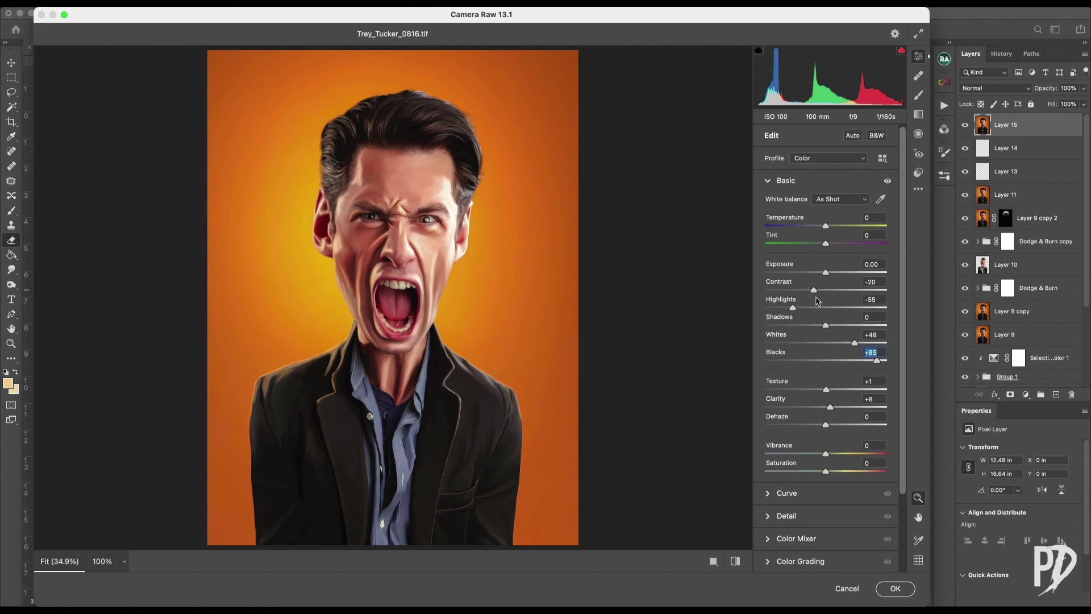
Color-grade the highlights and midtones with Temperature +4, Tint -7 and Vibrance +54, and lower the filtered layer's opacity
left_click(801, 561)
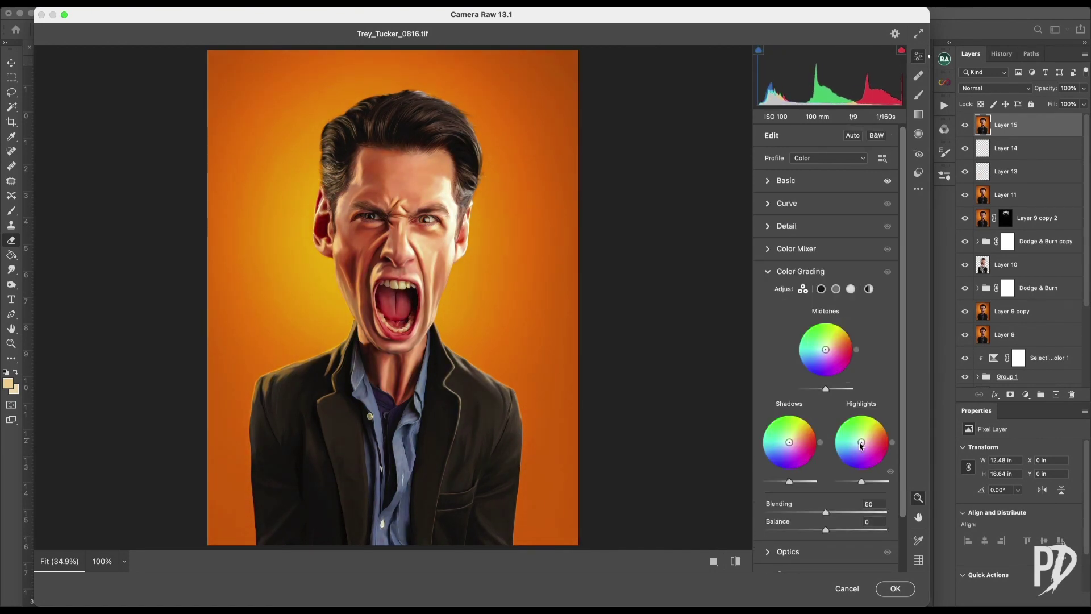
double_click(866, 427)
left_click_drag(826, 349, 828, 356)
left_click(773, 187, "alt")
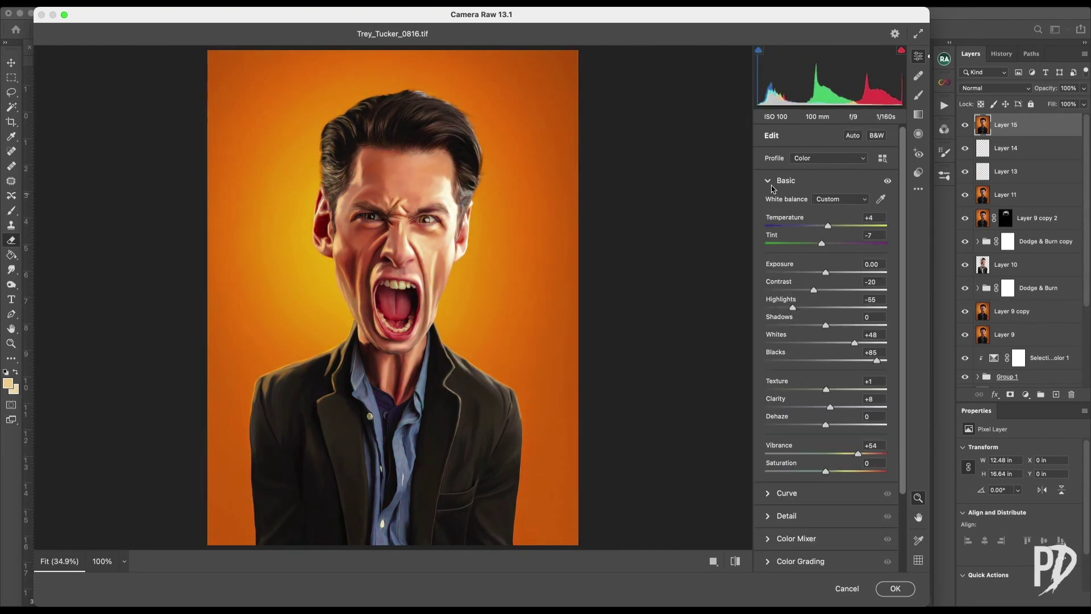
key("Return")
left_click(1084, 89)
left_click_drag(1084, 103, 1063, 106)
Generate an Infinite Color grade, reduce its group to 42% opacity and rename the group IC 1
left_click(945, 82)
left_click(877, 184)
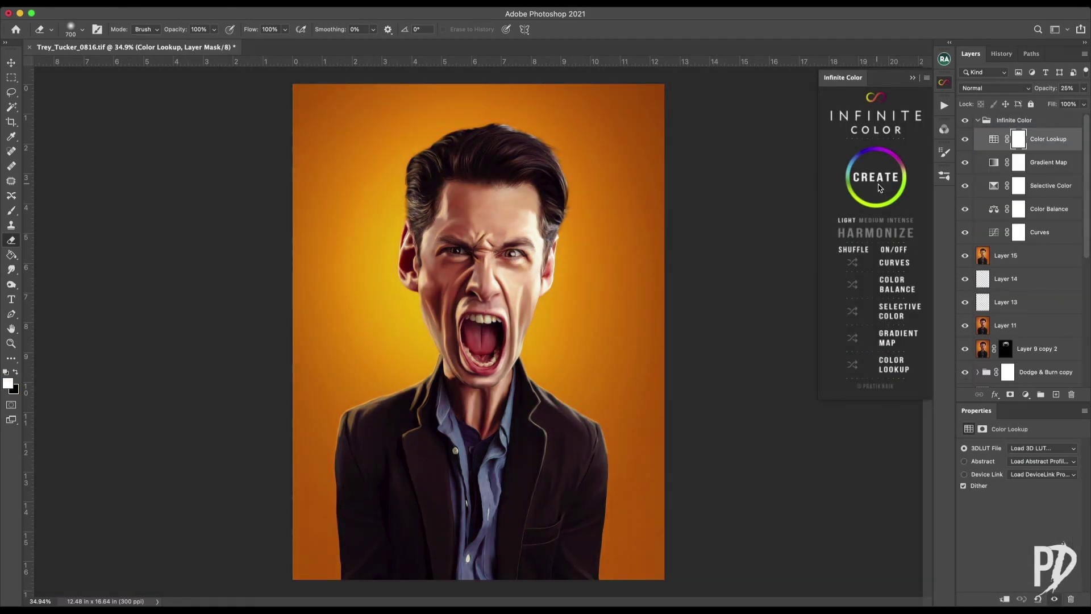
left_click(1084, 88)
left_click_drag(1051, 103, 1069, 391)
left_click(977, 120)
double_click(1013, 120)
type("IC 1")
Try color actions such as Ethereal and Ornate from the Lara Jade: Studio Editorial Collection
left_click(944, 105)
left_click(814, 298)
left_click(862, 425)
left_click(830, 333)
left_click(813, 321)
left_click(862, 425)
left_click(1084, 89)
left_click_drag(1046, 124, 1071, 394)
left_click(813, 310)
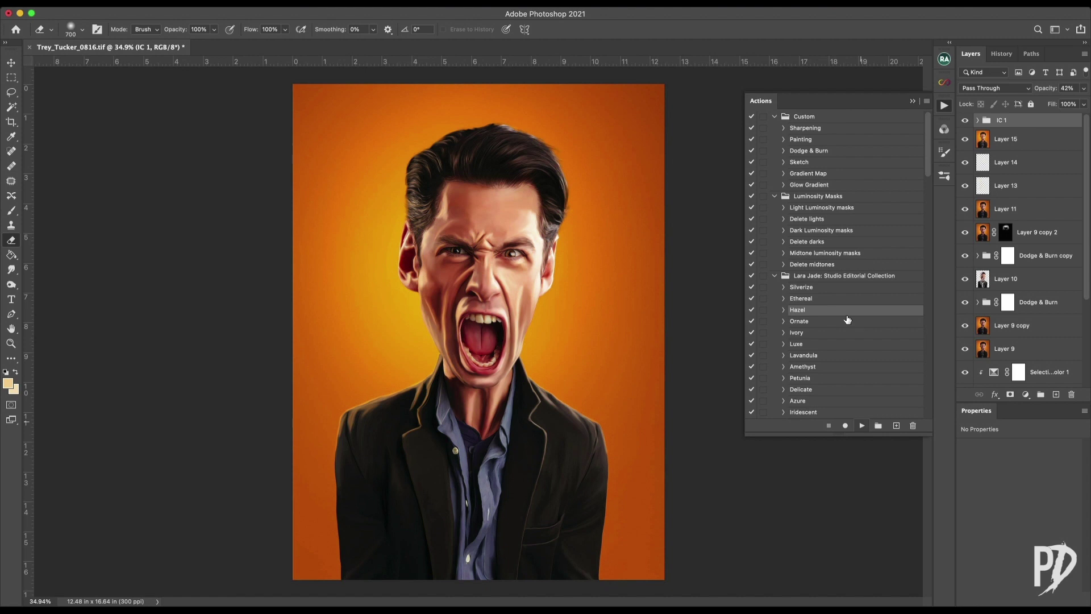
left_click(944, 106)
Add a Color Lookup adjustment layer above IC 1 and set its blend mode to Color
left_click(1026, 394)
left_click(1040, 543)
left_click(995, 88)
left_click(983, 378)
Try a series of 3D LUTs on the Color Lookup layer, up to IWLTBAP - 8940
left_click(1034, 452)
key("Down")
key("Down")
key("Down")
key("Down")
key("Down")
key("Down")
key("Return")
left_click(1034, 449)
key("Down")
key("Down")
key("Down")
key("Down")
key("Down")
key("Down")
key("Down")
key("Return")
left_click(1034, 449)
key("Down")
key("Down")
key("Return")
key("Down")
key("Down")
key("Down")
key("Down")
key("Down")
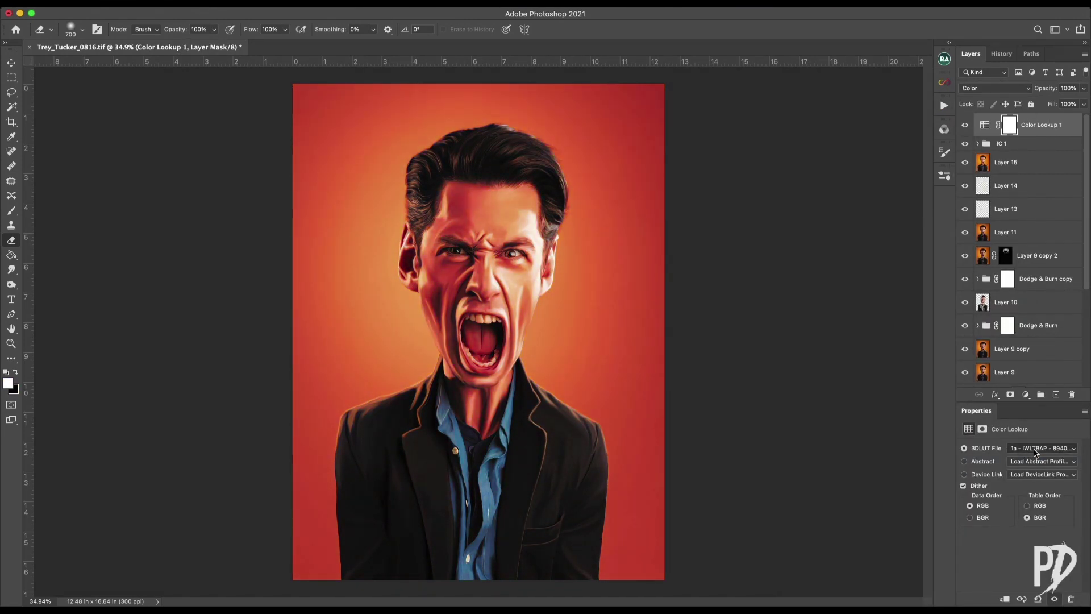
Try the IWLTBAP LUTs from 9070 through 9630 on the Color Lookup layer and compare with the layer hidden
left_click(1034, 450)
key("Down")
key("Return")
key("Down")
key("Down")
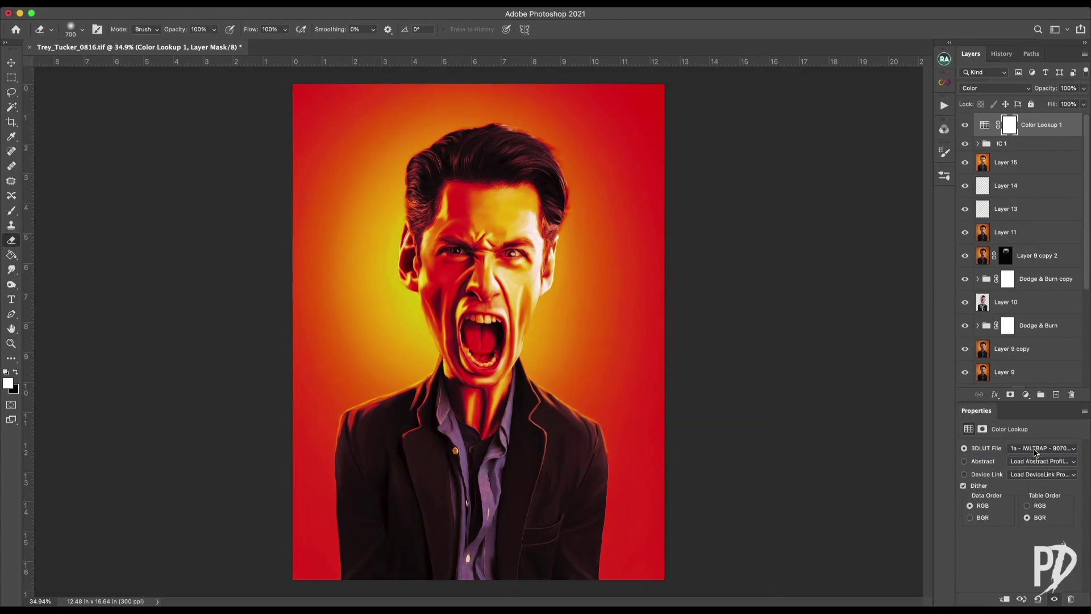
key("Down")
key("Down")
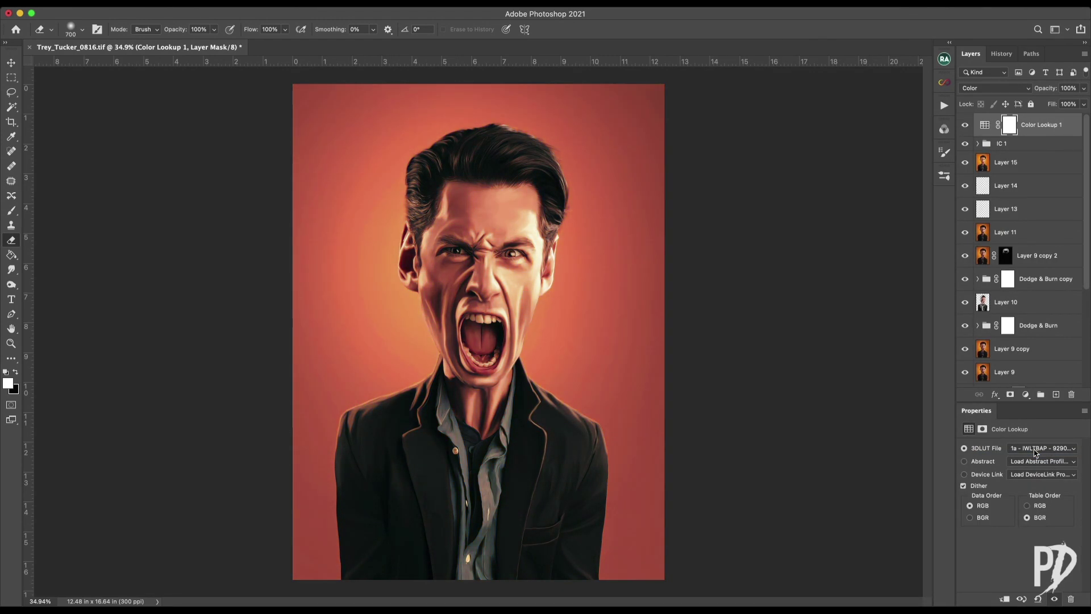
key("Down")
left_click(1034, 449)
key("Down")
key("Return")
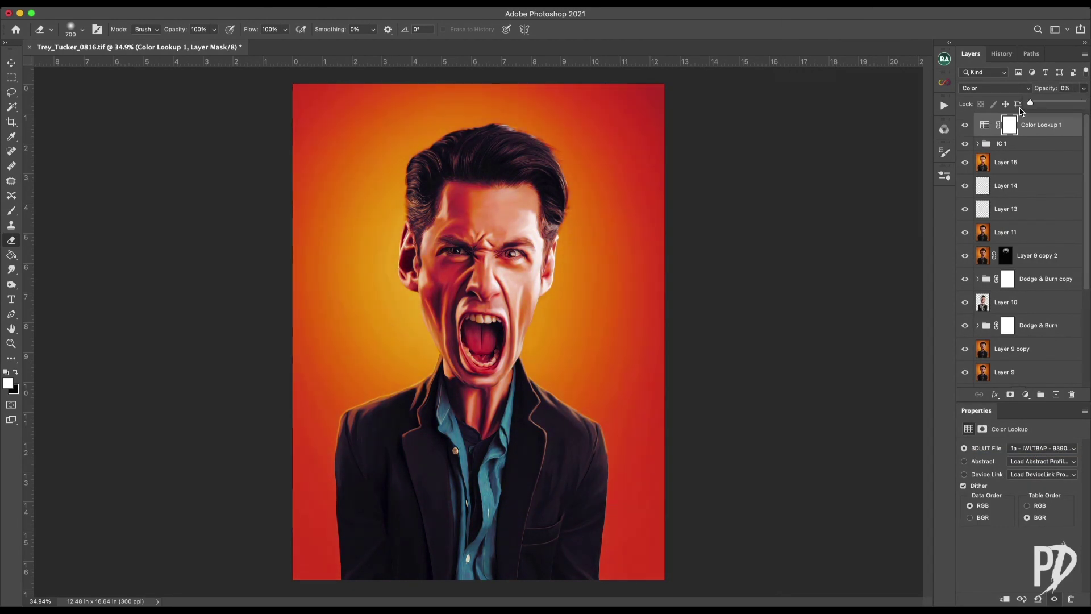
key("Down")
key("Down")
key("Down")
key("Down")
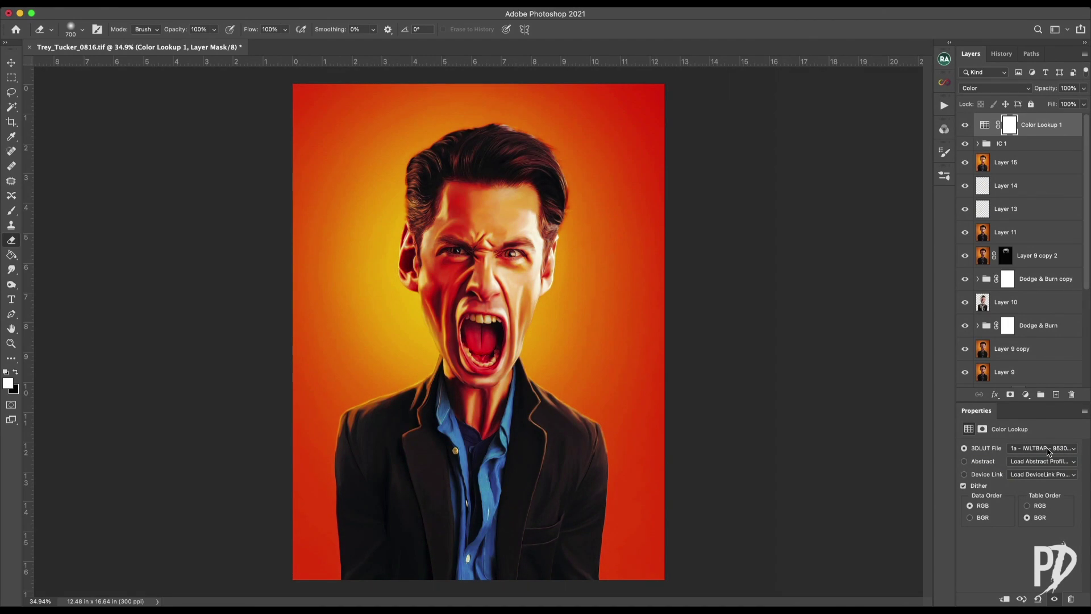
left_click(1047, 449)
left_click(1049, 457)
left_click(1050, 452)
left_click(1050, 458)
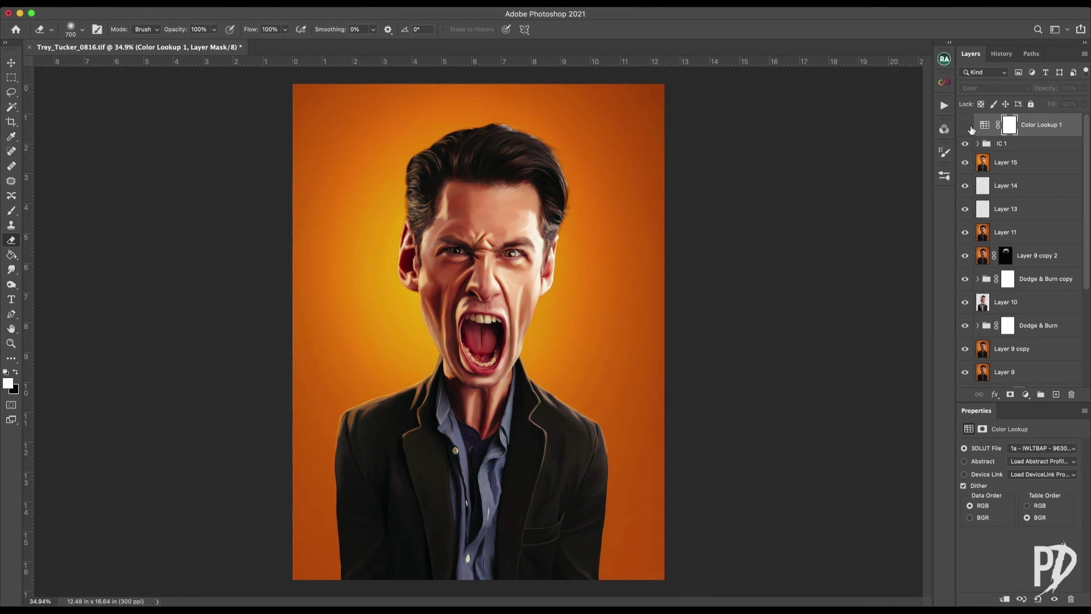
Try the 2a - Alternative Process LUT and the ones that follow it on the Color Lookup layer
scroll(824, 374, "down", 2)
key("Down")
key("super+plus")
left_click(1057, 450)
left_click(1057, 450)
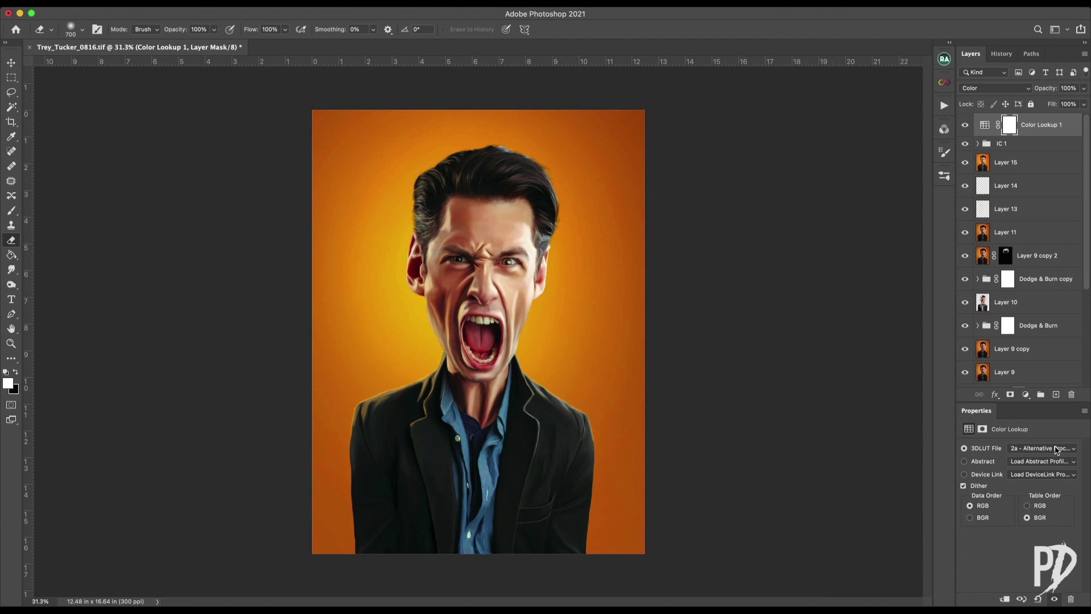
left_click(1058, 450)
left_click(1057, 451)
left_click(1057, 450)
left_click(1058, 450)
left_click(1056, 448)
scroll(913, 511, "down", 6)
left_click(1035, 458)
left_click(1036, 450)
left_click(1036, 490)
left_click(1035, 450)
left_click(1036, 452)
left_click(1037, 451)
left_click(1037, 451)
left_click(1036, 450)
left_click(1037, 449)
left_click(1037, 449)
left_click(1040, 450)
left_click(1048, 450)
left_click(1050, 450)
left_click(1049, 451)
left_click(1049, 452)
left_click(1049, 450)
left_click(1048, 458)
Try a Curves adjustment layer above the Color Lookup layer and delete it
left_click(1026, 394)
left_click(1028, 453)
left_click_drag(989, 559, 1006, 538)
left_click_drag(989, 552, 991, 565)
key("BackSpace")
Try a Color Balance layer with midtones at -22 cyan-red, -17 magenta-green and +6 yellow-blue, and delete it
left_click(1025, 394)
left_click(1030, 528)
left_click(1027, 448)
left_click(1012, 467)
left_click_drag(1004, 513, 999, 512)
left_click_drag(1004, 493, 997, 494)
left_click_drag(1004, 474, 995, 474)
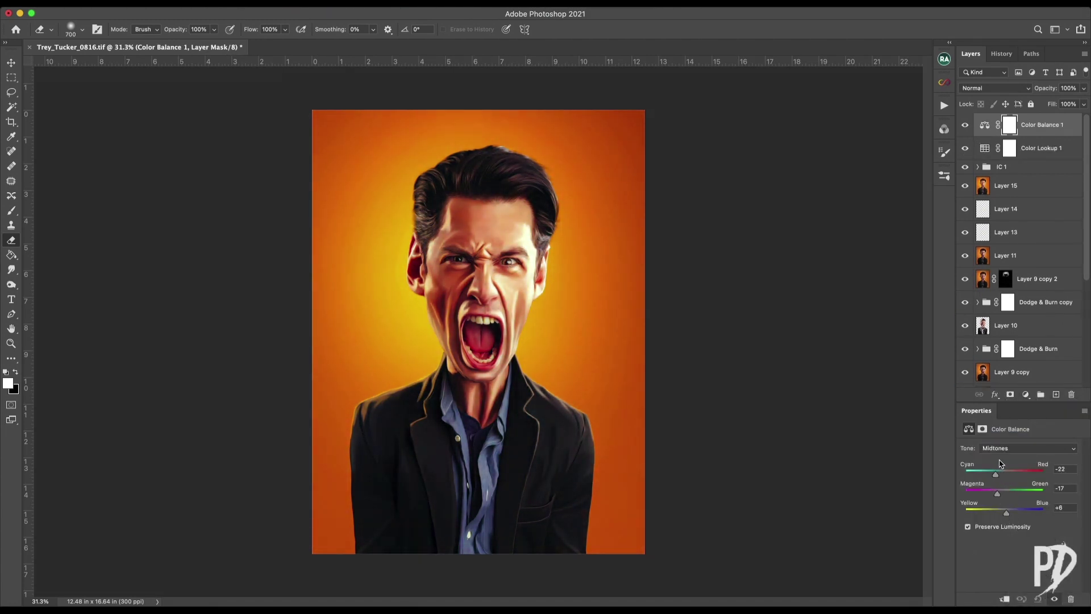
left_click(965, 148)
key("super+minus")
key("super+minus")
key("BackSpace")
Apply a 2c - Instant Films LUT to the Color Lookup layer in Color mode and lower its opacity to 60%
left_click(1041, 448)
left_click(931, 444)
key("super+plus")
left_click(995, 88)
left_click(973, 81)
left_click(1042, 448)
left_click(1043, 452)
left_click(1043, 453)
left_click(1042, 454)
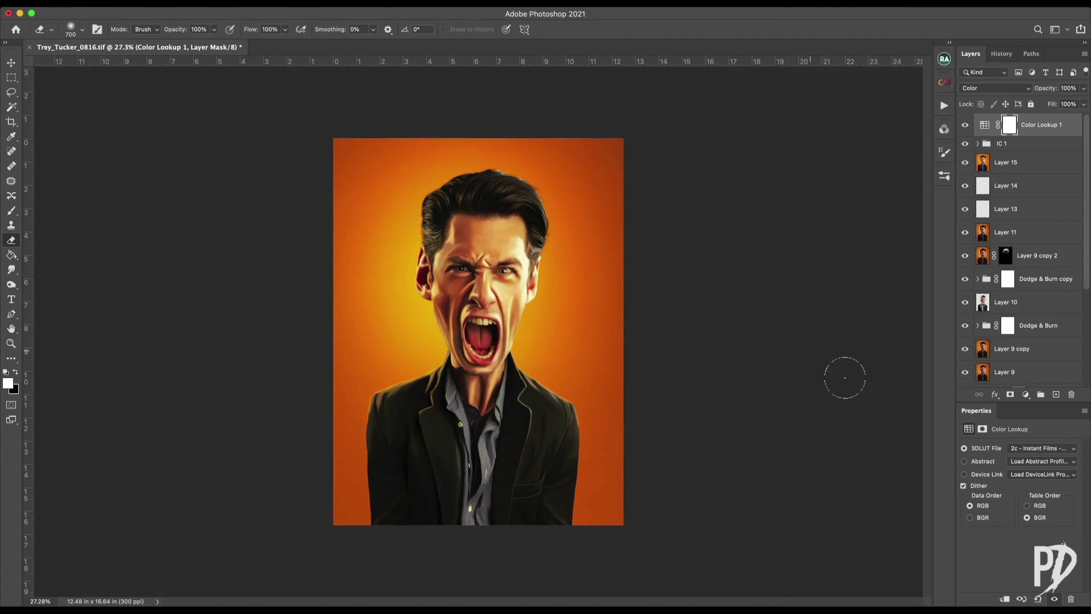
scroll(843, 375, "up", 1)
left_click(1084, 88)
left_click_drag(1083, 103, 1063, 107)
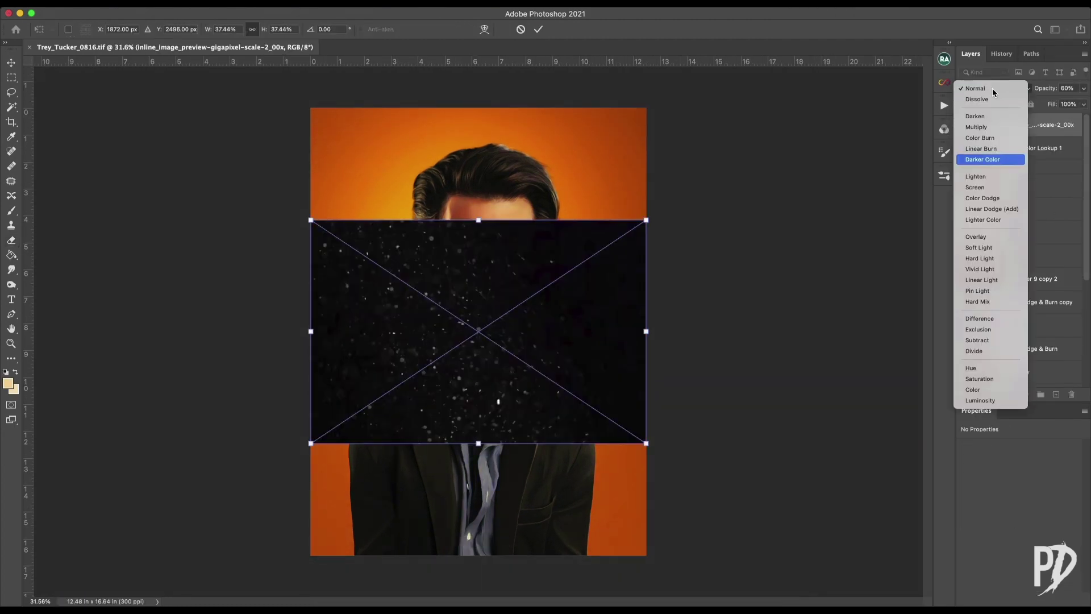
Blend the placed particle image in Screen mode and scale it to 41.42% over the upper part of the portrait
left_click(987, 183)
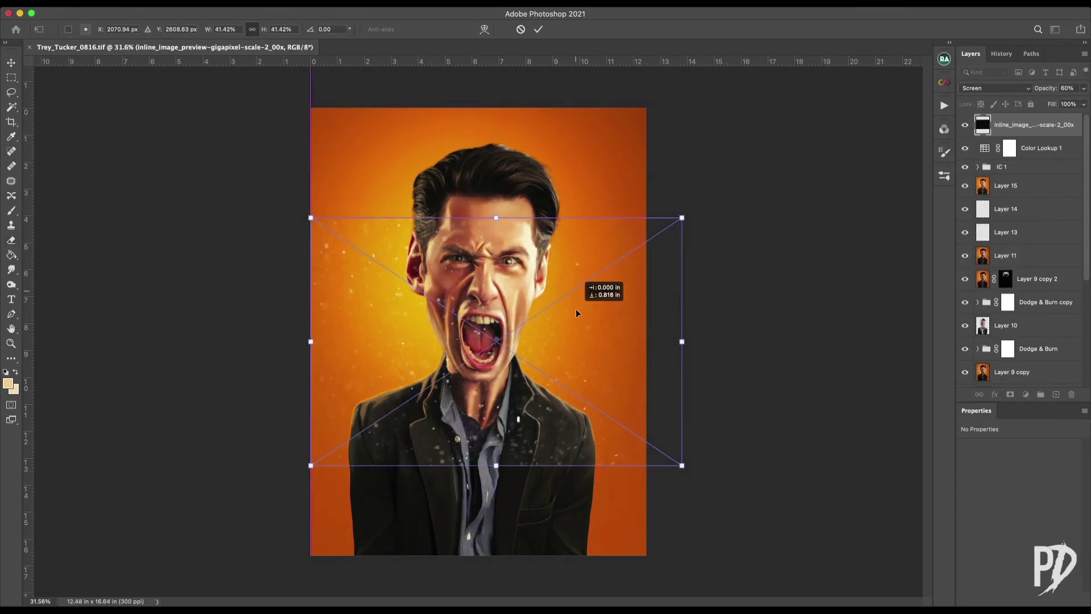
key("Return")
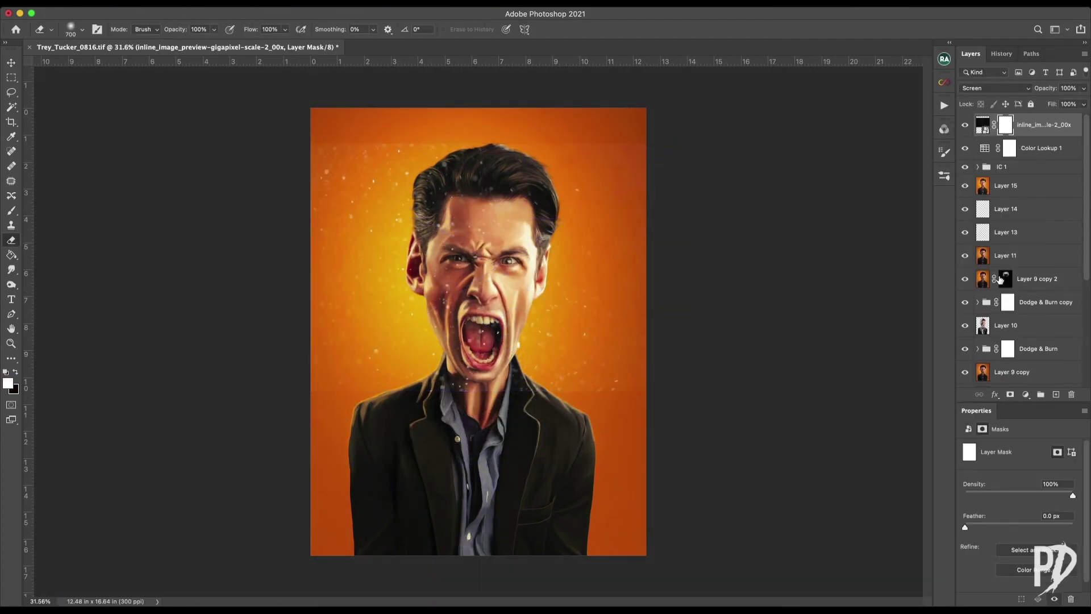
Mask the particles off the man while revealing them in the background beside him, and add a new Screen-mode layer above
key("ctrl+i")
key("b")
key("x")
left_click(1056, 394)
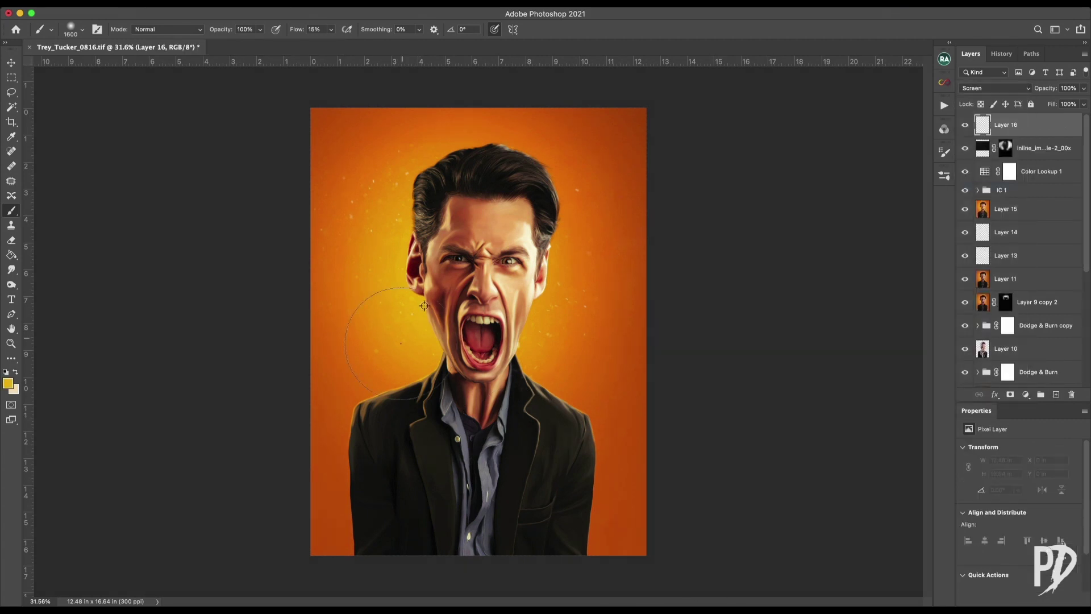
Try painting a soft yellow glow on both sides of the man's face with a large, low-flow brush on Layer 16
key("super+z")
left_click(427, 341)
mouse_move(331, 44)
left_mouse_down()
mouse_move(375, 43)
mouse_move(304, 44)
mouse_move(322, 44)
left_mouse_up()
key("super+z")
key("bracketleft")
key("bracketleft")
key("bracketleft")
left_click_drag(398, 267, 418, 341)
left_click(532, 364)
Try erasing the yellow glow that spills over the face and neck with a smaller soft eraser at 17% flow
key("bracketleft")
key("bracketleft")
key("bracketleft")
key("bracketleft")
key("bracketleft")
key("bracketleft")
key("e")
left_click_drag(285, 29, 250, 44)
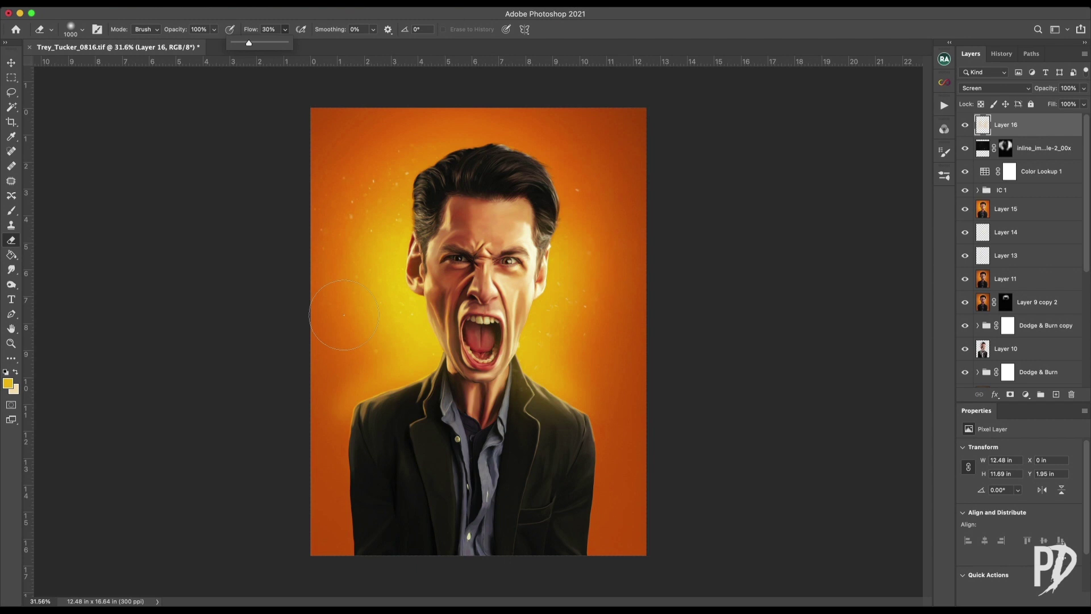
key("e")
left_click_drag(512, 335, 498, 467)
Try a soft cream glow in the background beside the cheek, erase its spill over the face, and lower Layer 16's opacity
key("b")
key("bracketright")
key("bracketright")
key("bracketright")
key("bracketright")
key("bracketright")
left_click(552, 309)
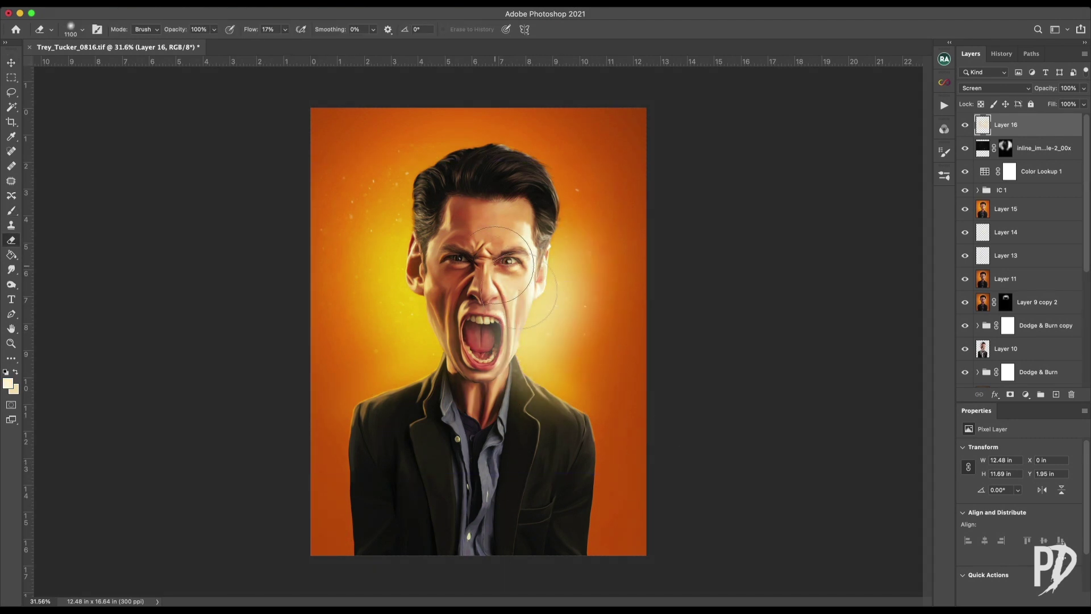
key("e")
left_click_drag(506, 307, 500, 386)
scroll(723, 407, "down", 2)
left_click_drag(1084, 89, 1052, 104)
Undo the glow painting and erasing on Layer 16
key("super+z")
key("super+z")
key("super+z")
key("super+z")
Sample the golden background beside the jaw and paint a soft glow there on Layer 16 at 35% brush flow
key("x")
key("b")
left_click(427, 333, "alt")
left_click(434, 324)
key("super+z")
left_click(331, 29)
left_click(9, 383)
key("Escape")
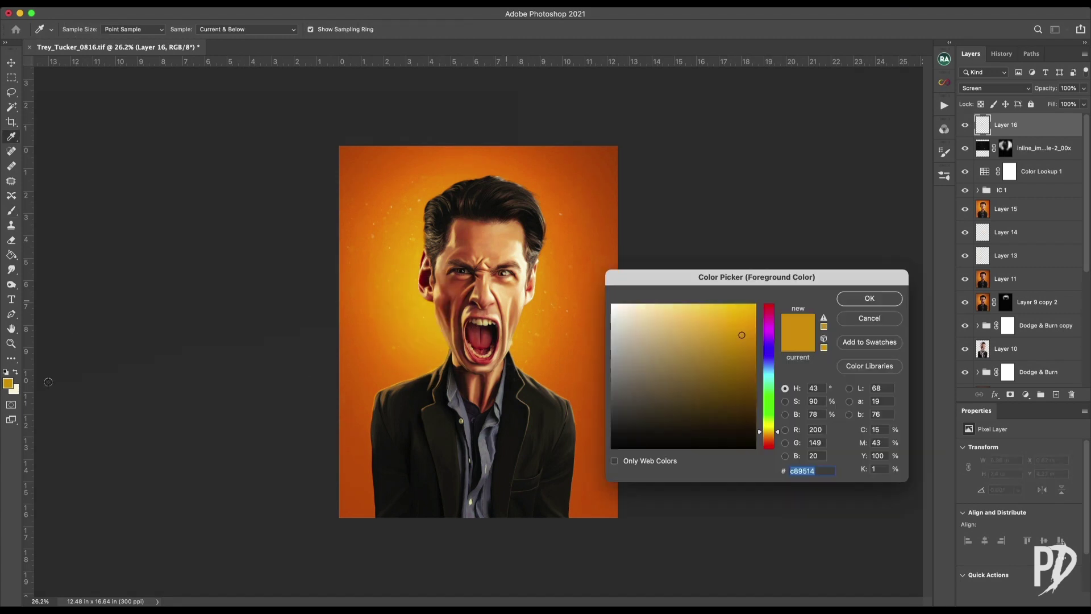
left_click_drag(426, 311, 360, 555)
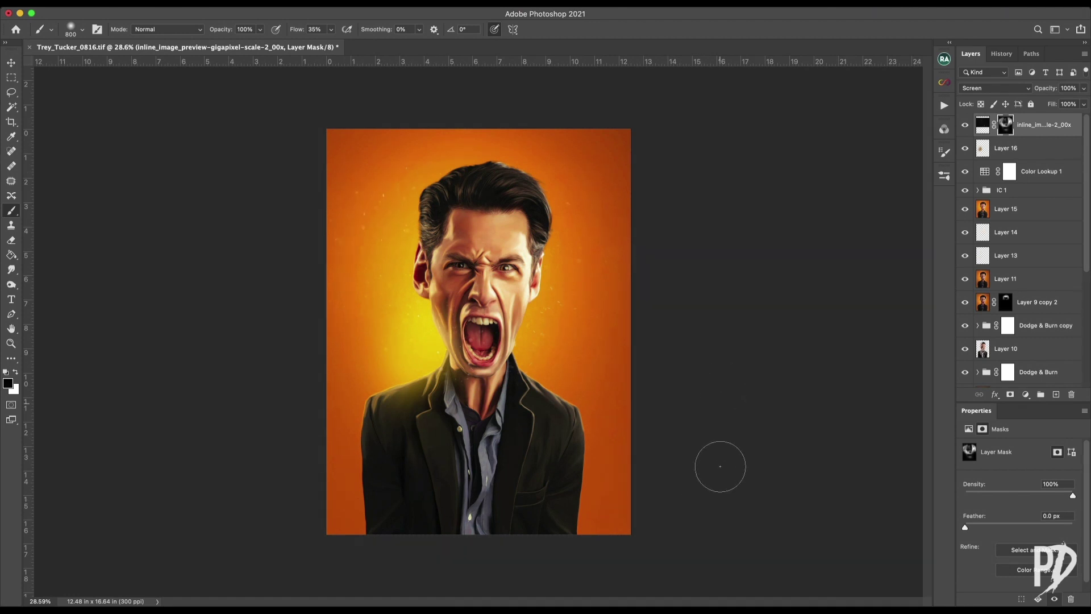
Lower the opacity of the Layer 16 glow to 30%
scroll(721, 466, "up", 5)
scroll(574, 275, "down", 4)
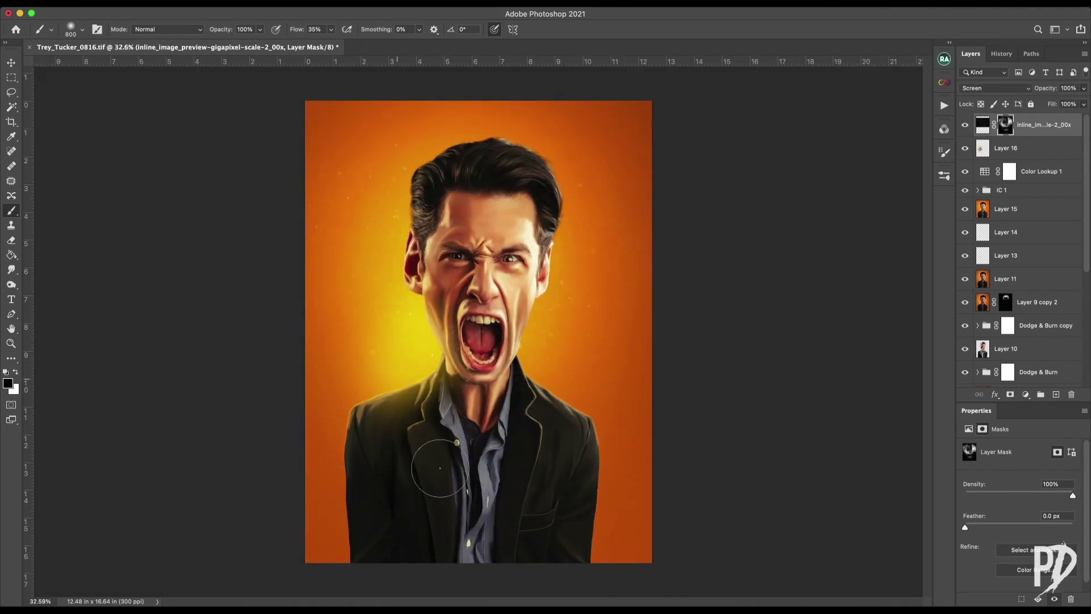
scroll(472, 500, "up", 3)
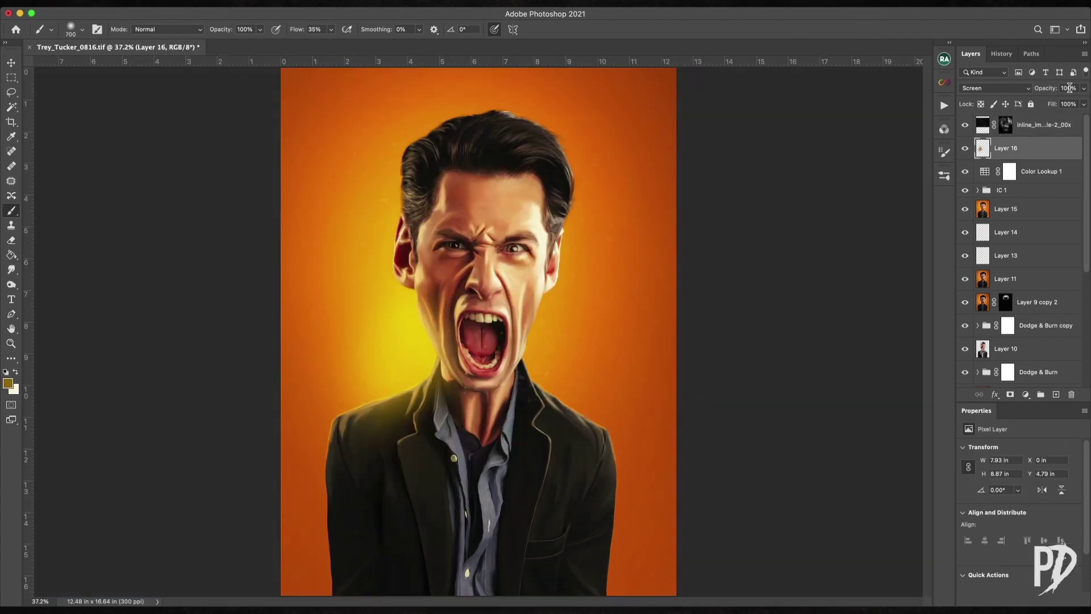
left_click_drag(1084, 88, 1049, 108)
scroll(756, 354, "down", 1)
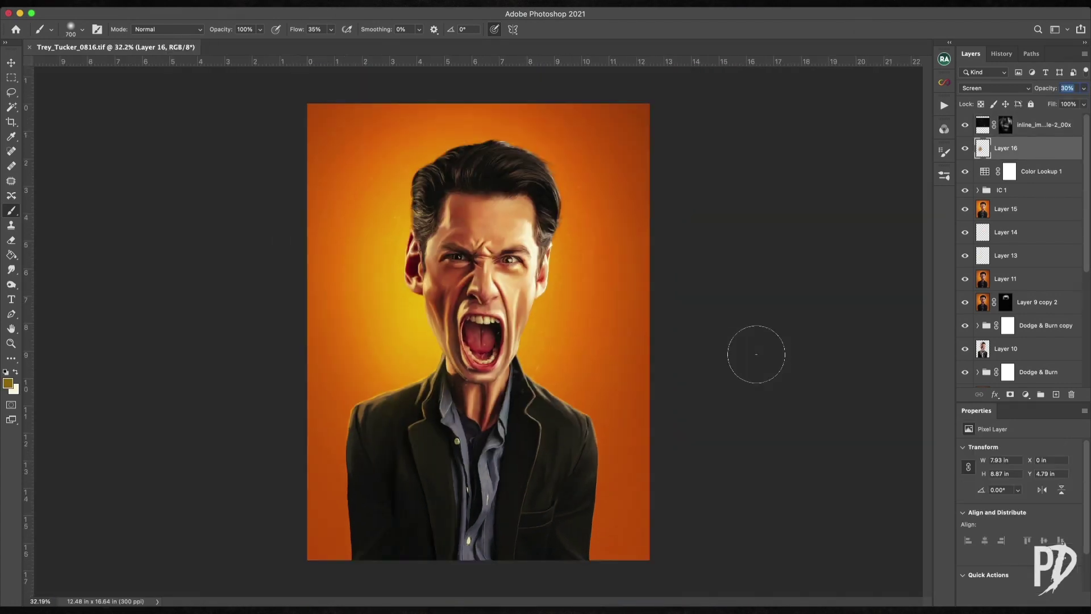